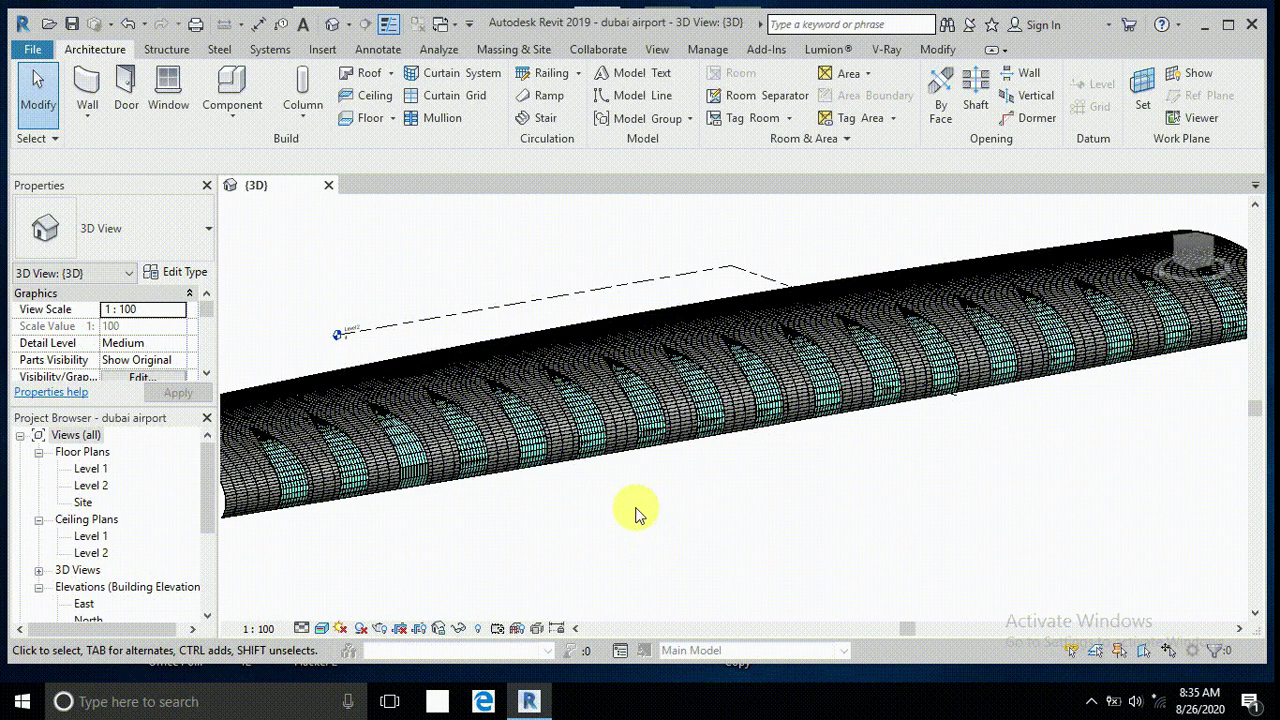
Step: Zoom, orbit and pan around the finished 3D airport roof tube
scroll(638, 498, up, 1)
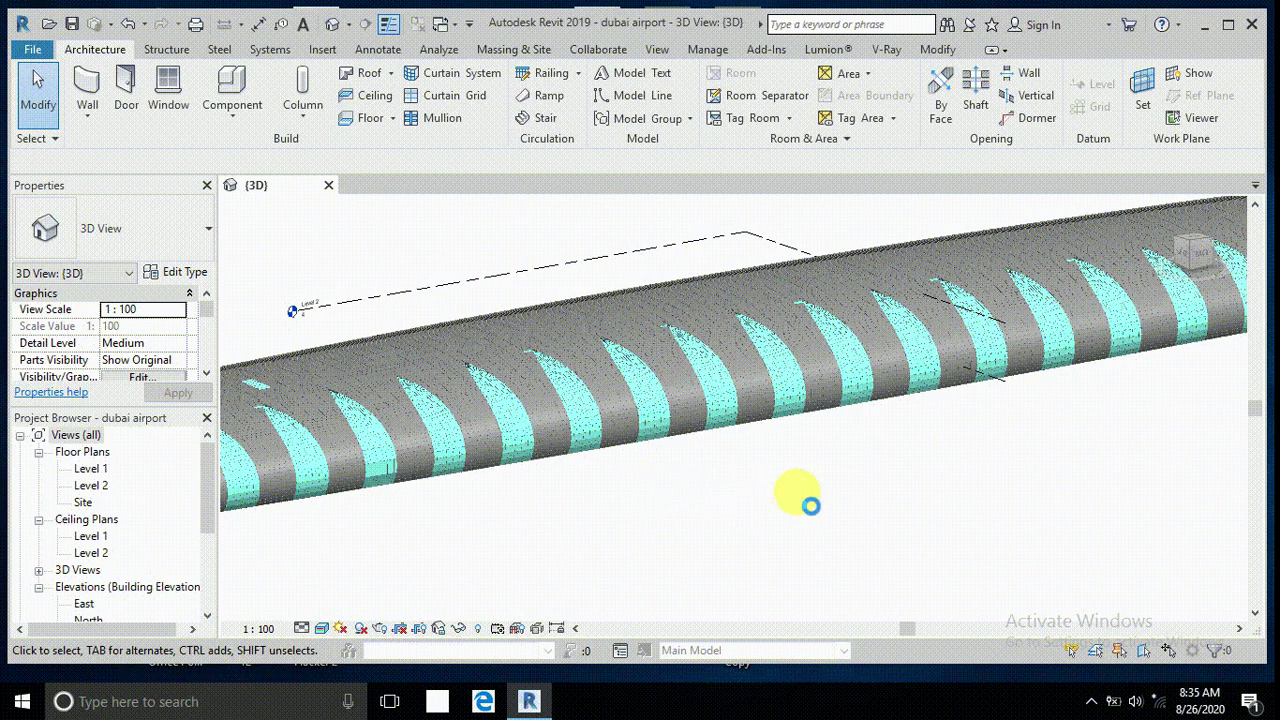
shift+middle_drag(797, 508, 797, 508)
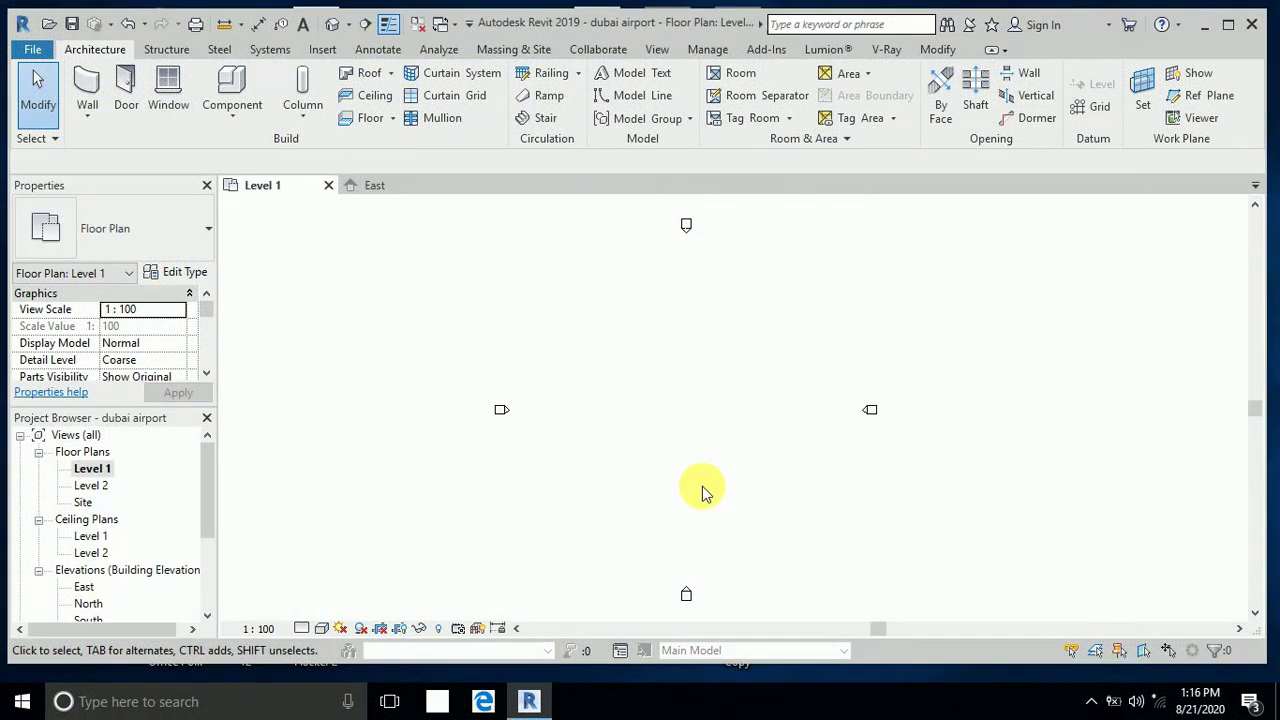
middle_drag(670, 483, 650, 481)
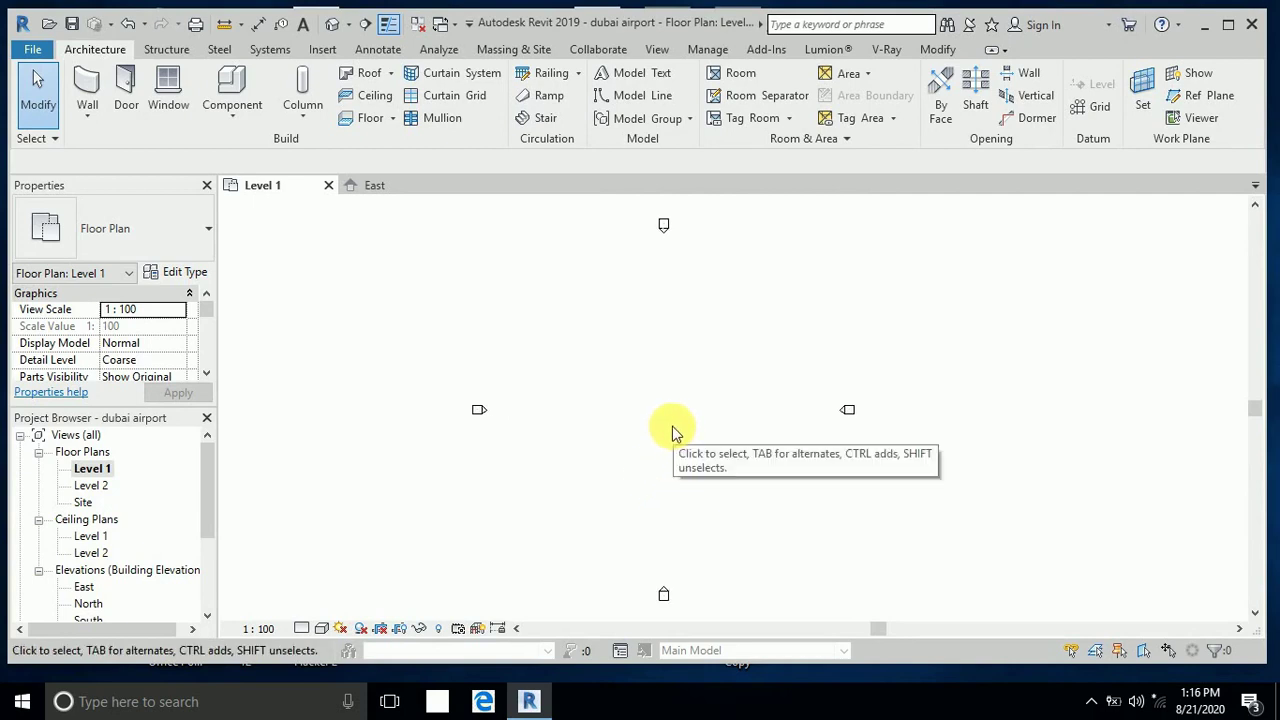
Step: Create a new in-place mass with the default name Mass 1
click(505, 48)
click(200, 112)
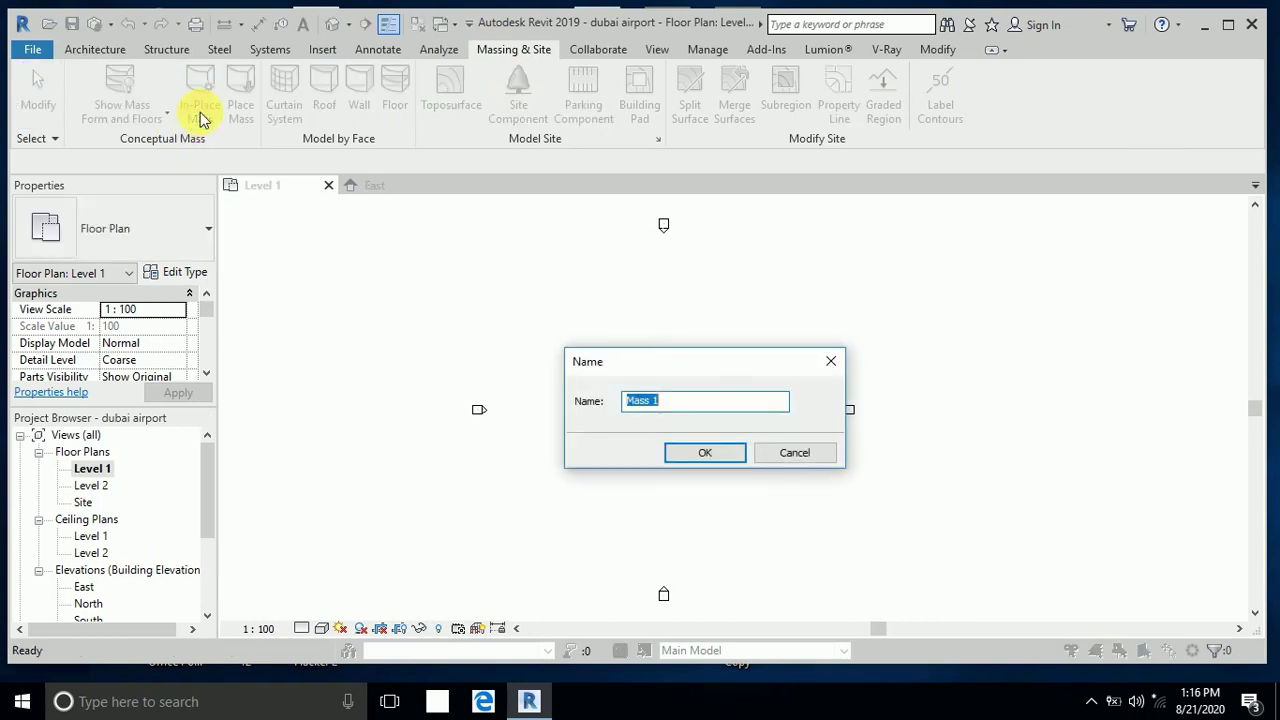
click(702, 455)
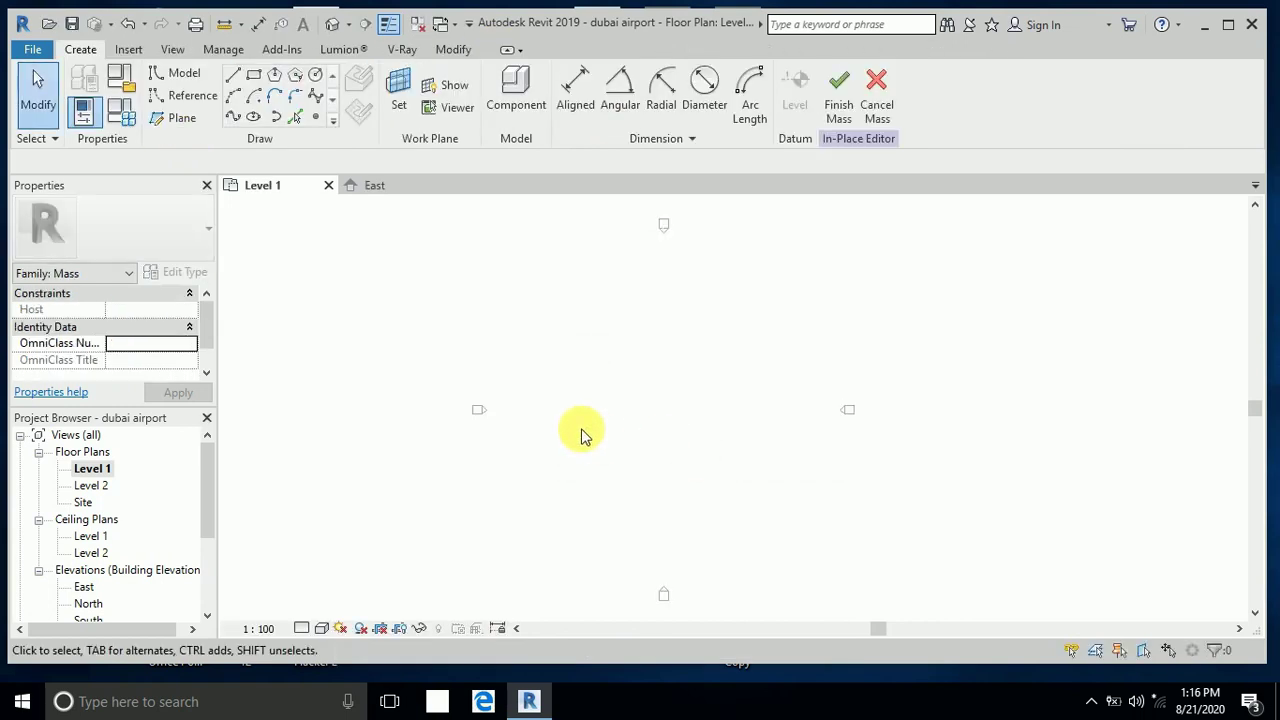
Step: Draw three vertical reference planes side by side on Level 1
click(175, 124)
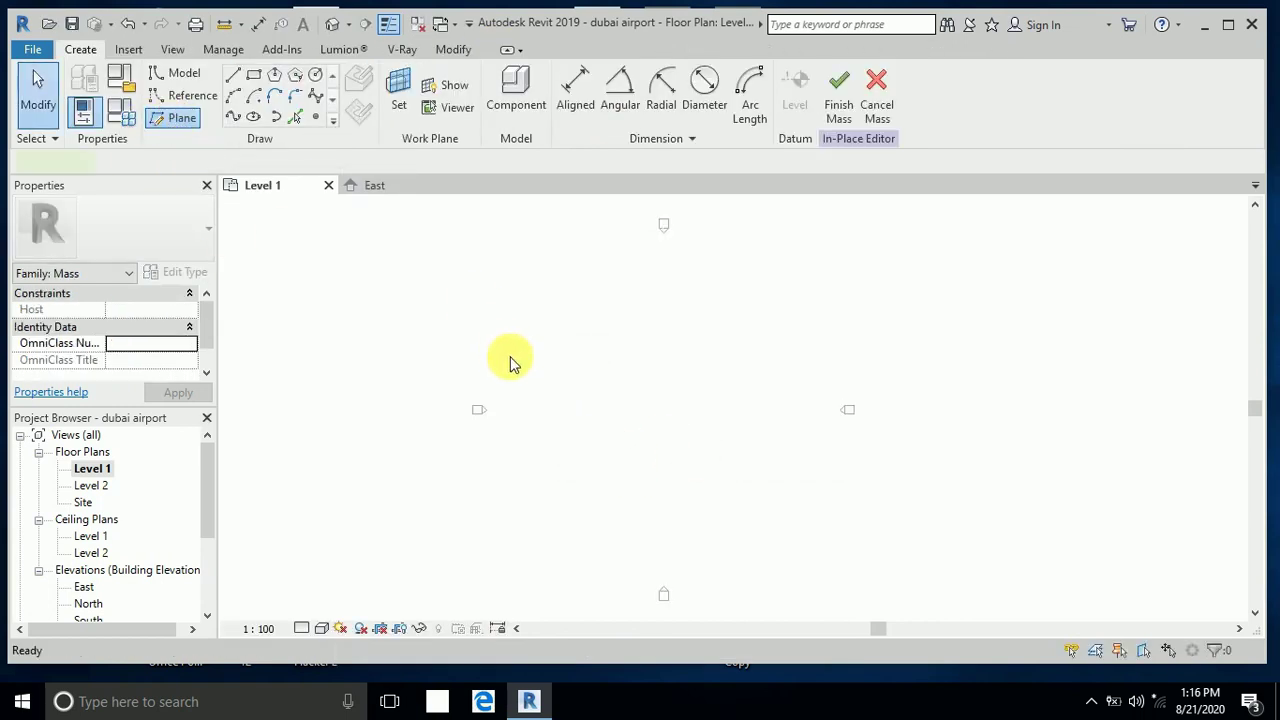
click(526, 328)
click(528, 510)
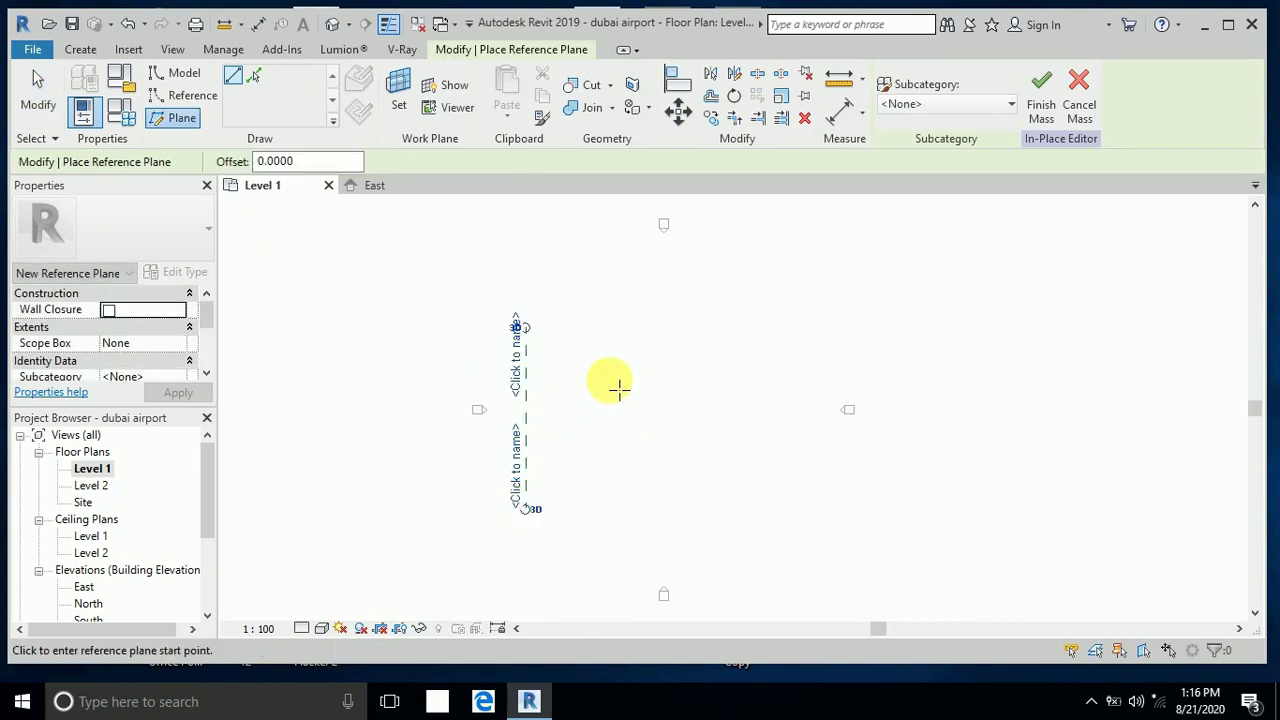
click(639, 318)
click(639, 508)
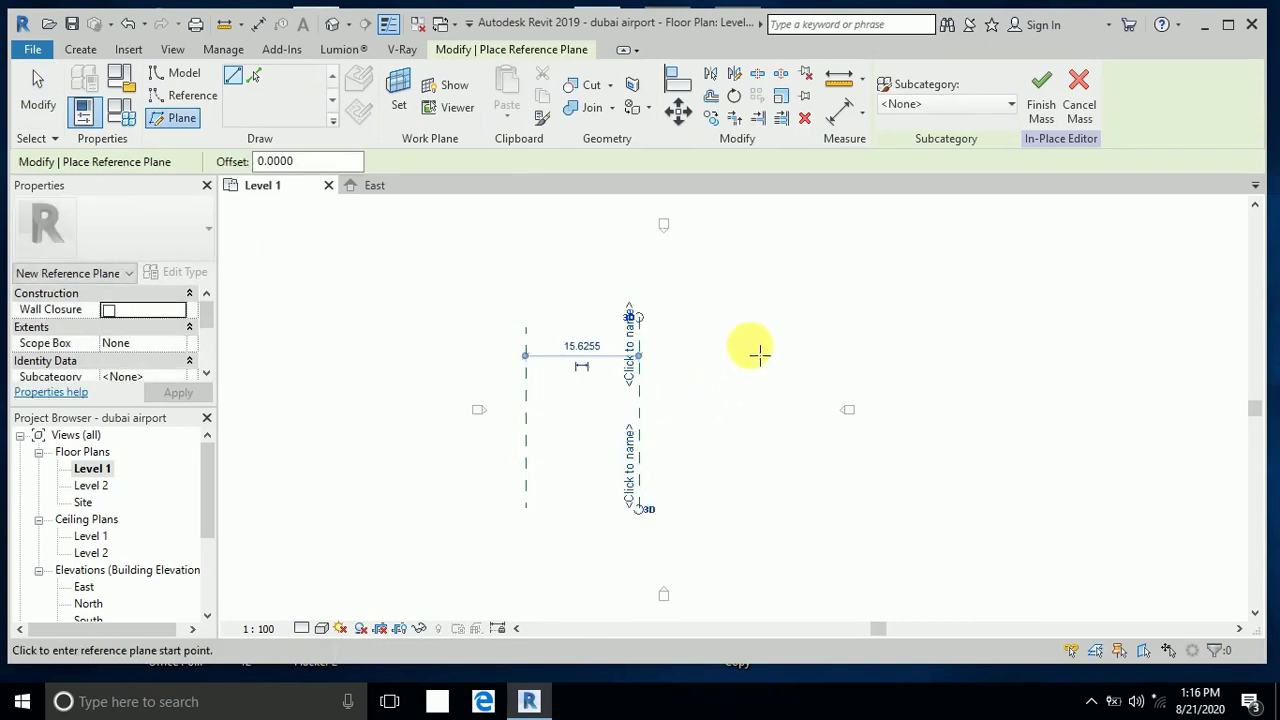
click(754, 320)
click(754, 498)
key(Escape)
key(Escape)
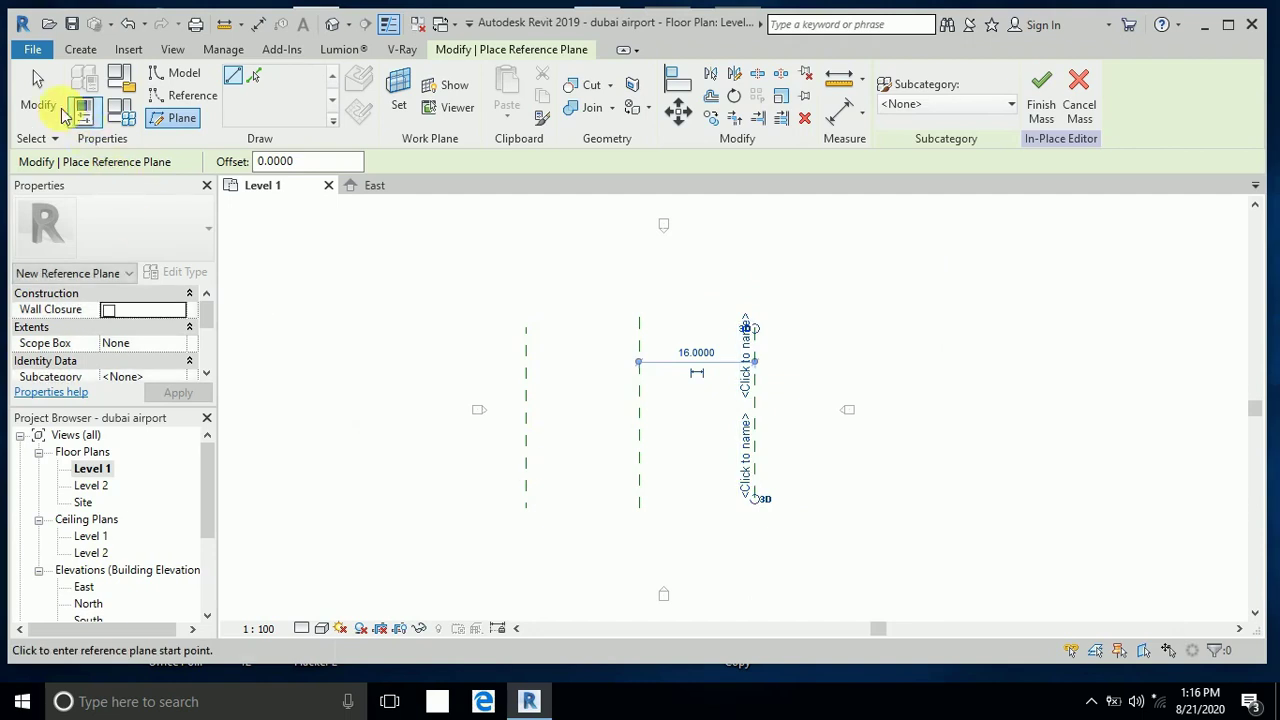
Step: Set both spacings between the reference planes to 50
click(523, 377)
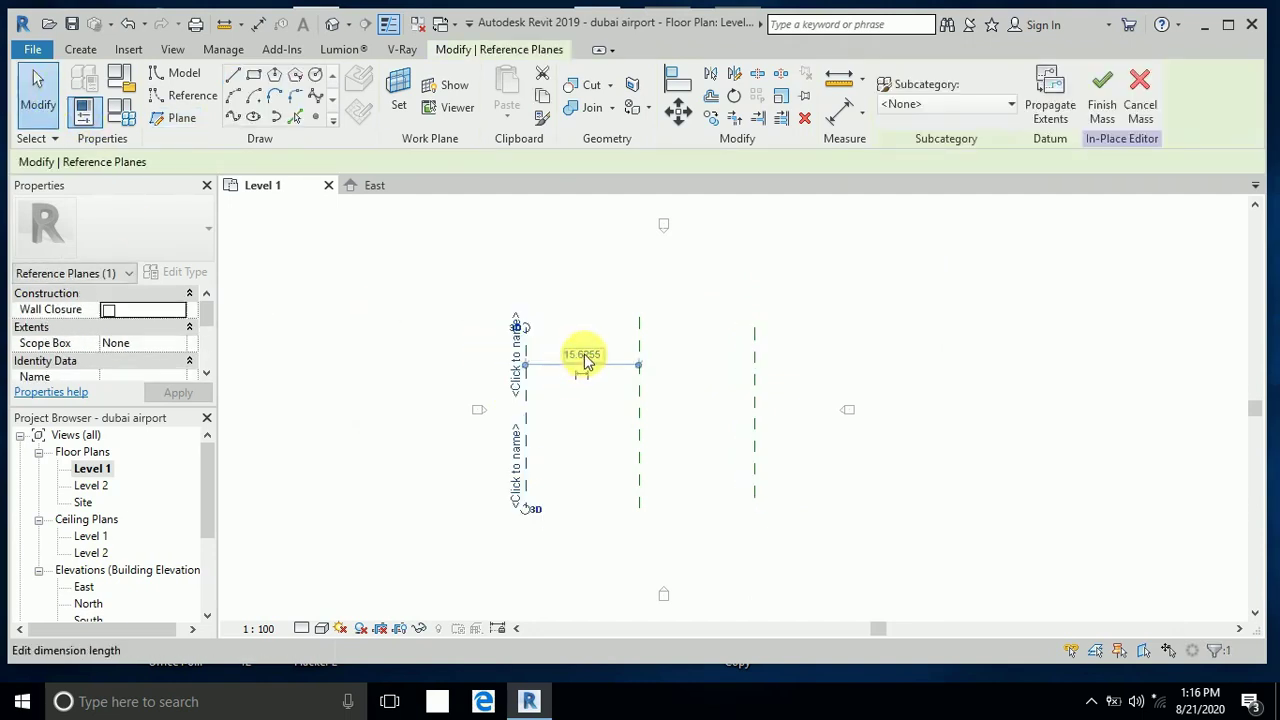
click(582, 355)
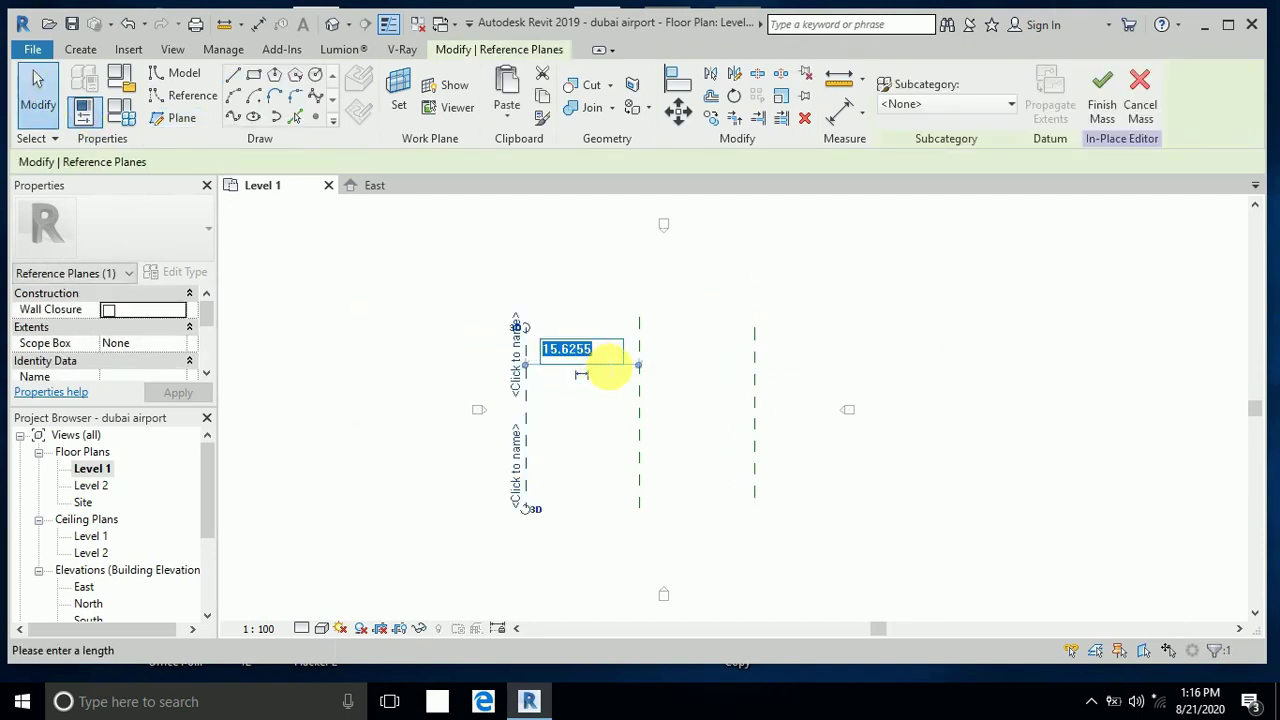
text(5)
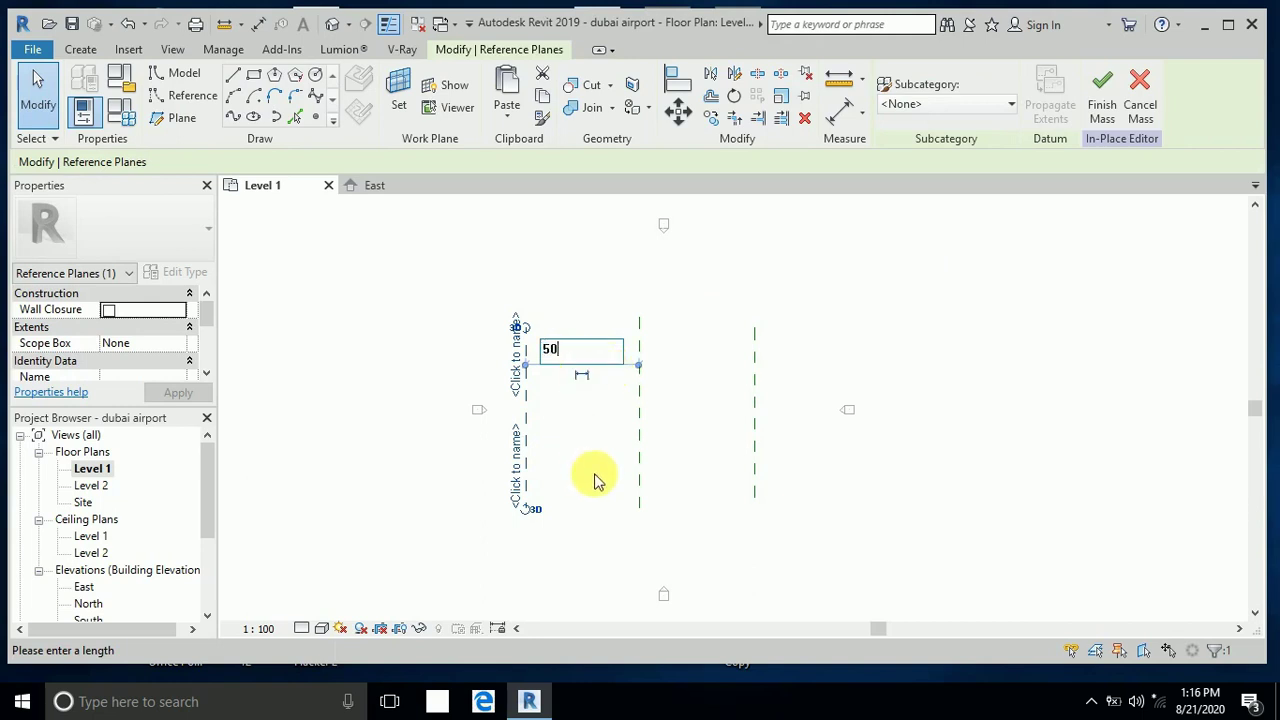
text(0)
key(Return)
key(Escape)
click(754, 370)
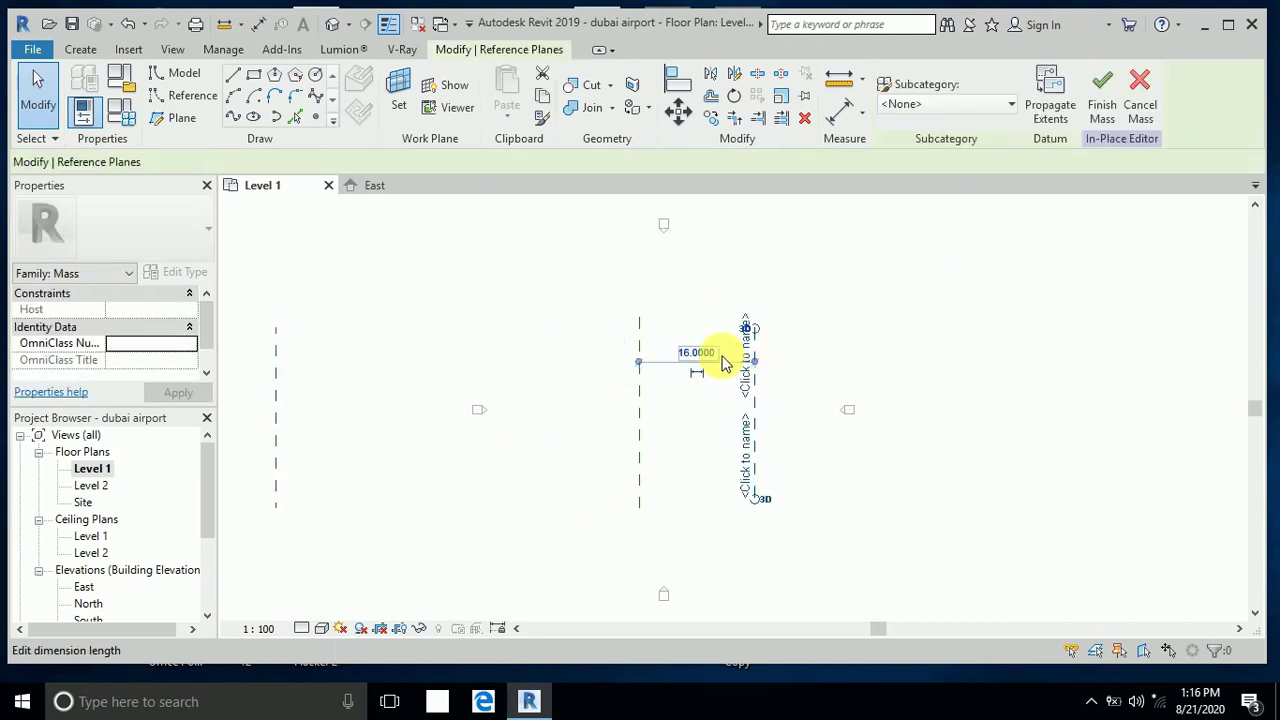
click(700, 354)
text(5)
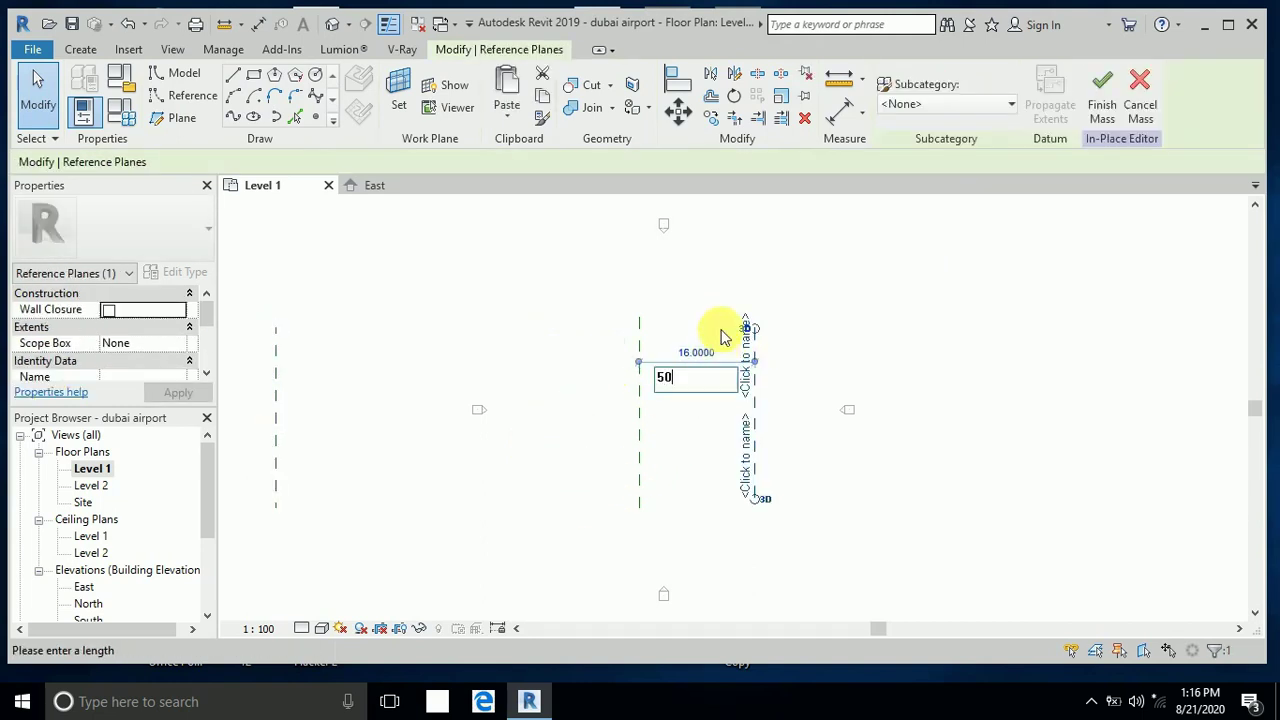
text(0)
key(Return)
key(Escape)
middle_drag(737, 463, 818, 452)
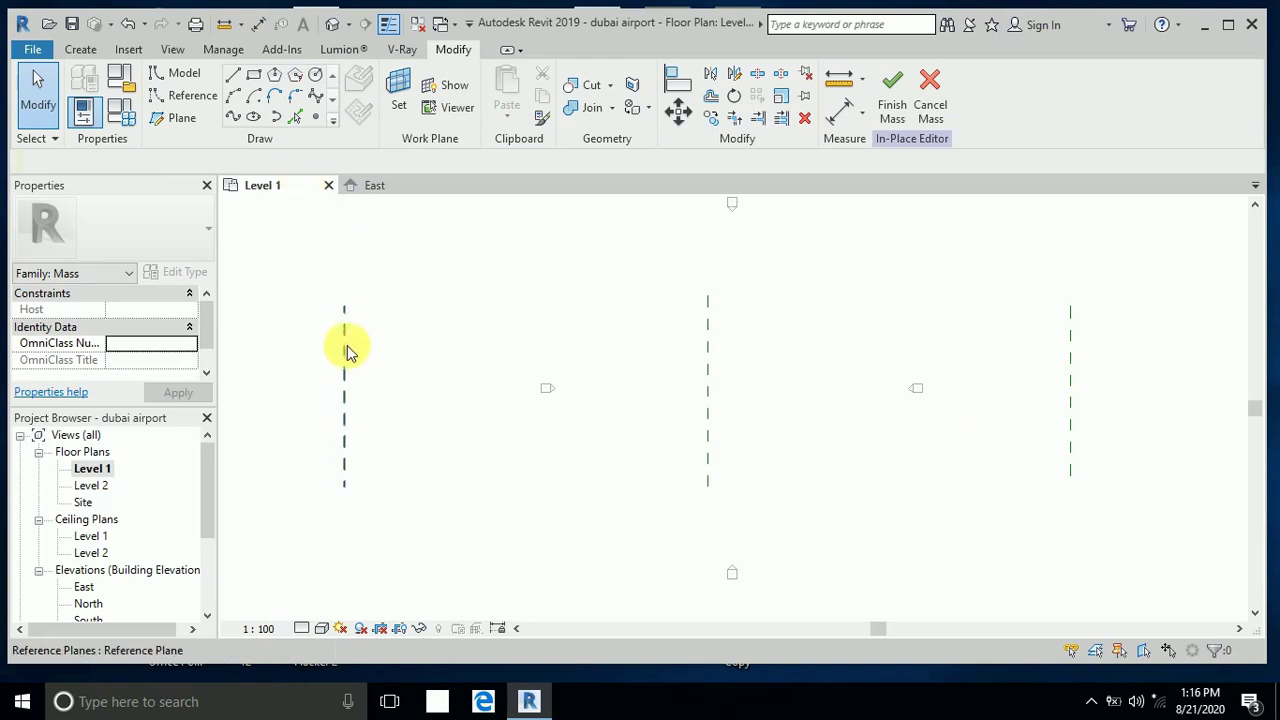
Step: Name the left and middle reference planes 1 and 2
click(346, 472)
click(335, 468)
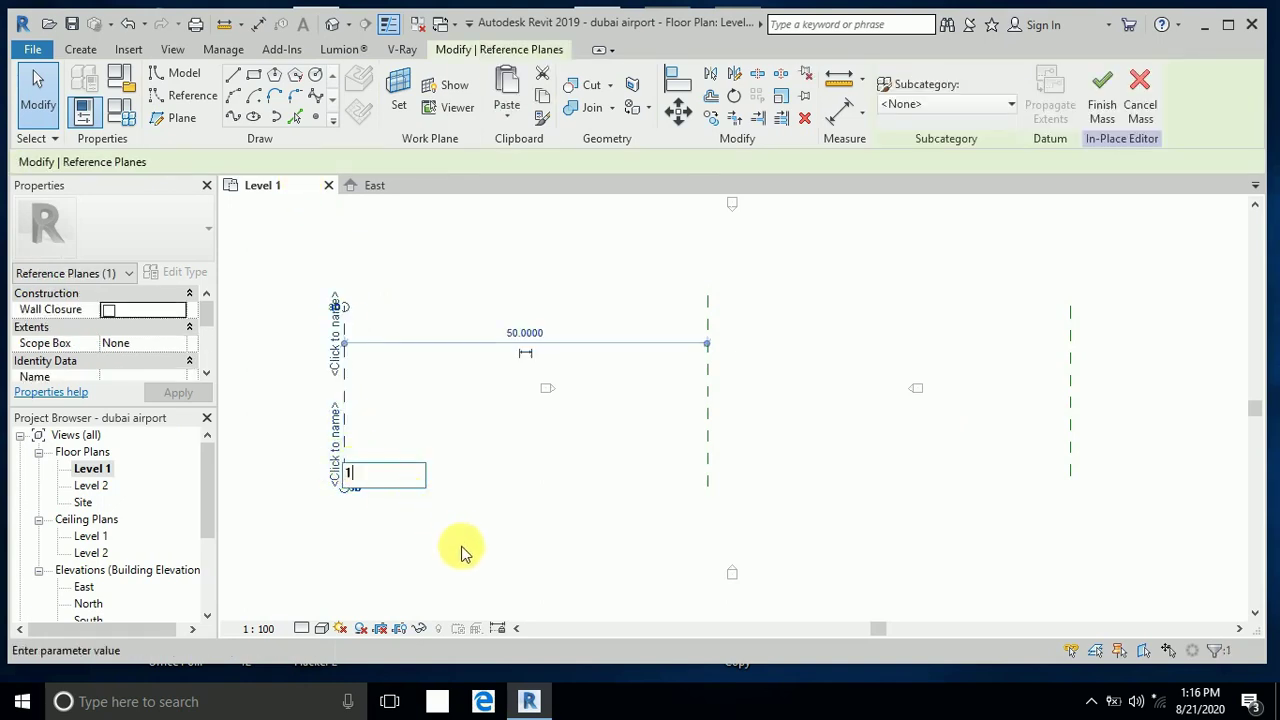
click(666, 457)
click(707, 484)
click(700, 484)
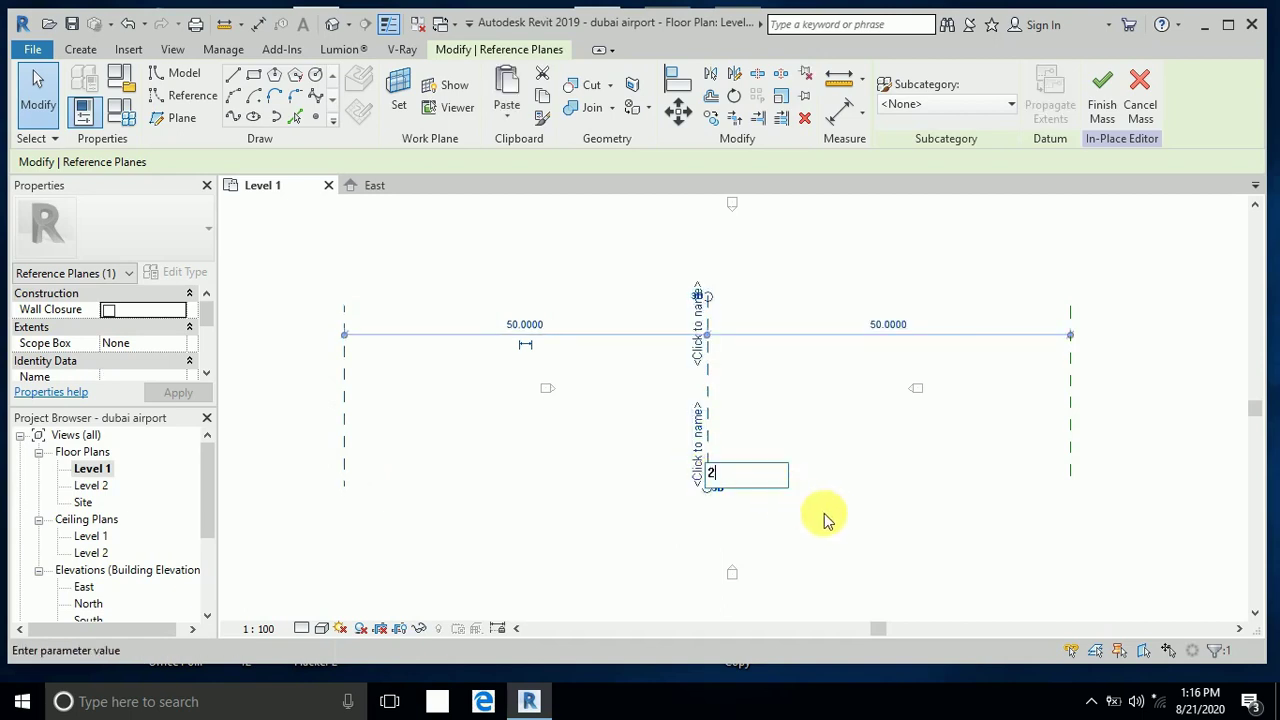
key(Escape)
Step: Name the right reference plane 3 and centre the three planes in view
click(1070, 470)
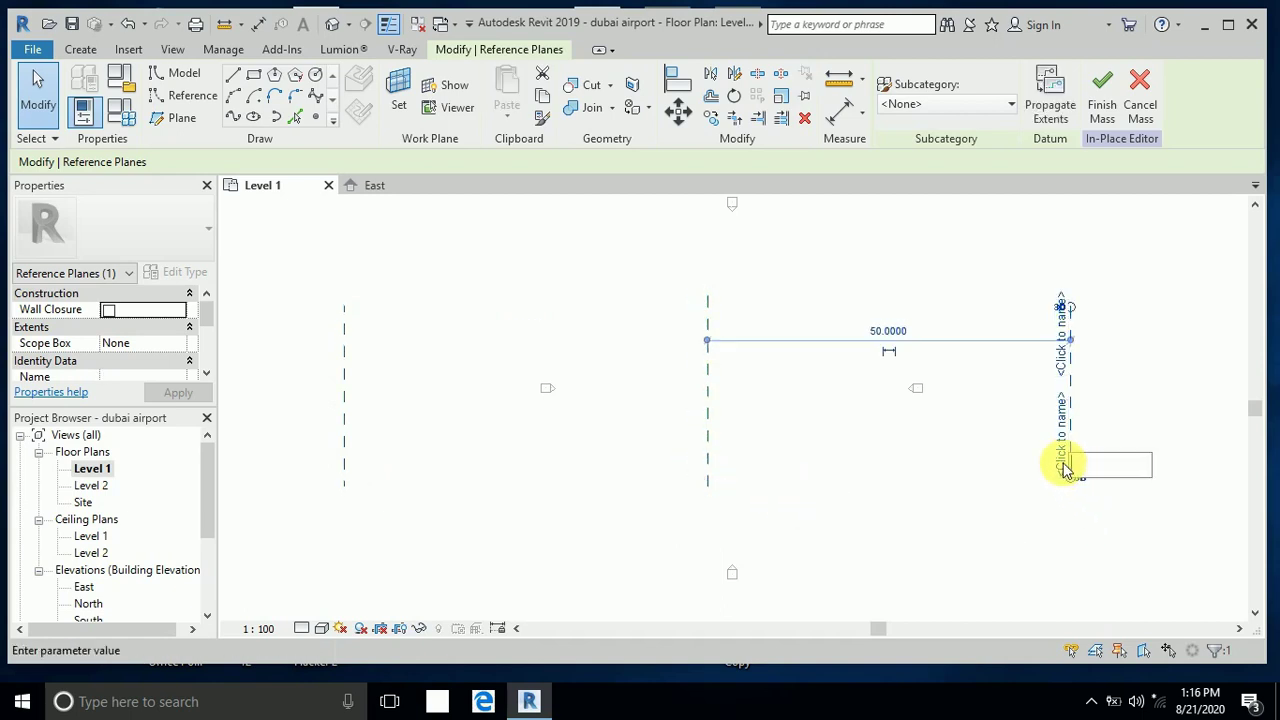
text(3)
key(Return)
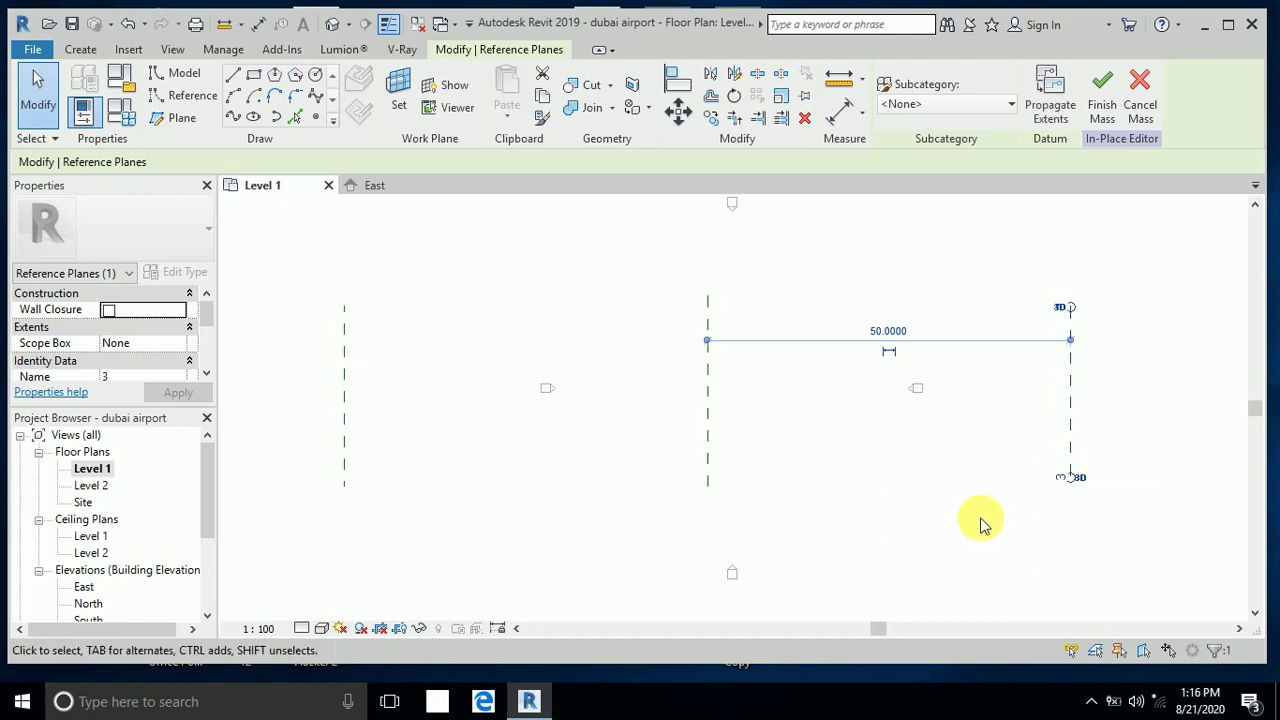
scroll(857, 508, down, 1)
click(846, 520)
middle_drag(846, 520, 855, 517)
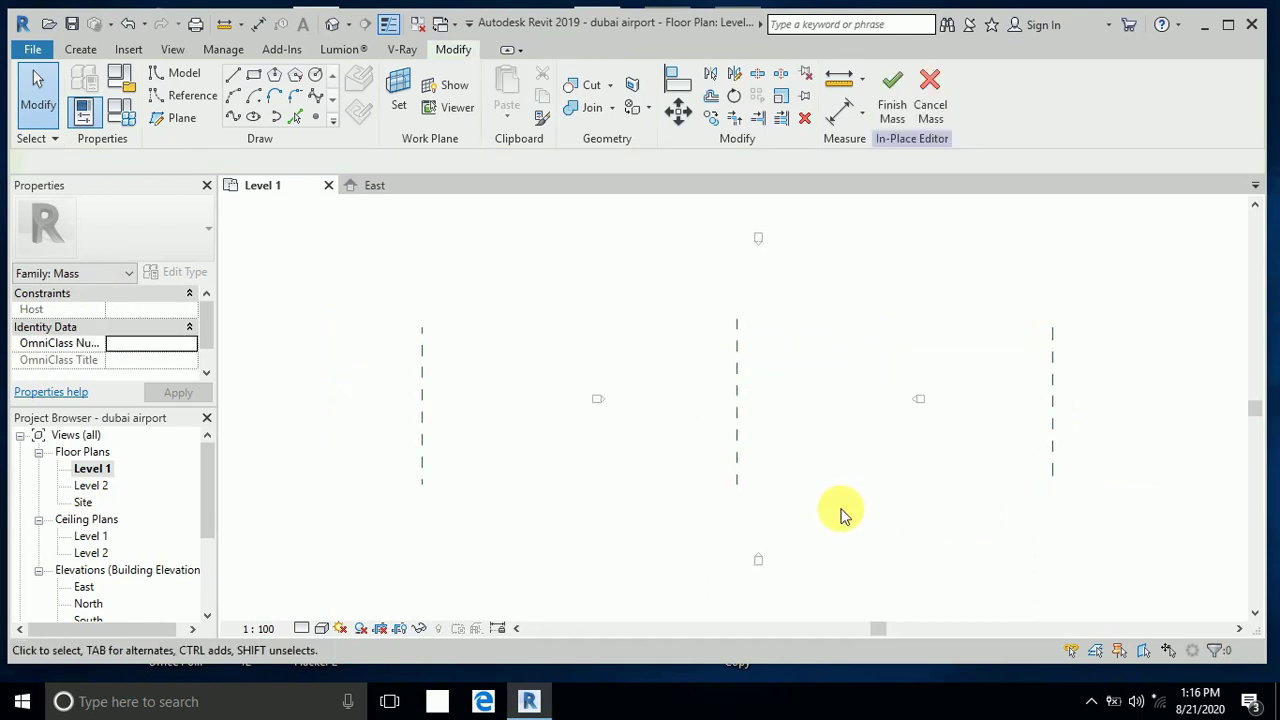
middle_drag(531, 506, 594, 471)
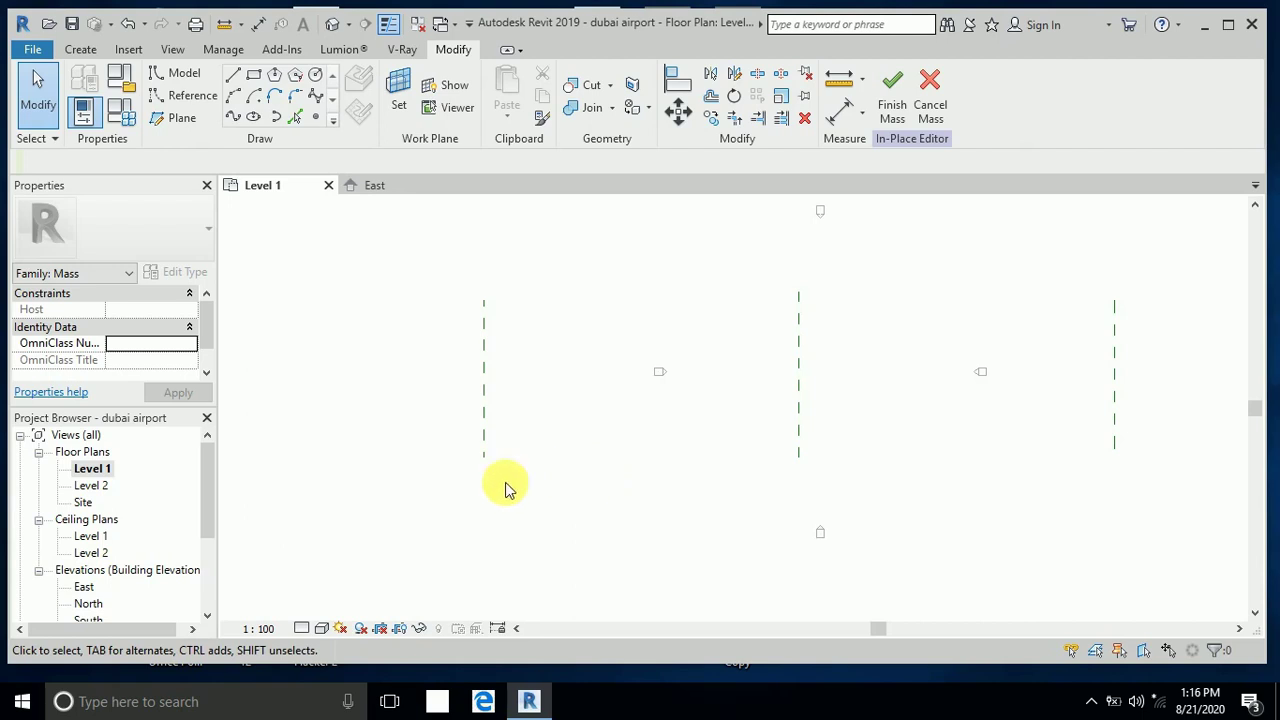
scroll(206, 525, down, 1)
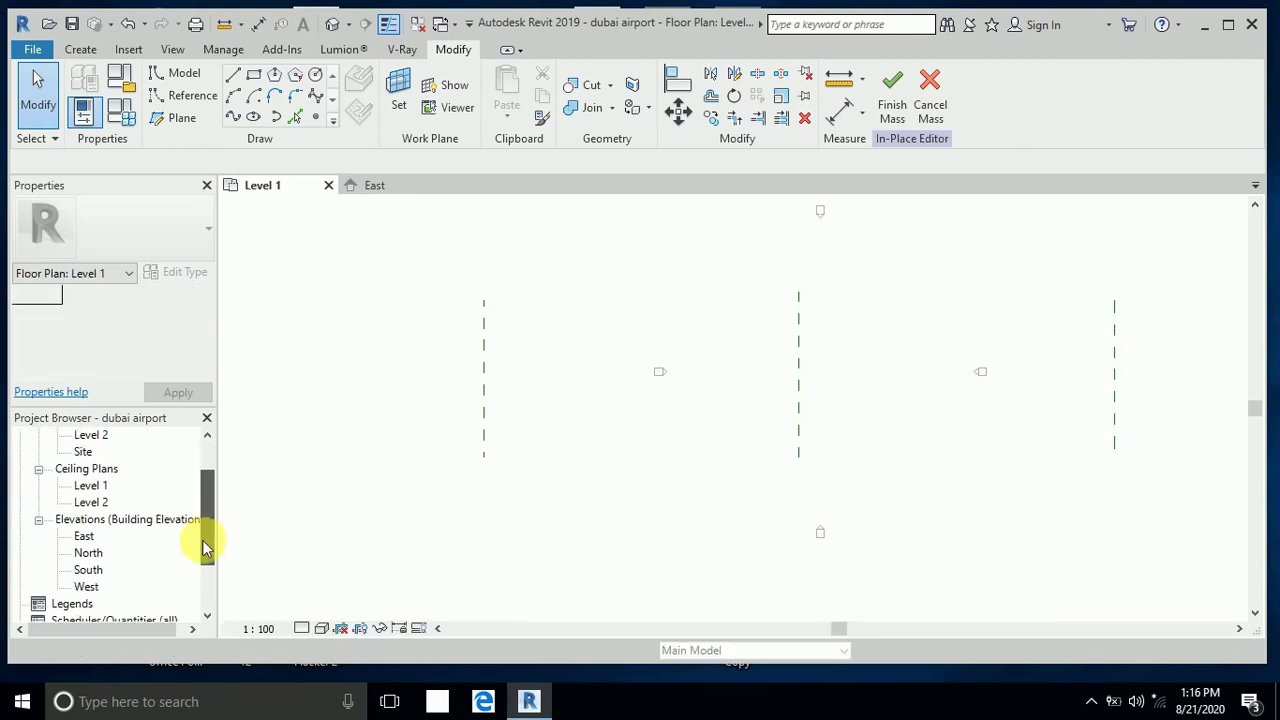
Step: Open the East elevation and dismiss the work plane prompt
double_click(83, 538)
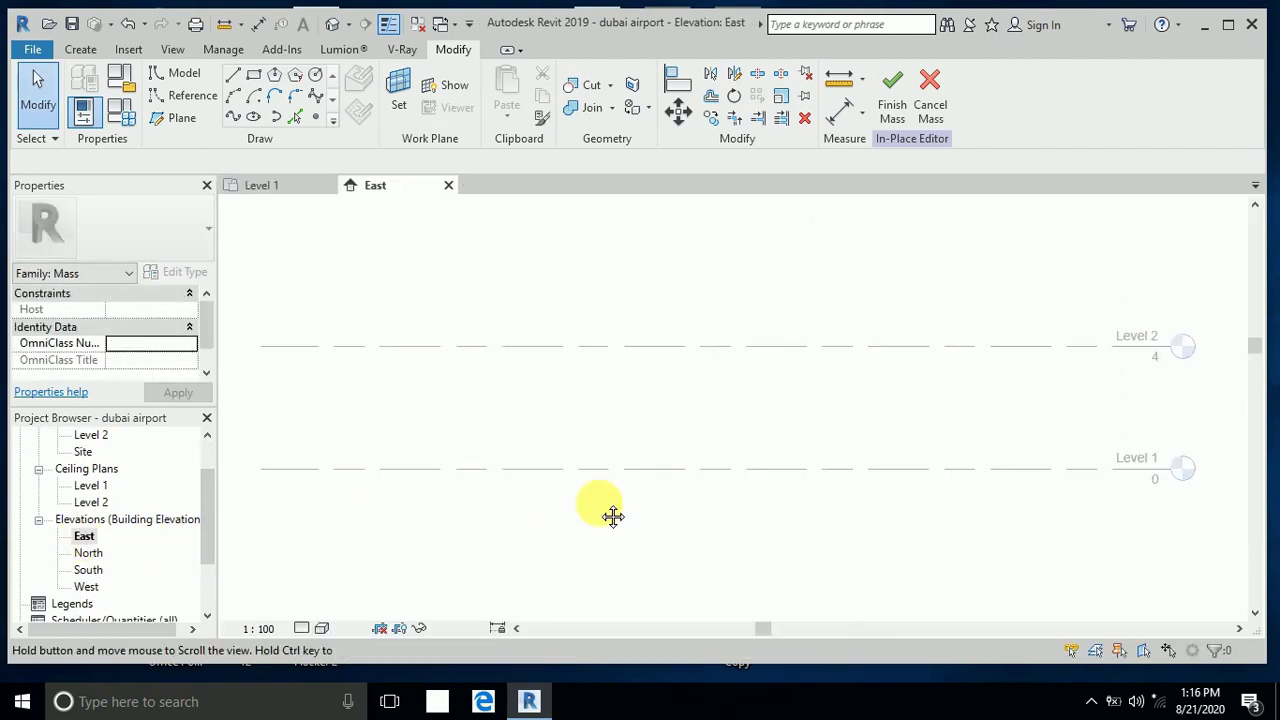
click(233, 78)
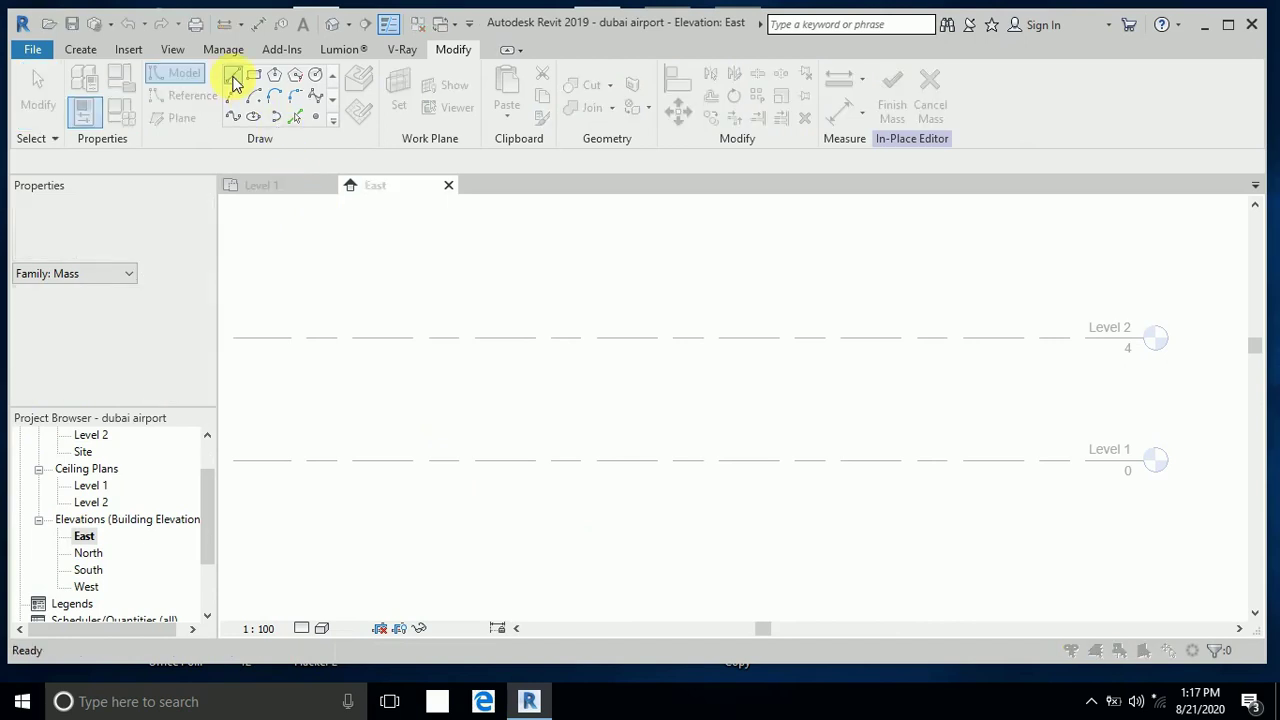
click(582, 198)
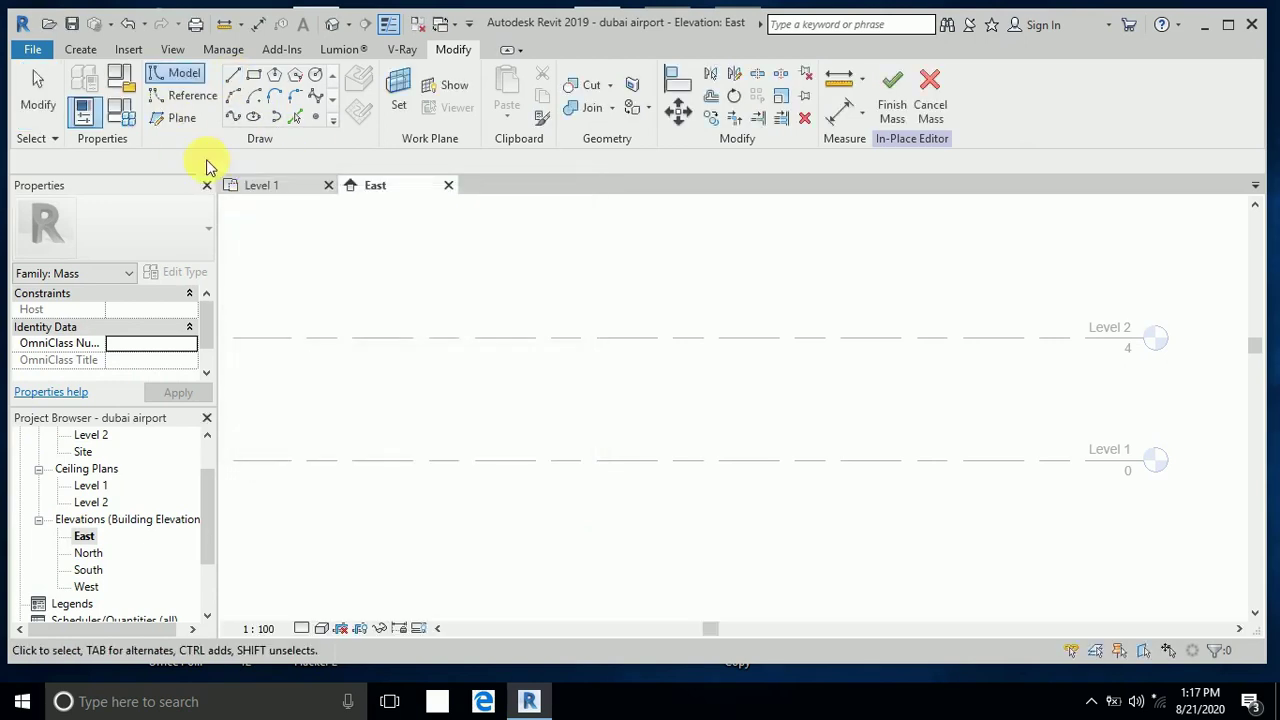
Step: Draw a vertical reference plane from Level 1 past Level 2 and centre it
click(178, 118)
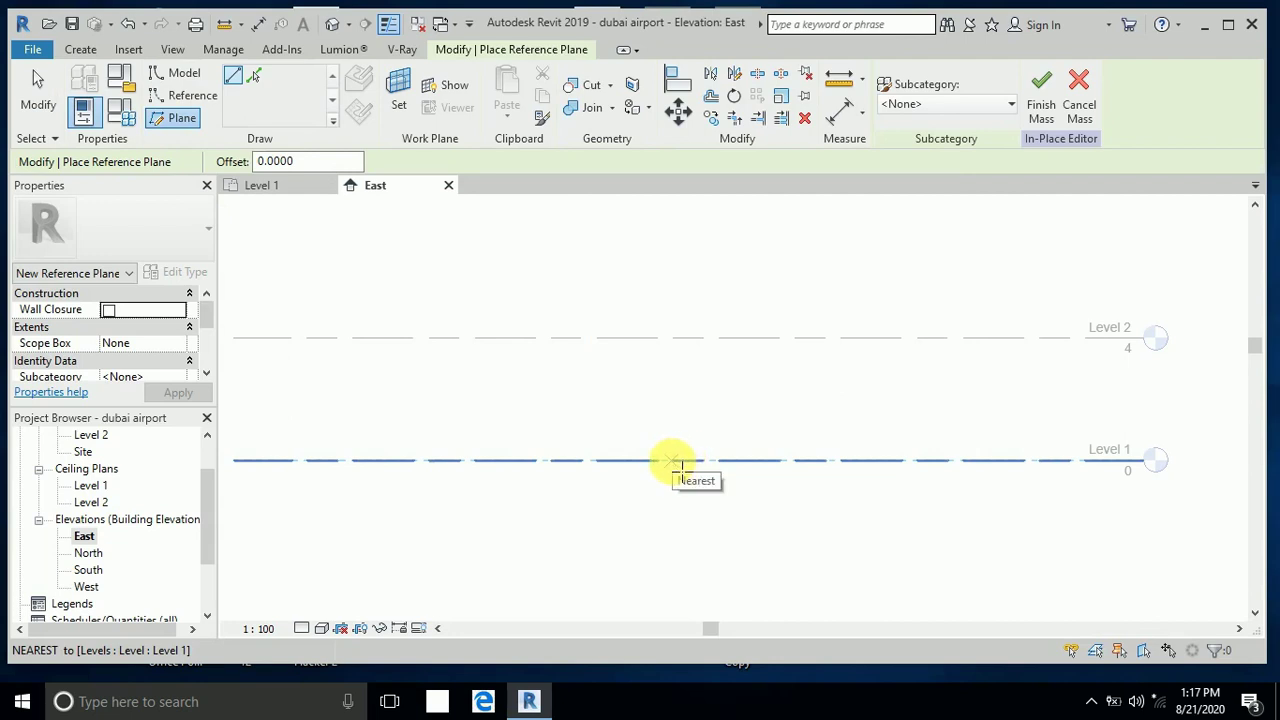
click(676, 462)
click(674, 270)
click(43, 107)
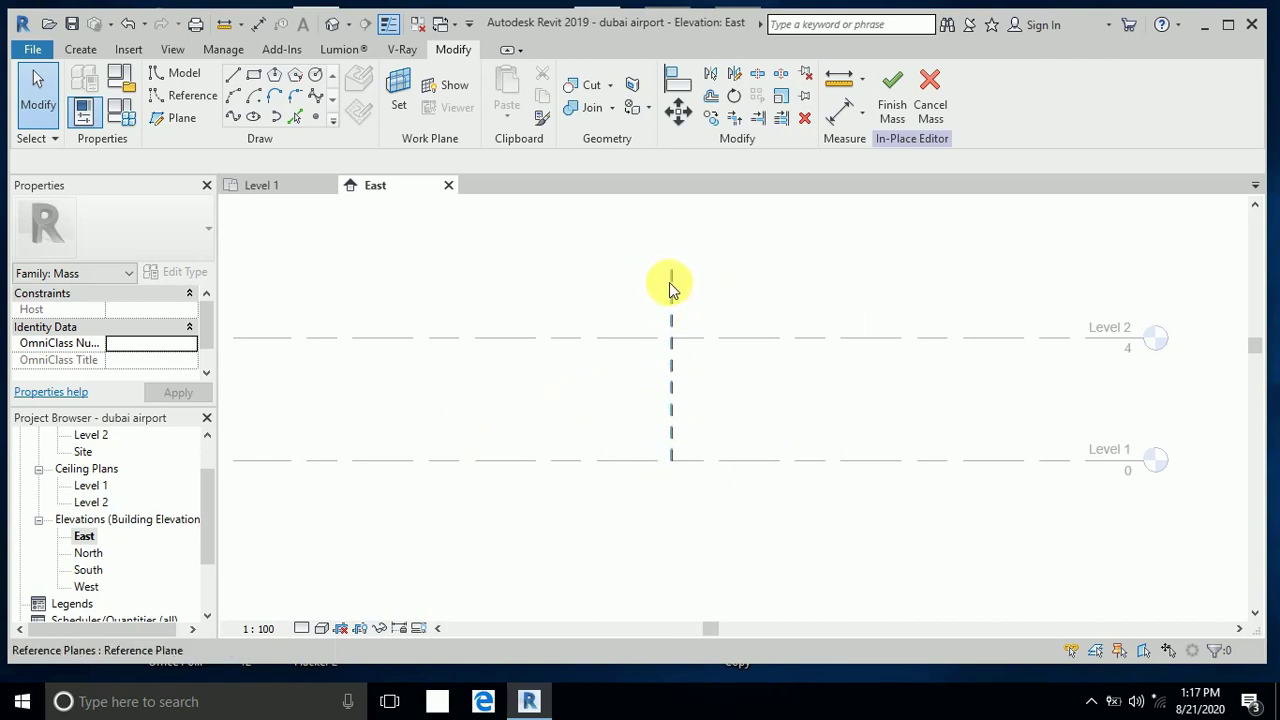
middle_drag(741, 286, 723, 291)
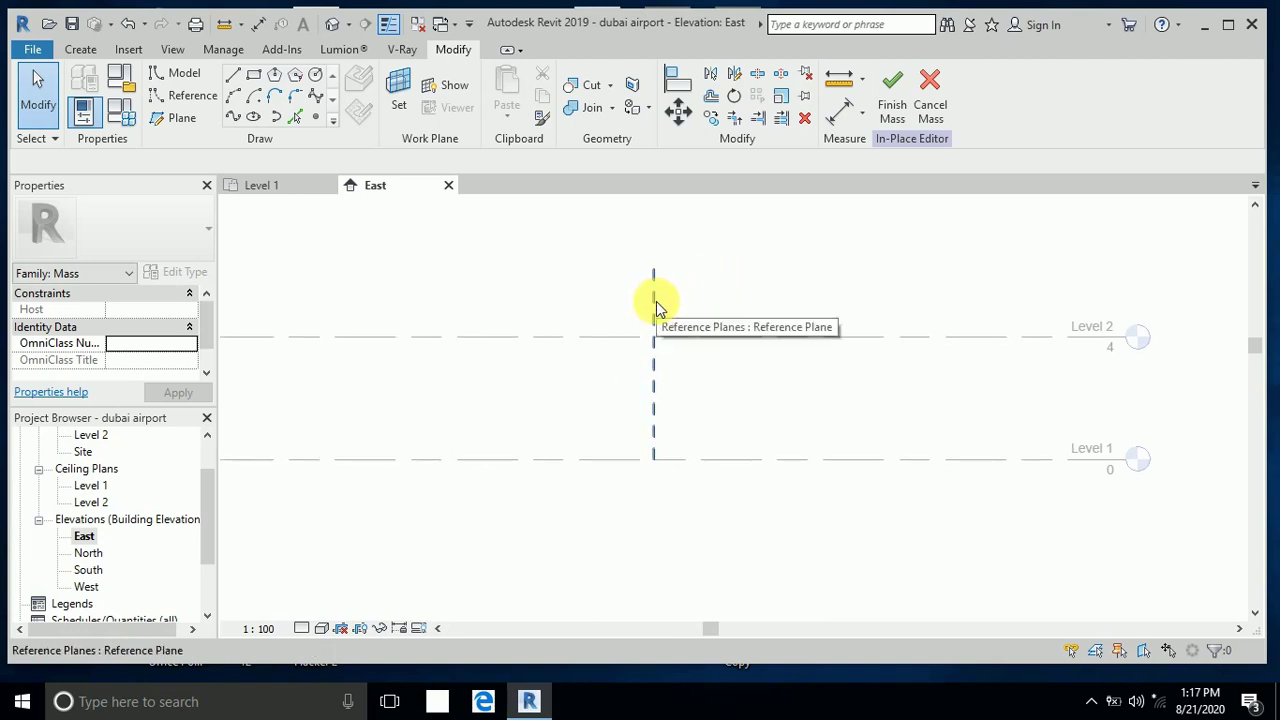
middle_drag(701, 294, 696, 294)
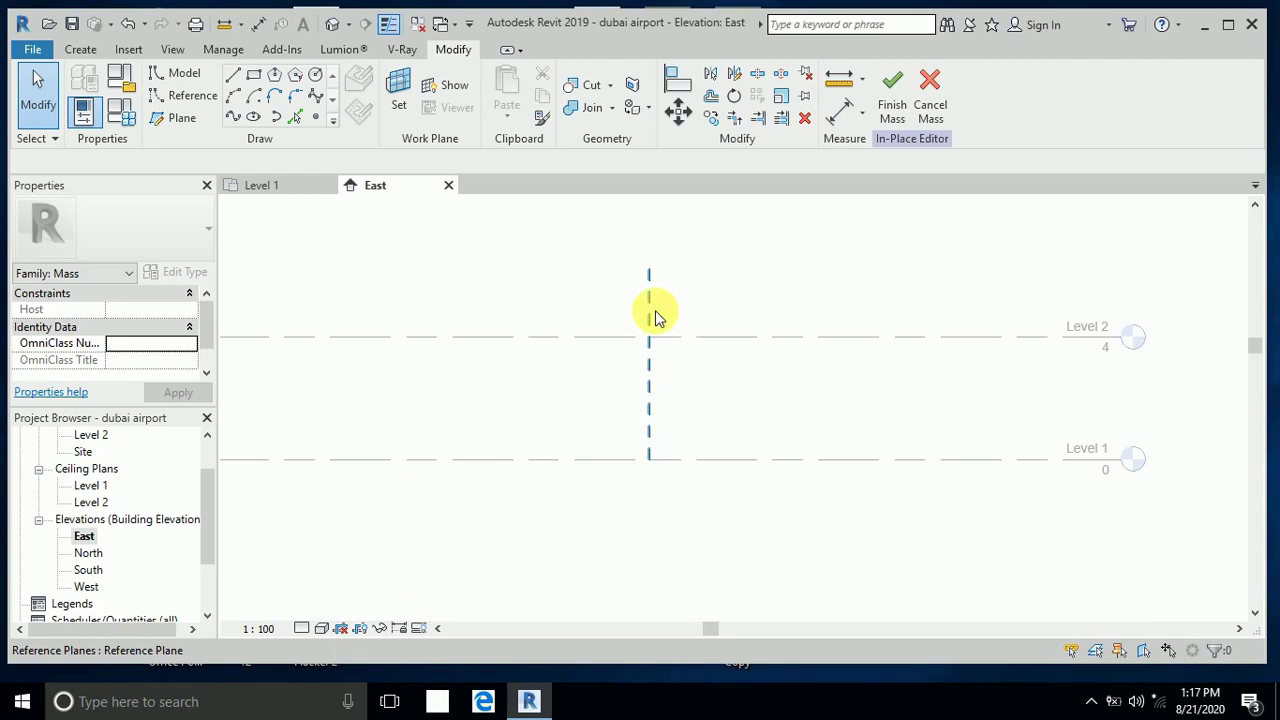
Step: Start an ellipse sketch on the named work plane Reference Plane : 1
click(253, 120)
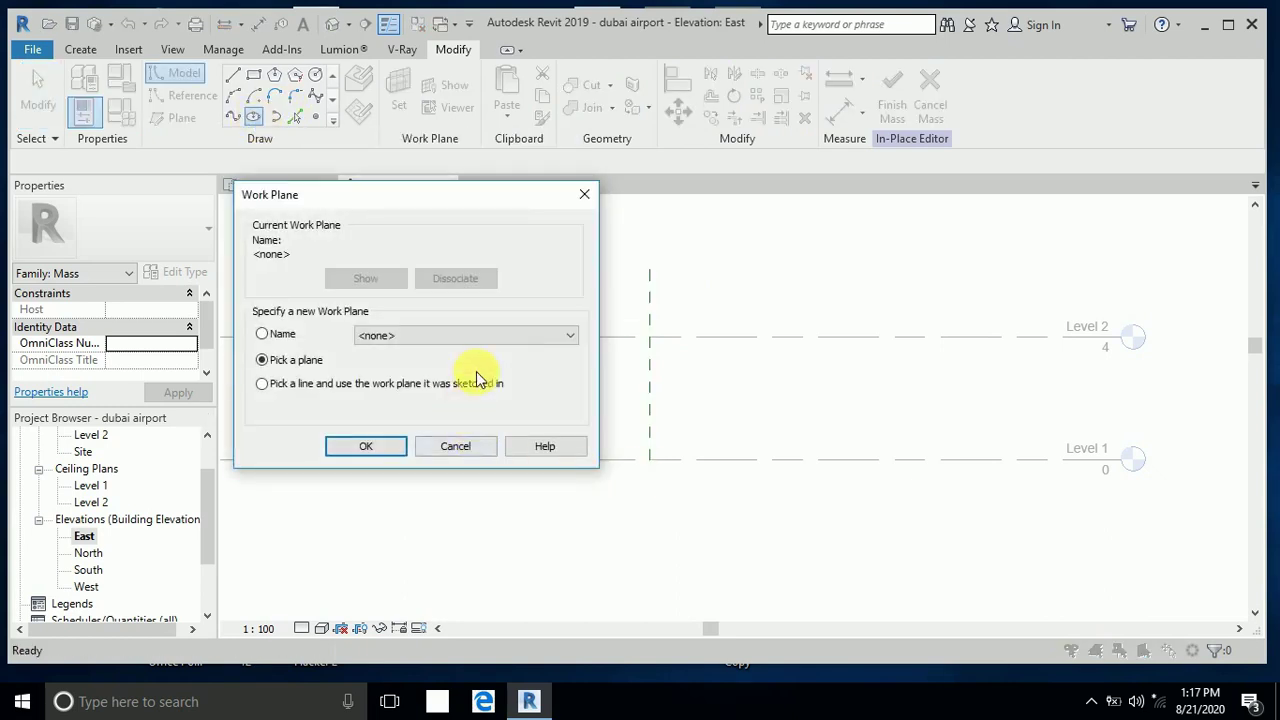
click(570, 336)
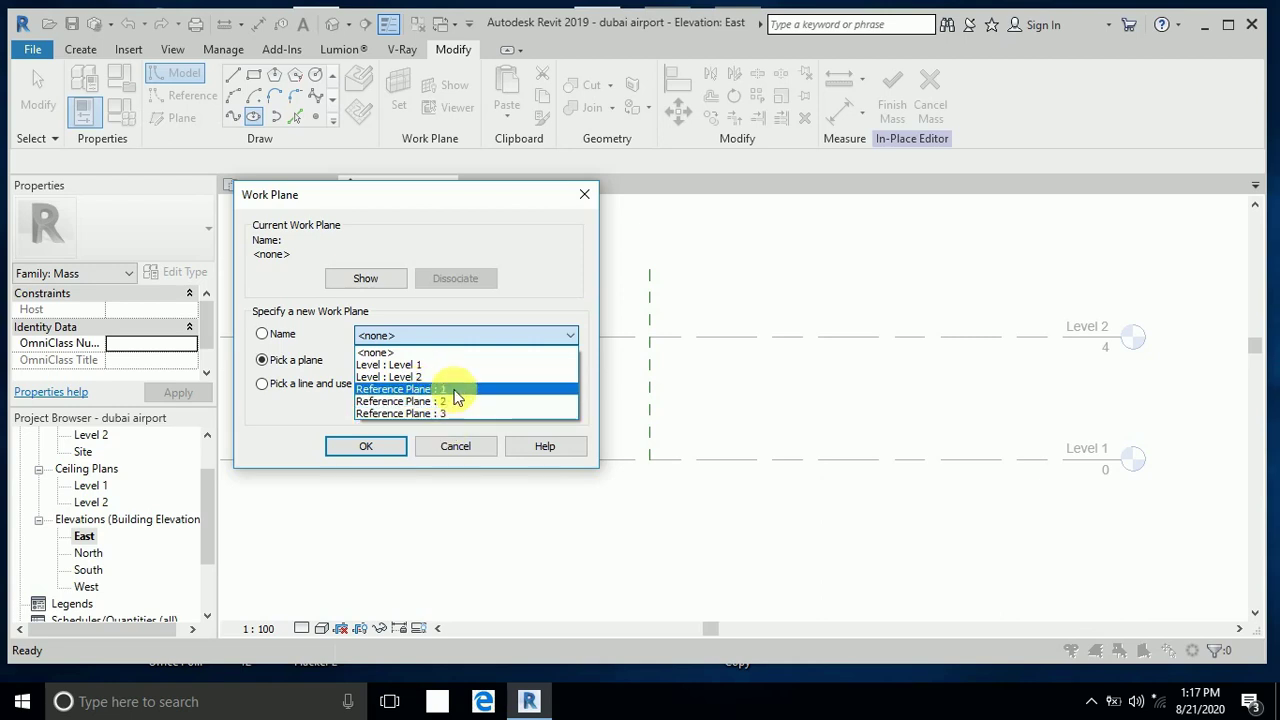
click(454, 390)
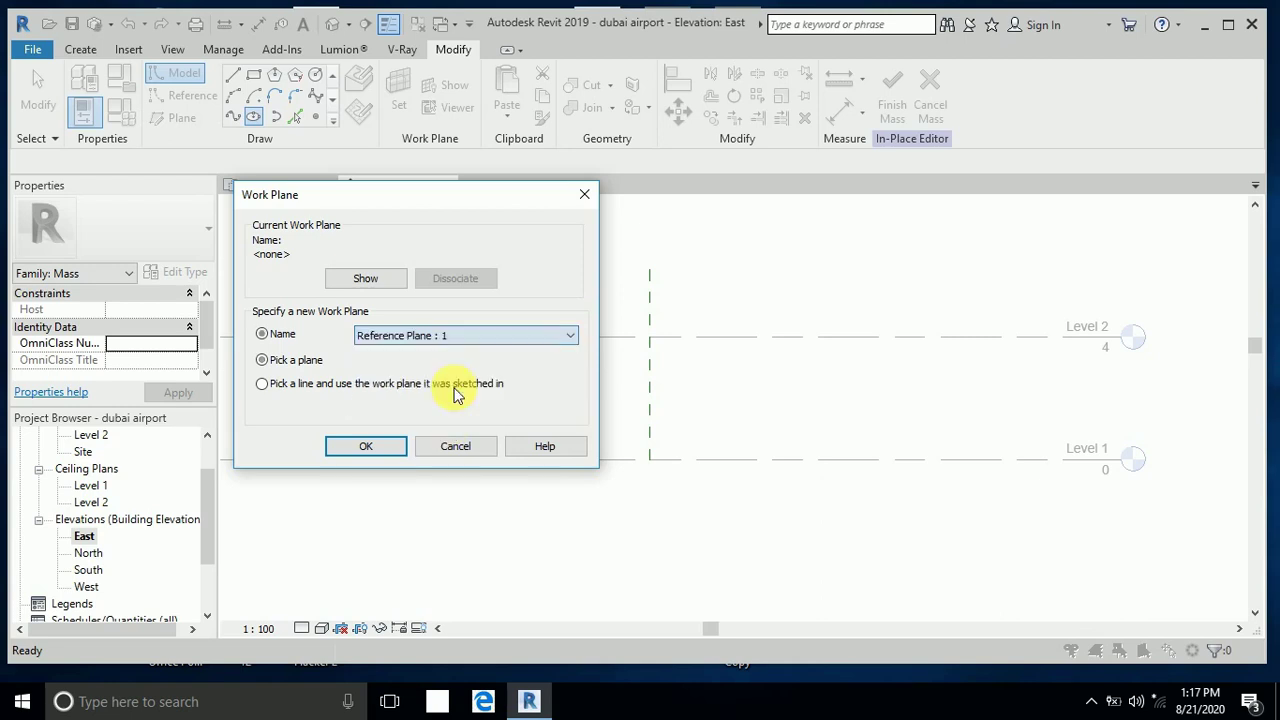
click(391, 446)
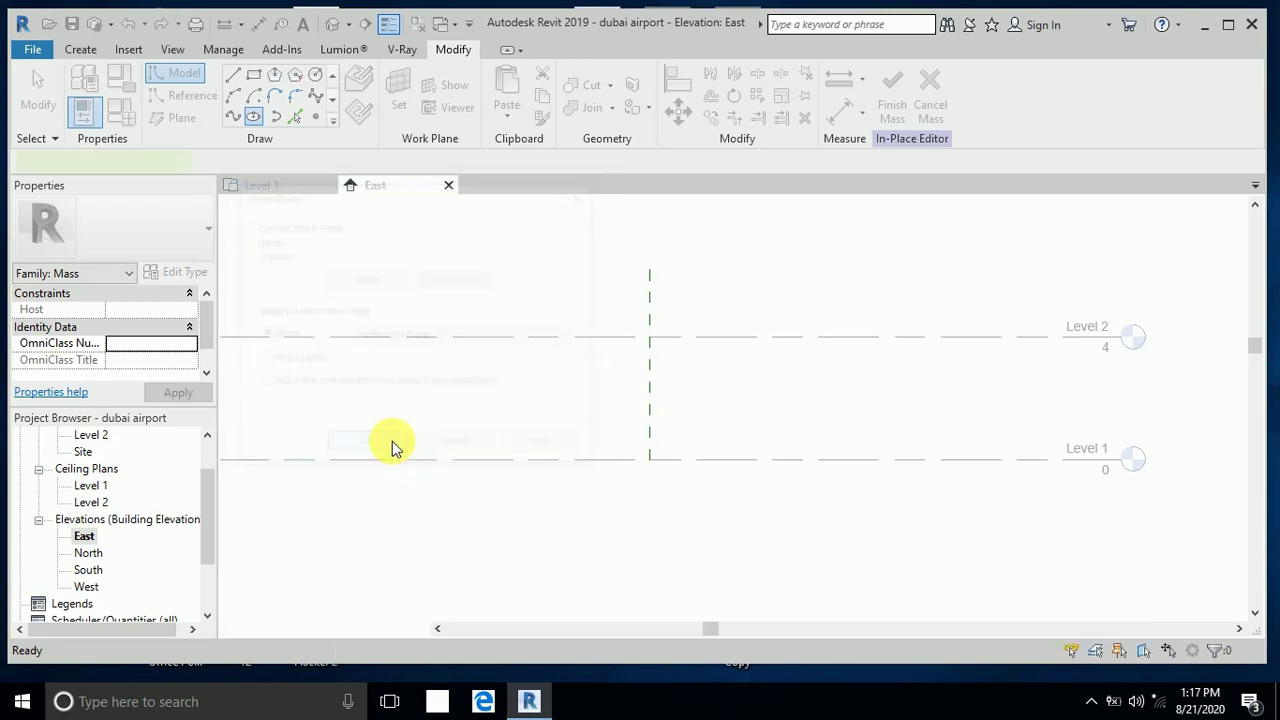
Step: Sketch an ellipse centred on Level 1 with horizontal radius 10.0000 and top at Level 2
click(650, 458)
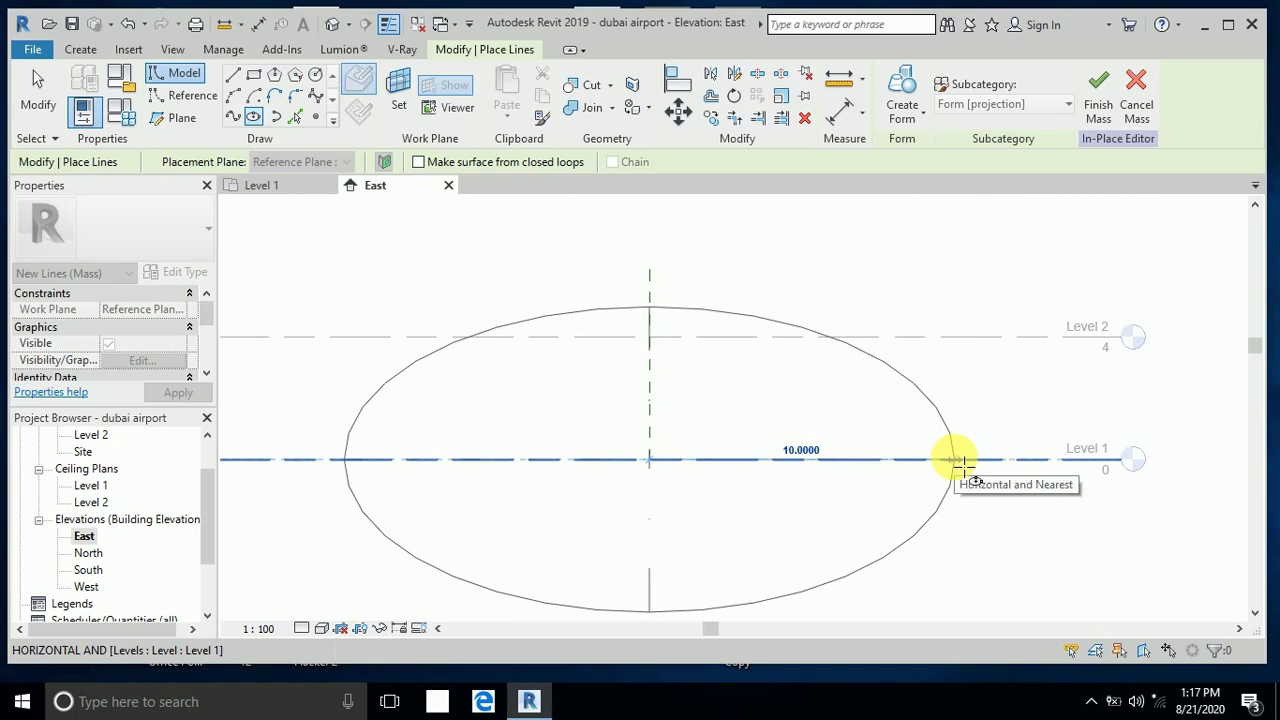
click(958, 460)
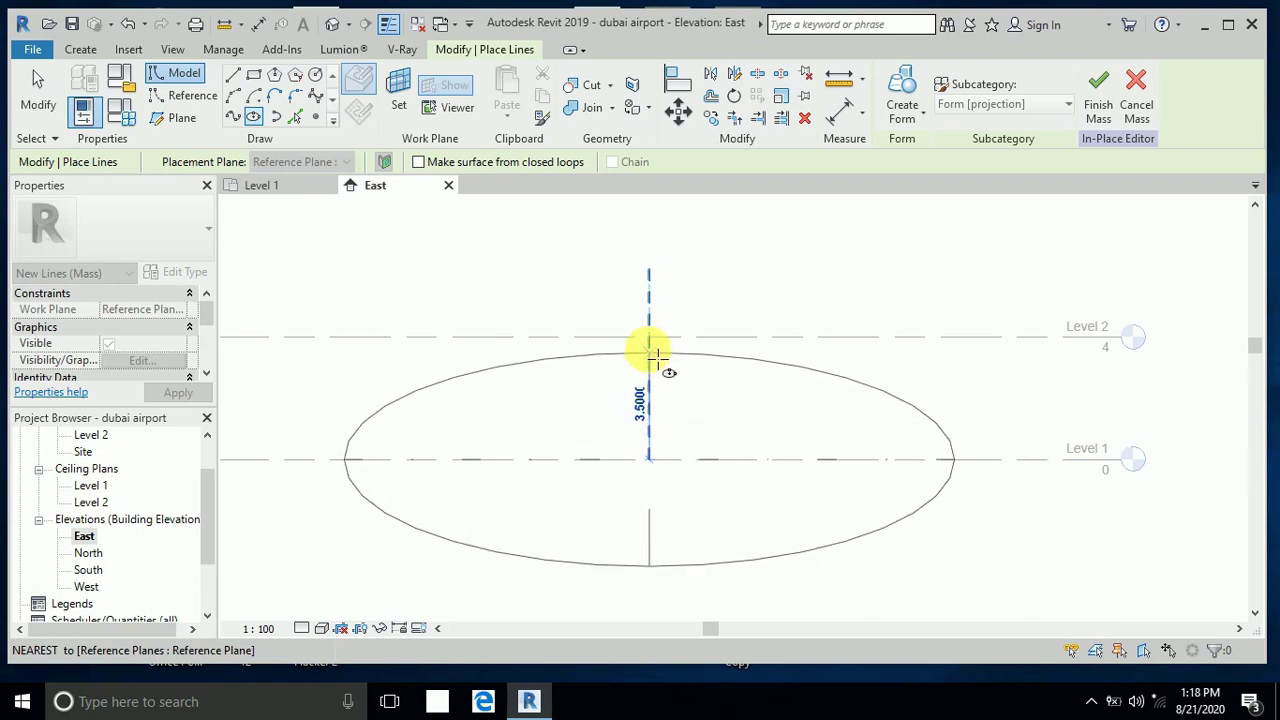
scroll(655, 352, up, 1)
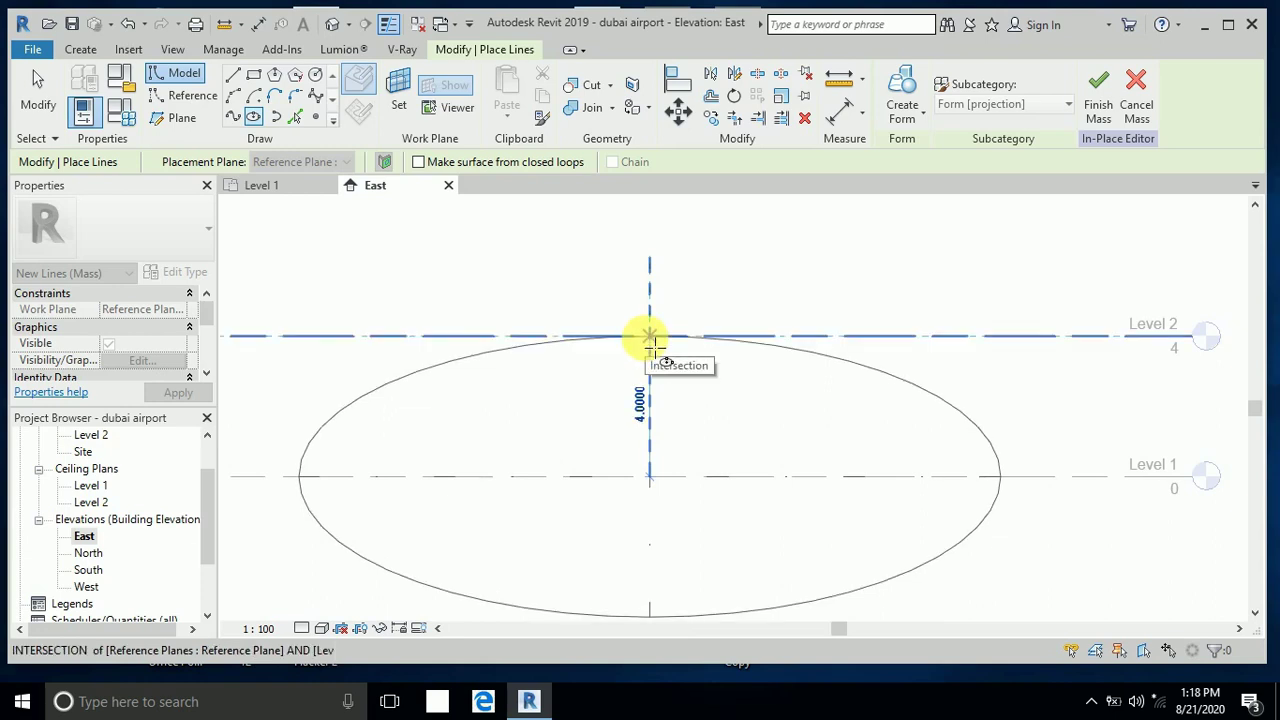
click(650, 337)
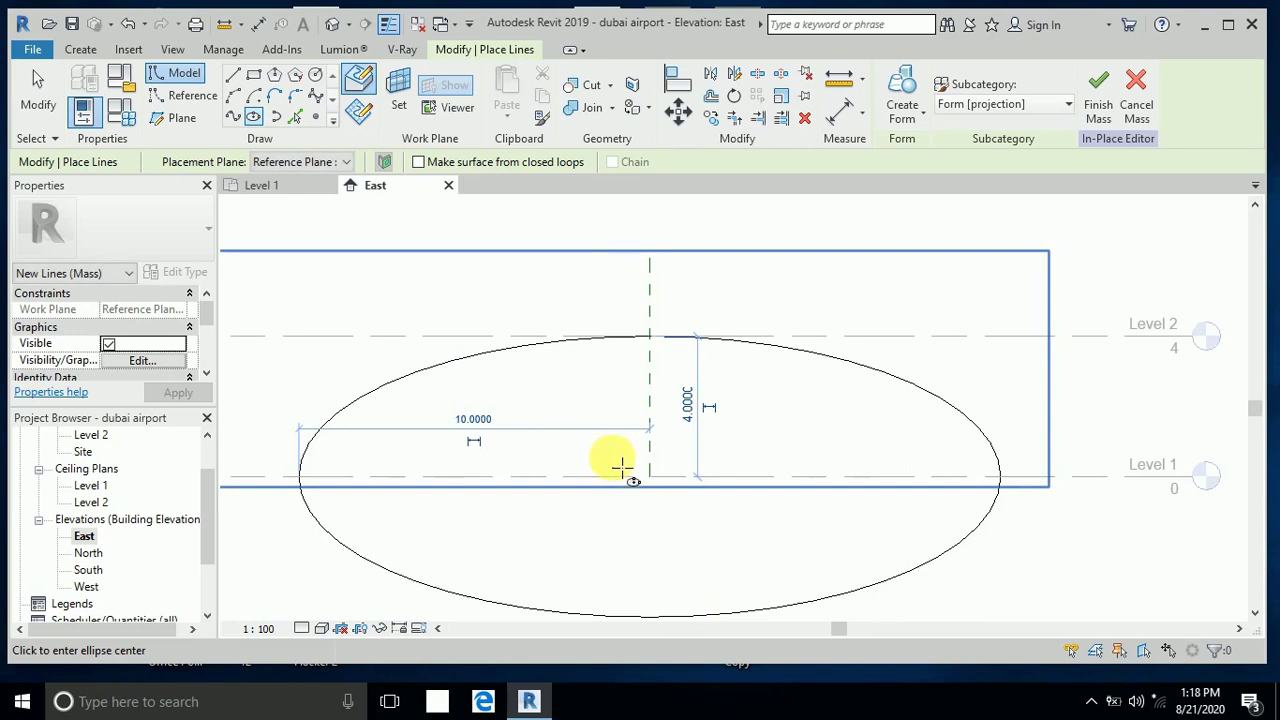
click(46, 103)
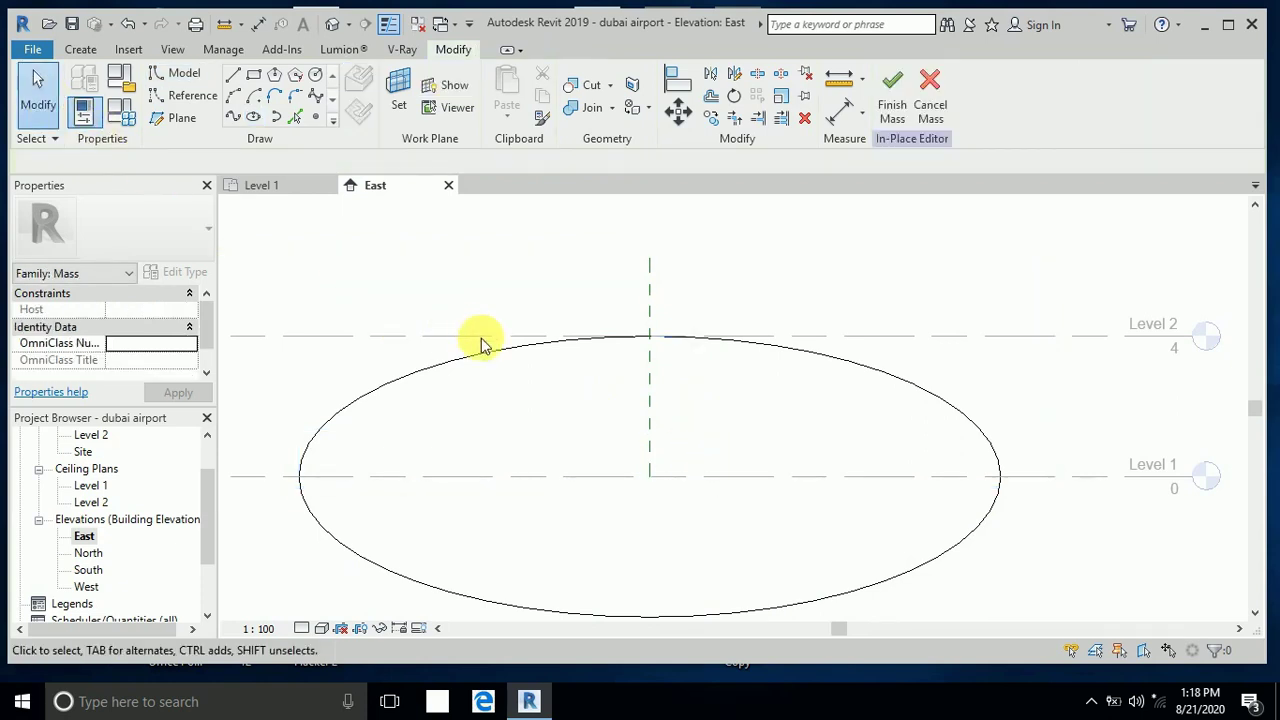
scroll(486, 343, down, 1)
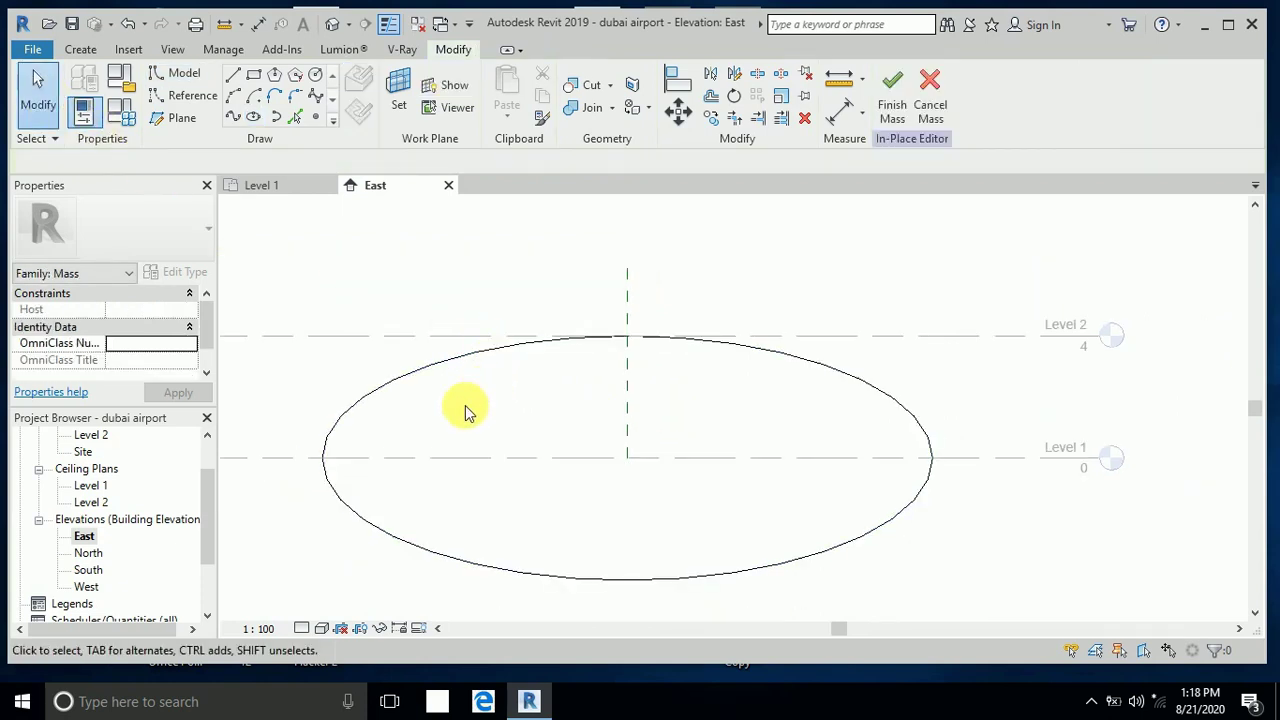
middle_drag(465, 410, 514, 397)
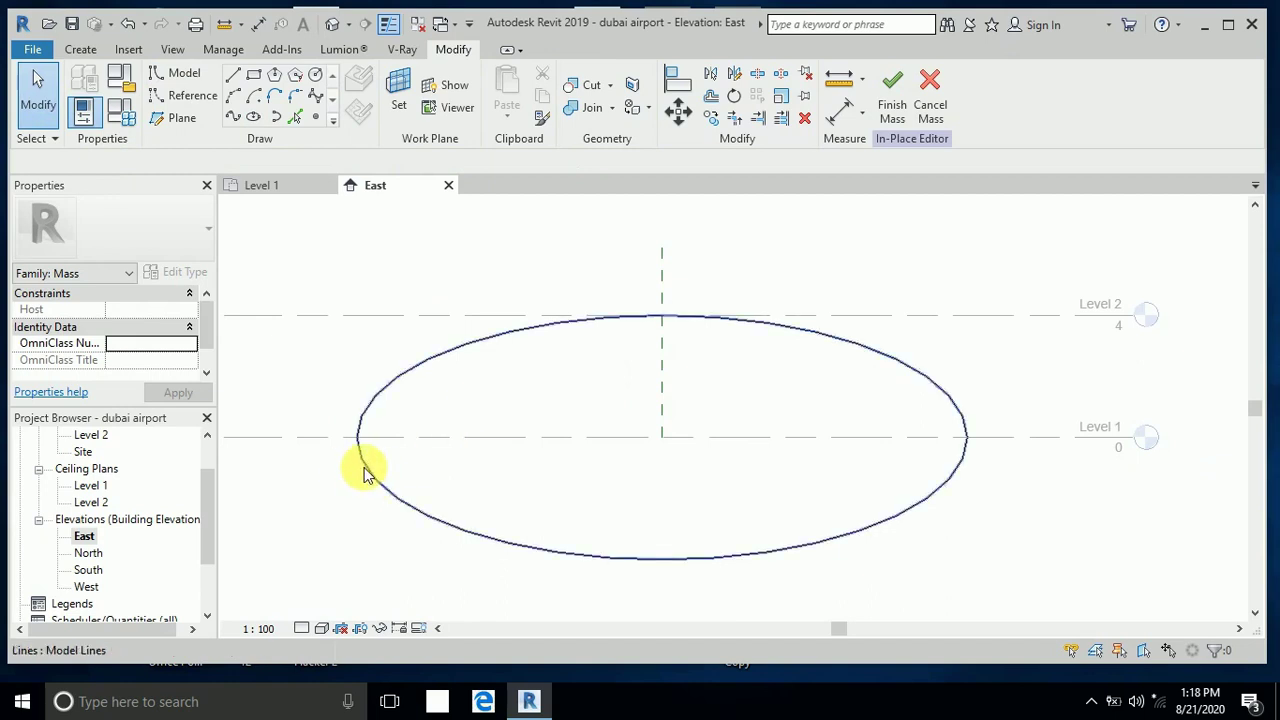
Step: Draw a horizontal model line across the ellipse just below Level 1
click(233, 77)
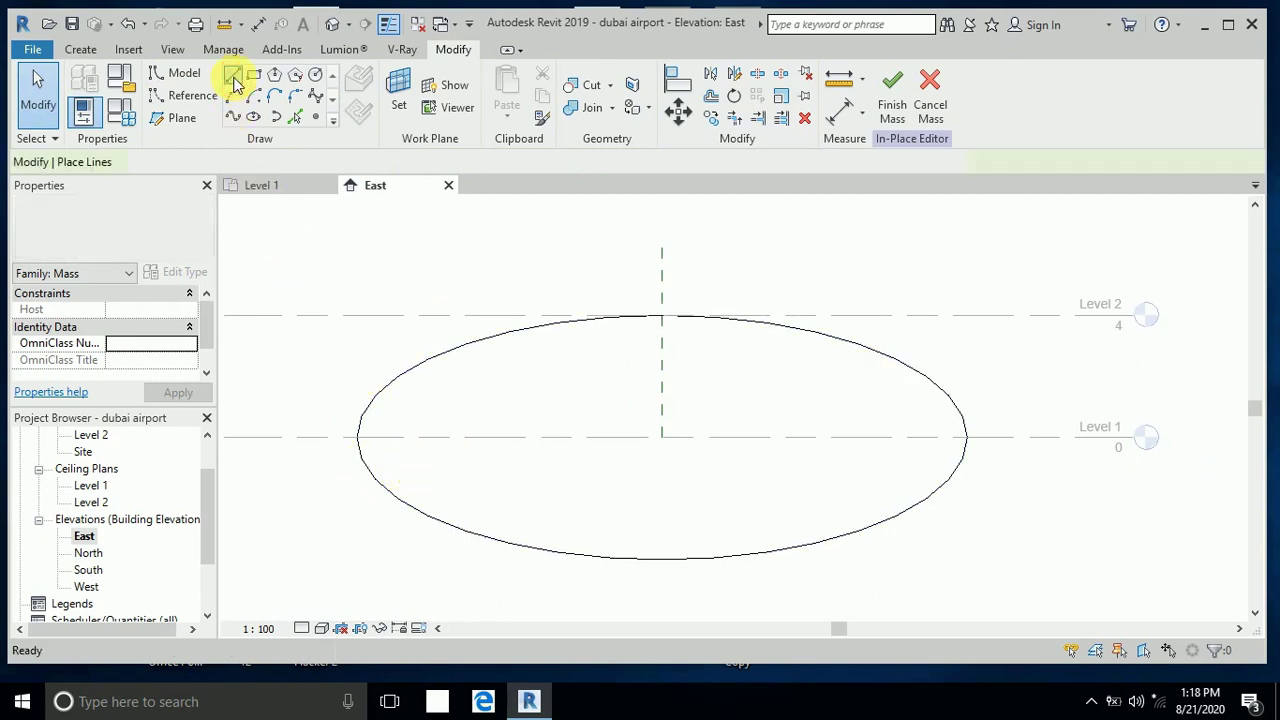
click(376, 478)
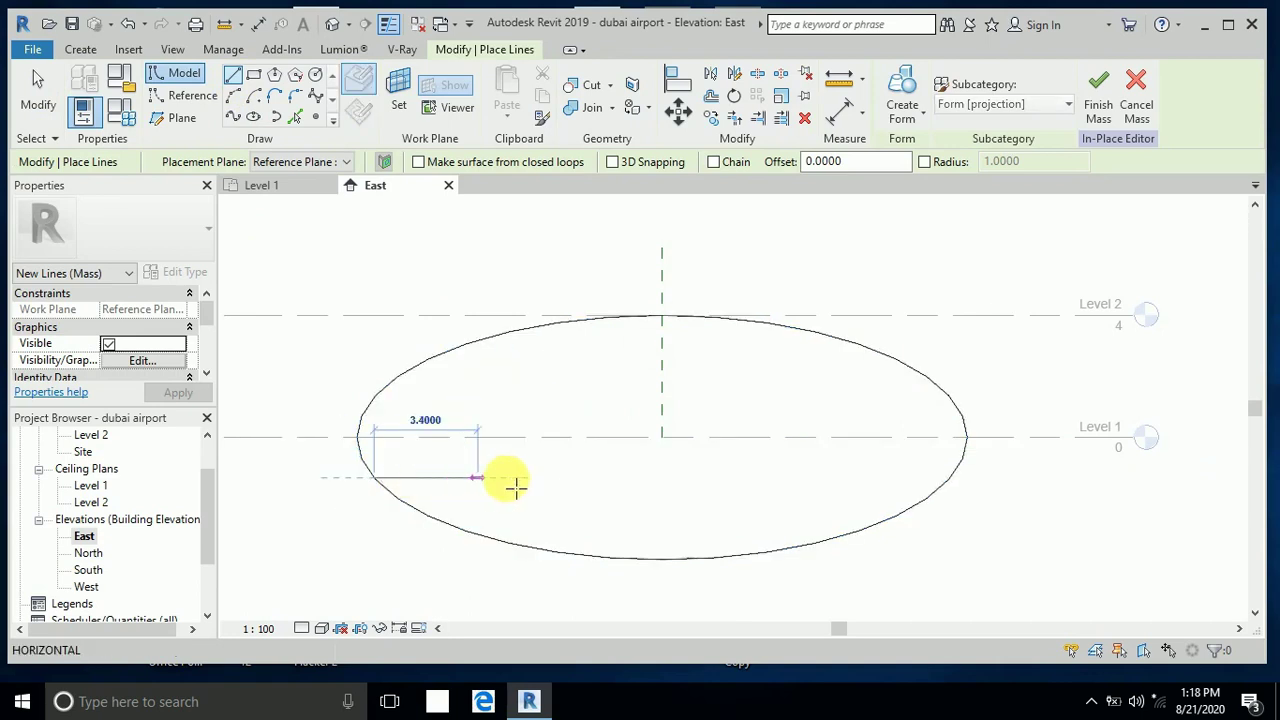
click(958, 480)
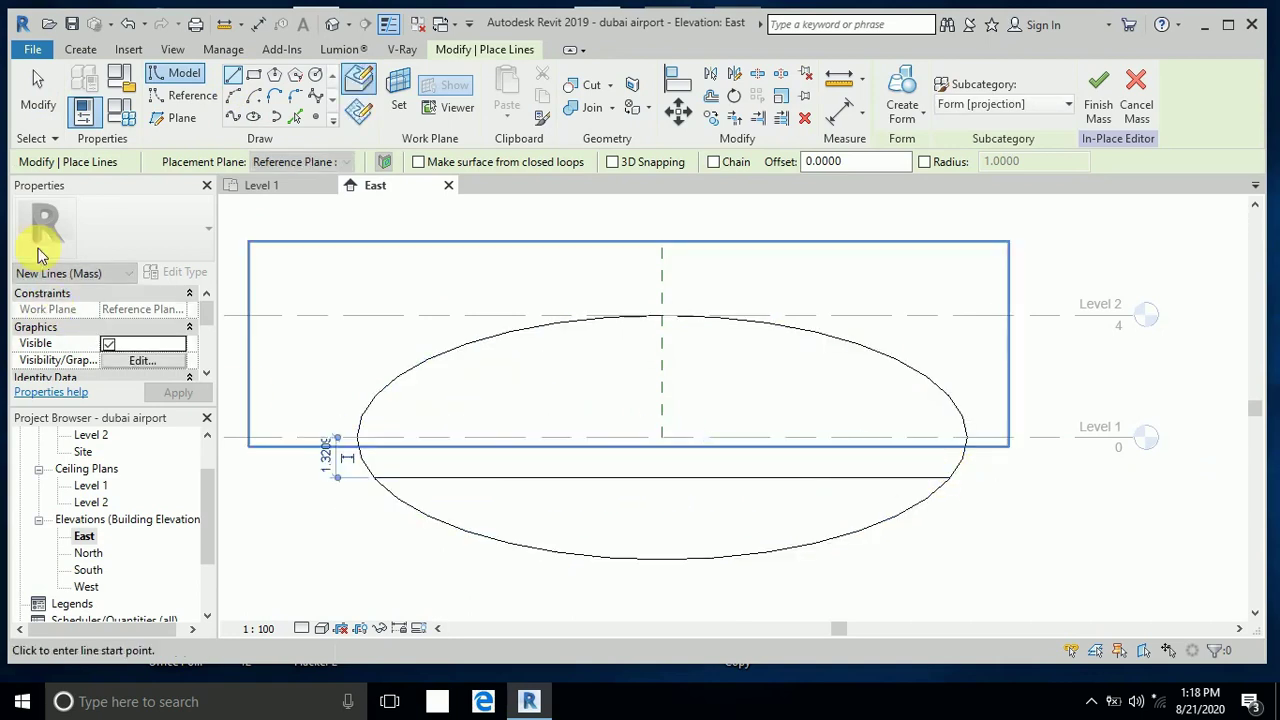
click(38, 90)
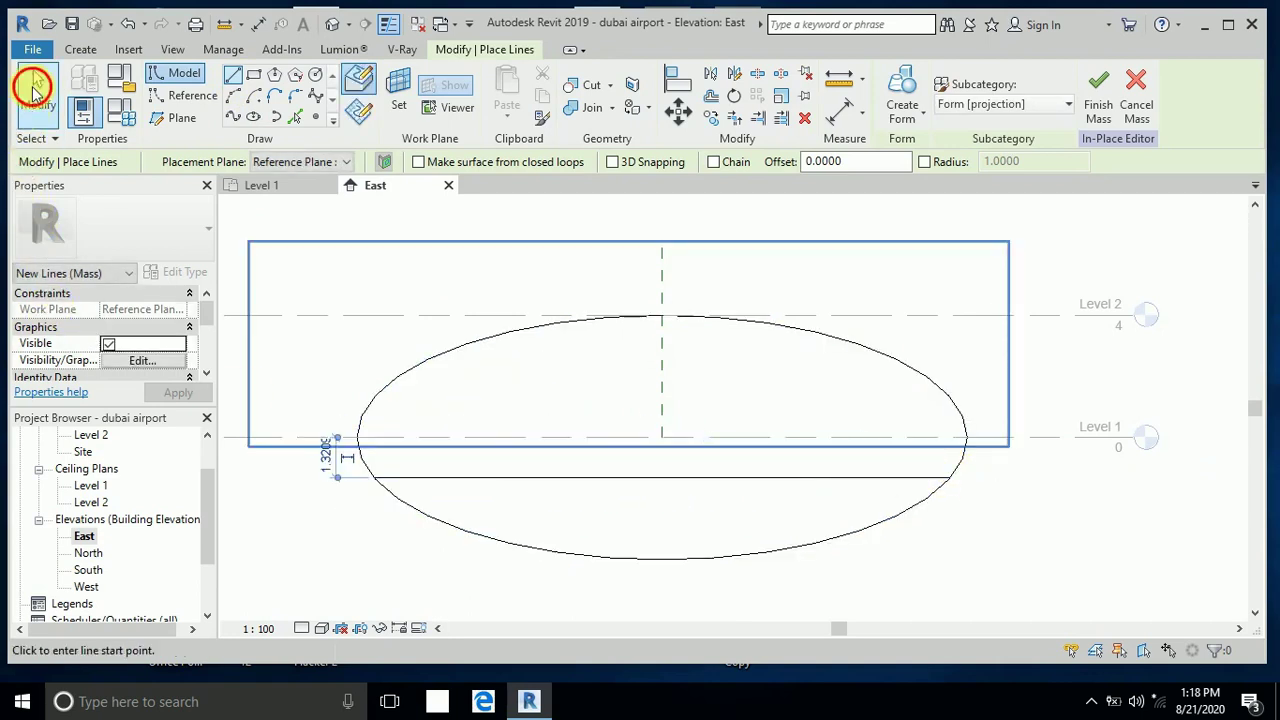
Step: Split the ellipse, trim it to the base line, and delete the lower arc
click(757, 75)
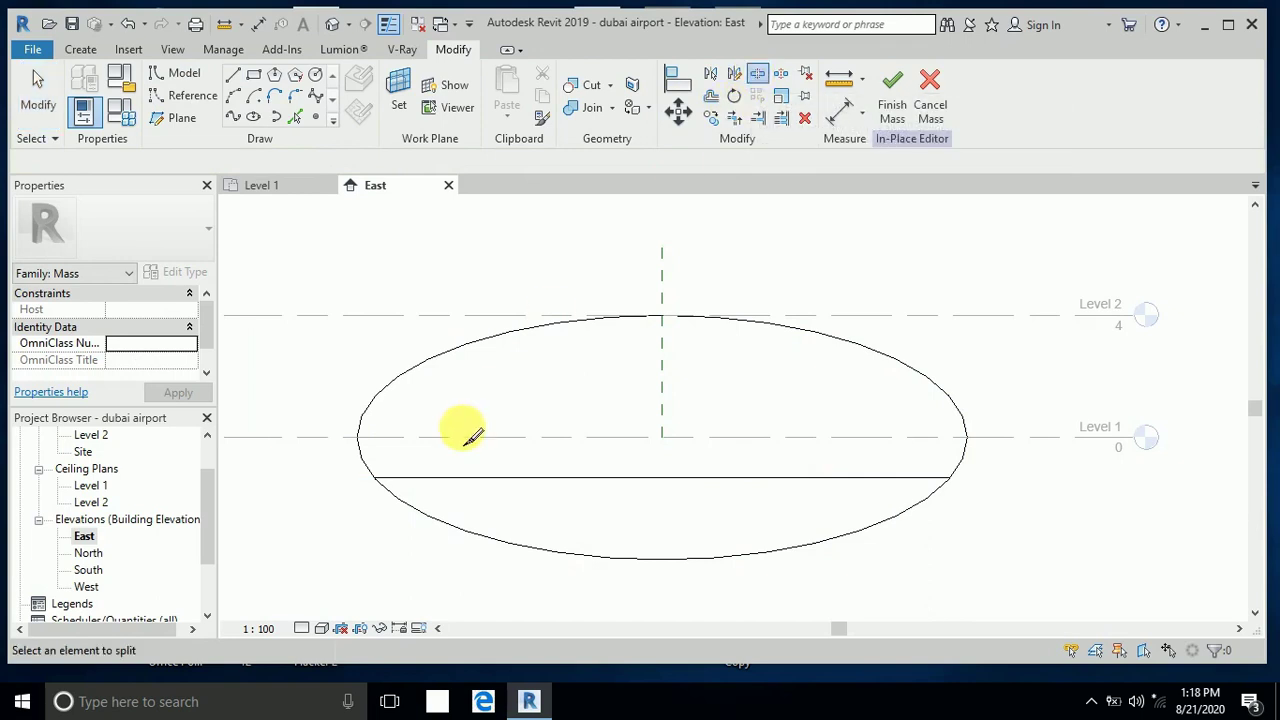
click(928, 496)
click(733, 118)
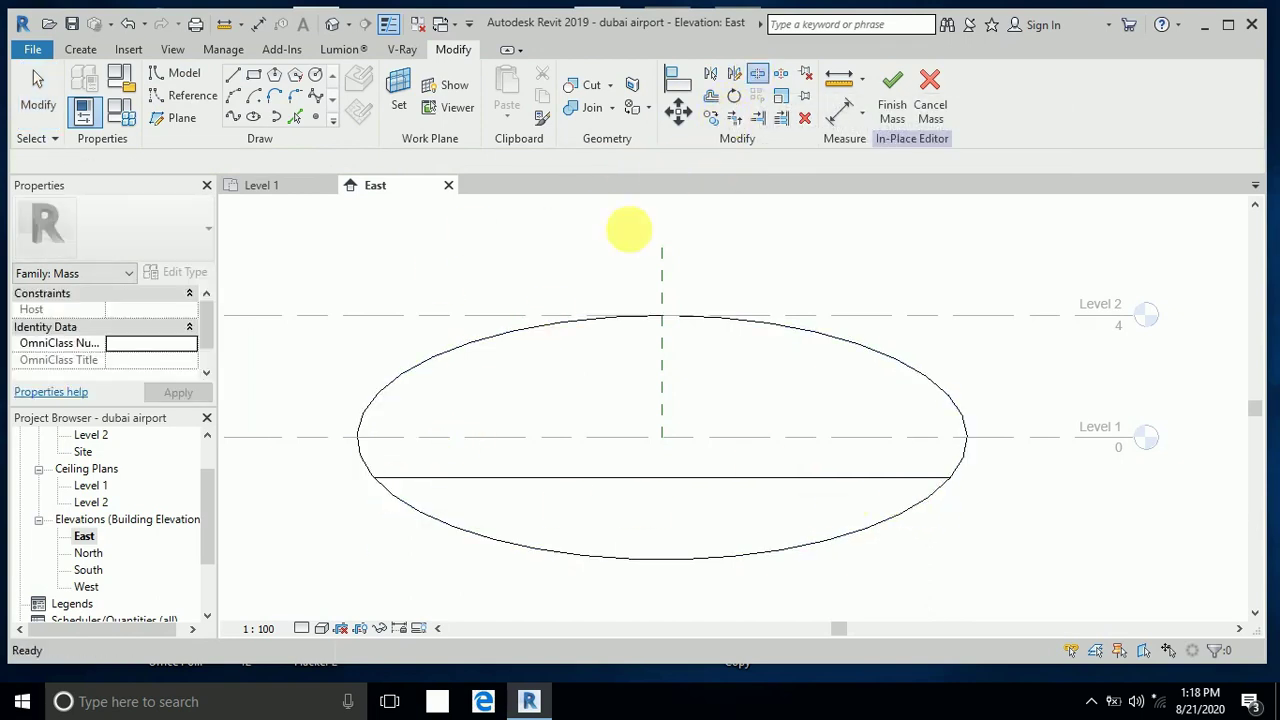
click(367, 478)
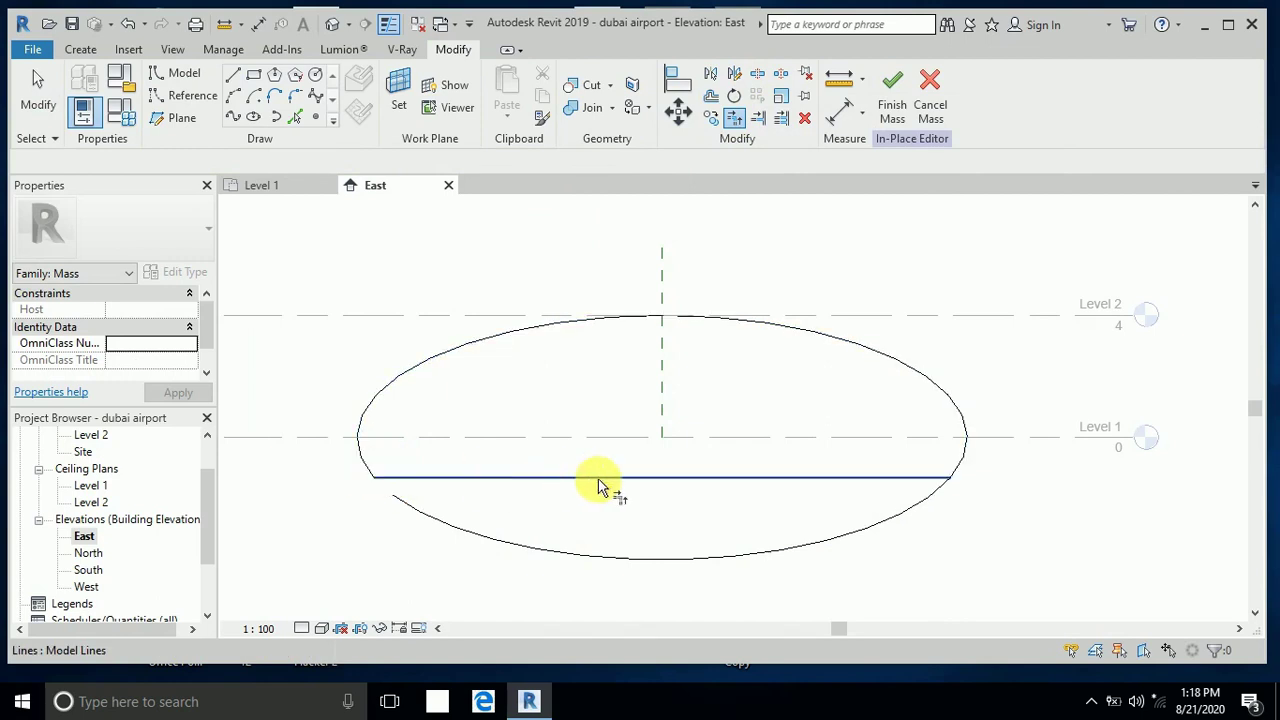
click(929, 479)
click(38, 92)
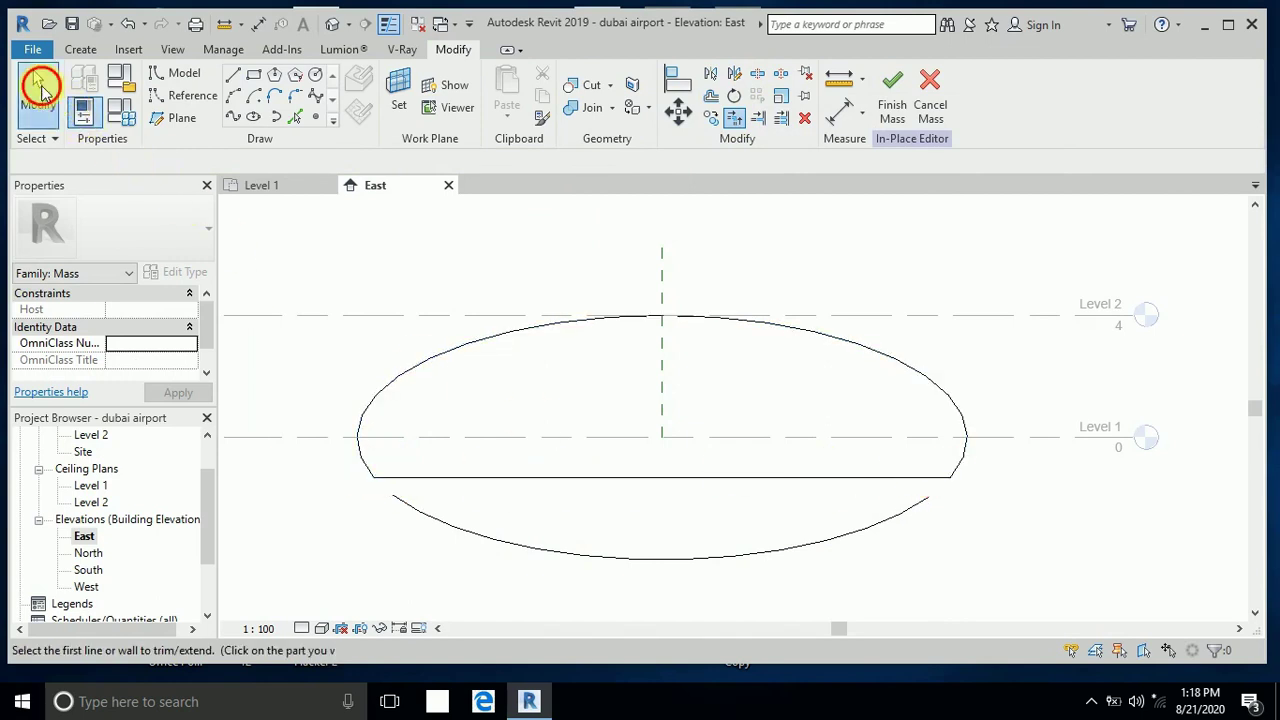
click(540, 556)
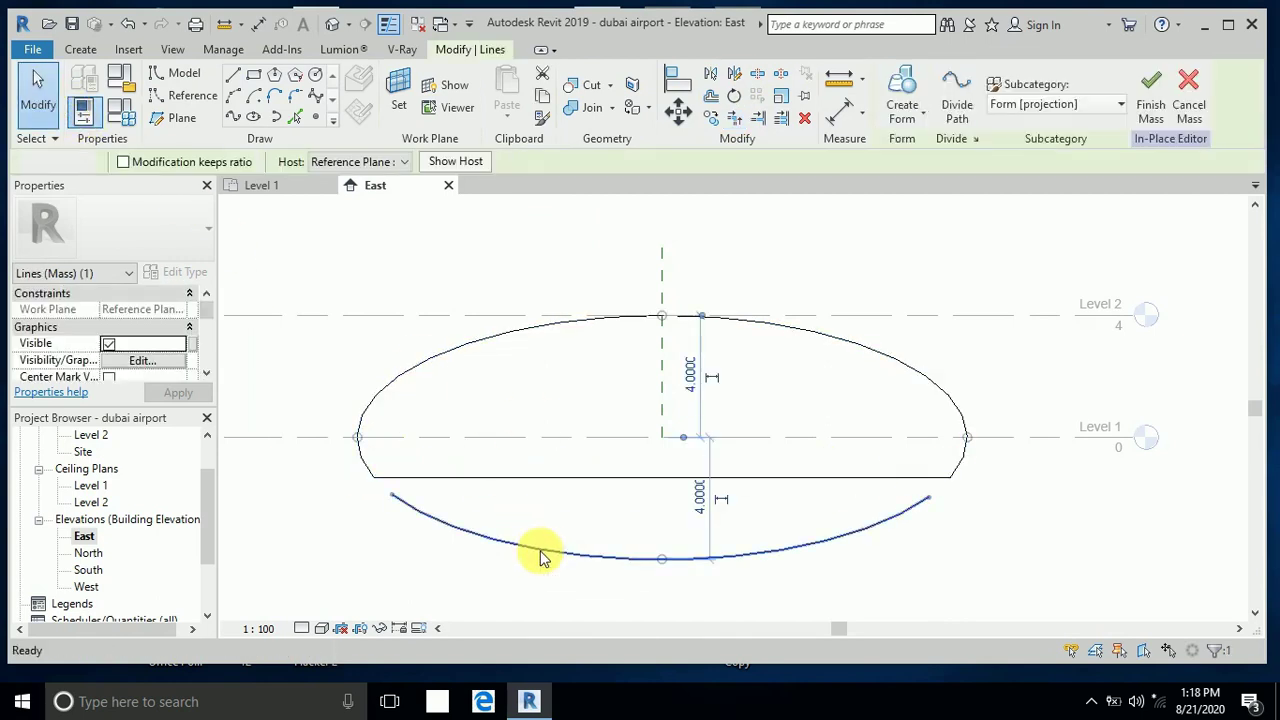
key(Delete)
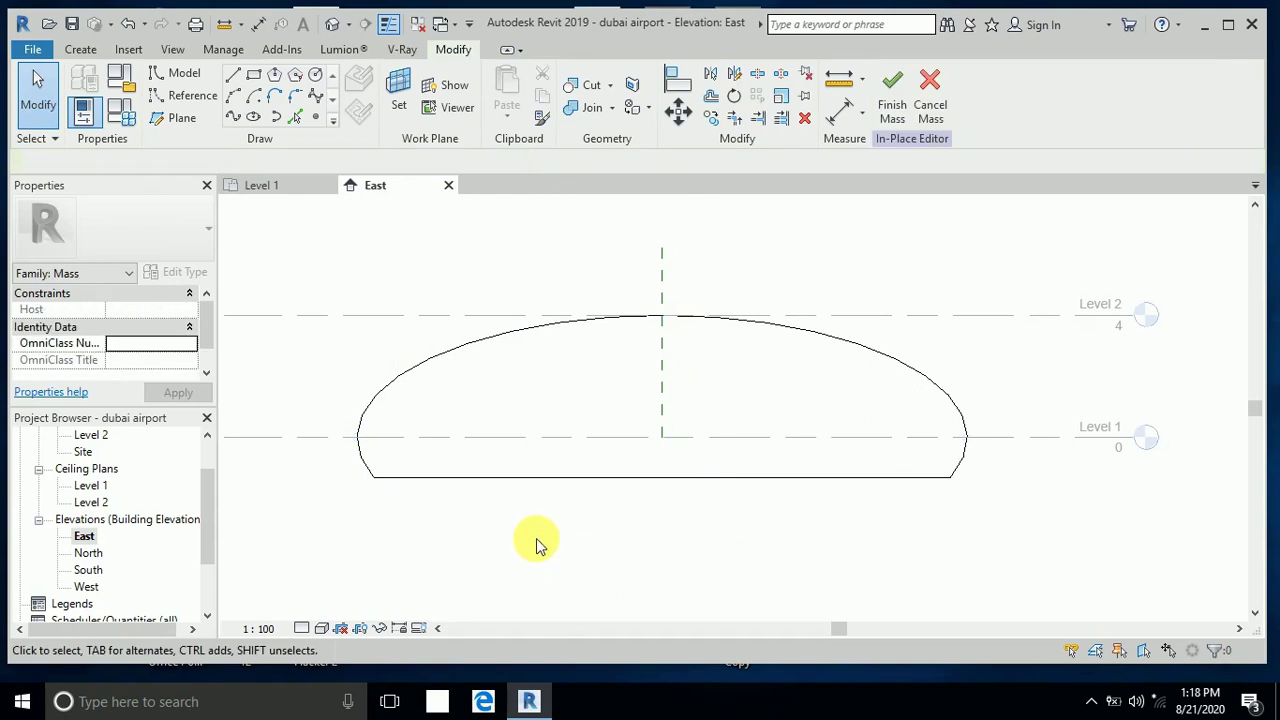
click(400, 107)
Step: Leave the work plane unchanged and inspect the arched profile in the default 3D view
click(570, 335)
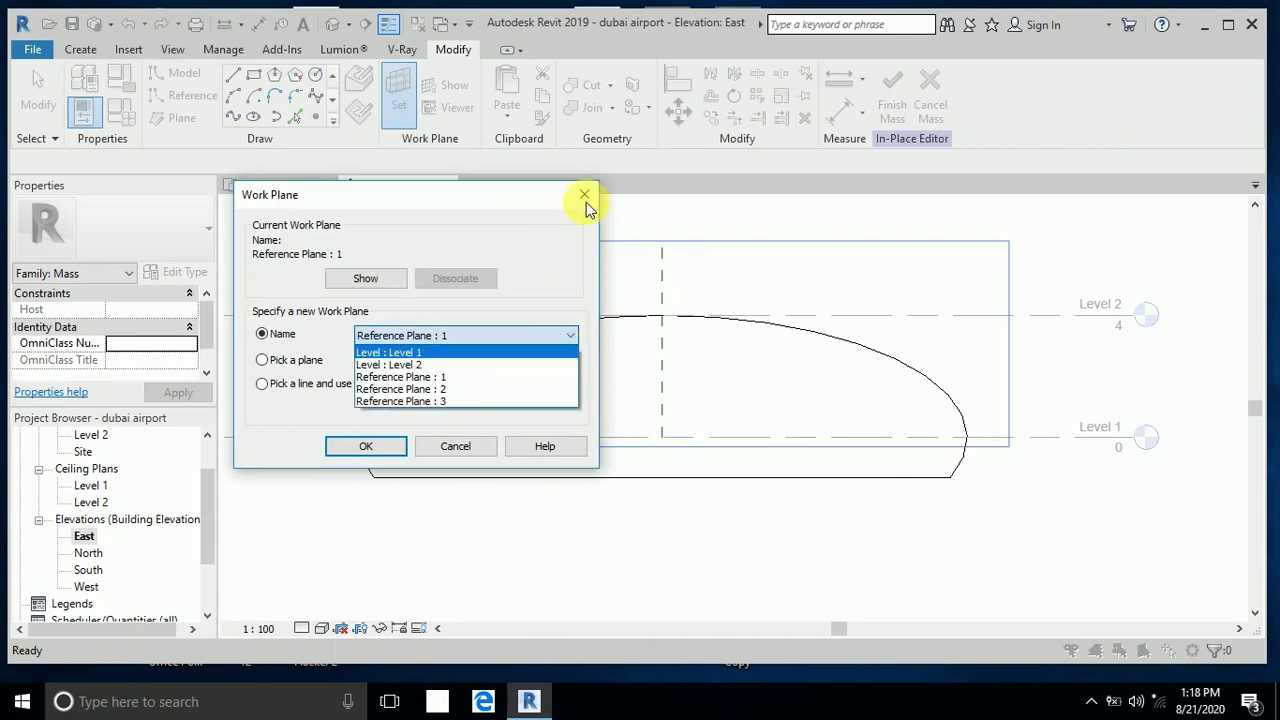
click(461, 446)
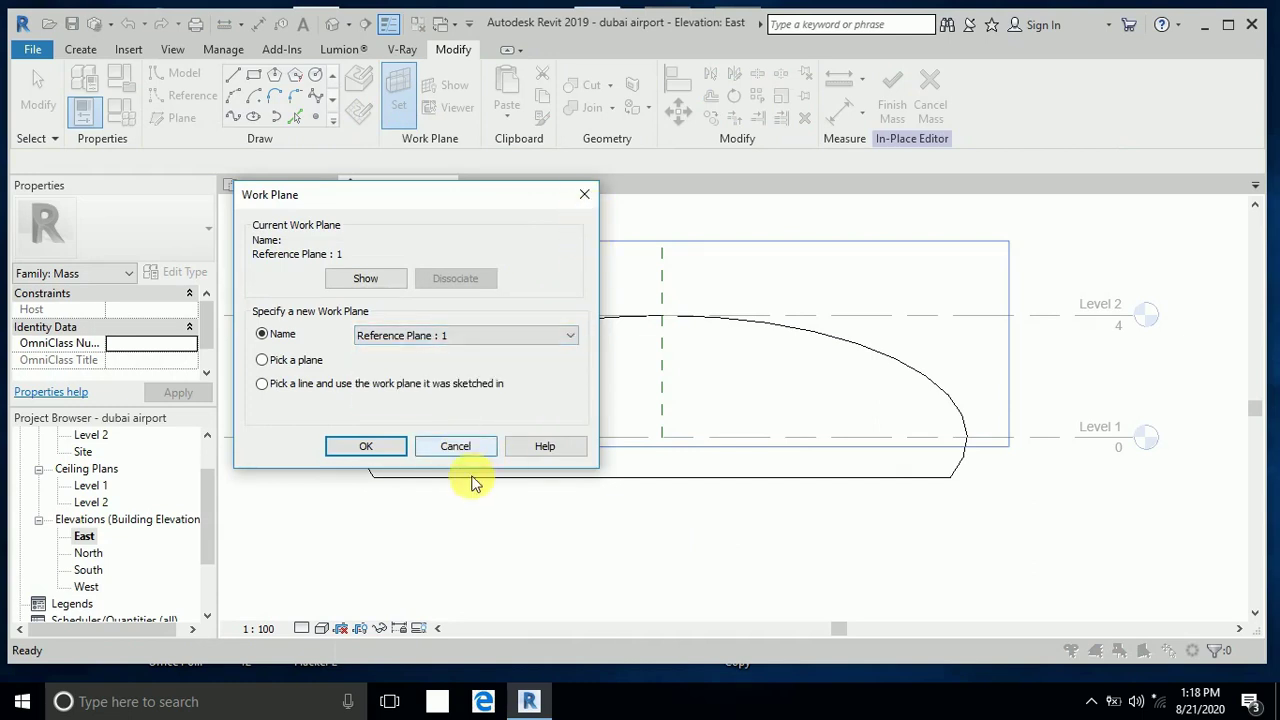
click(588, 195)
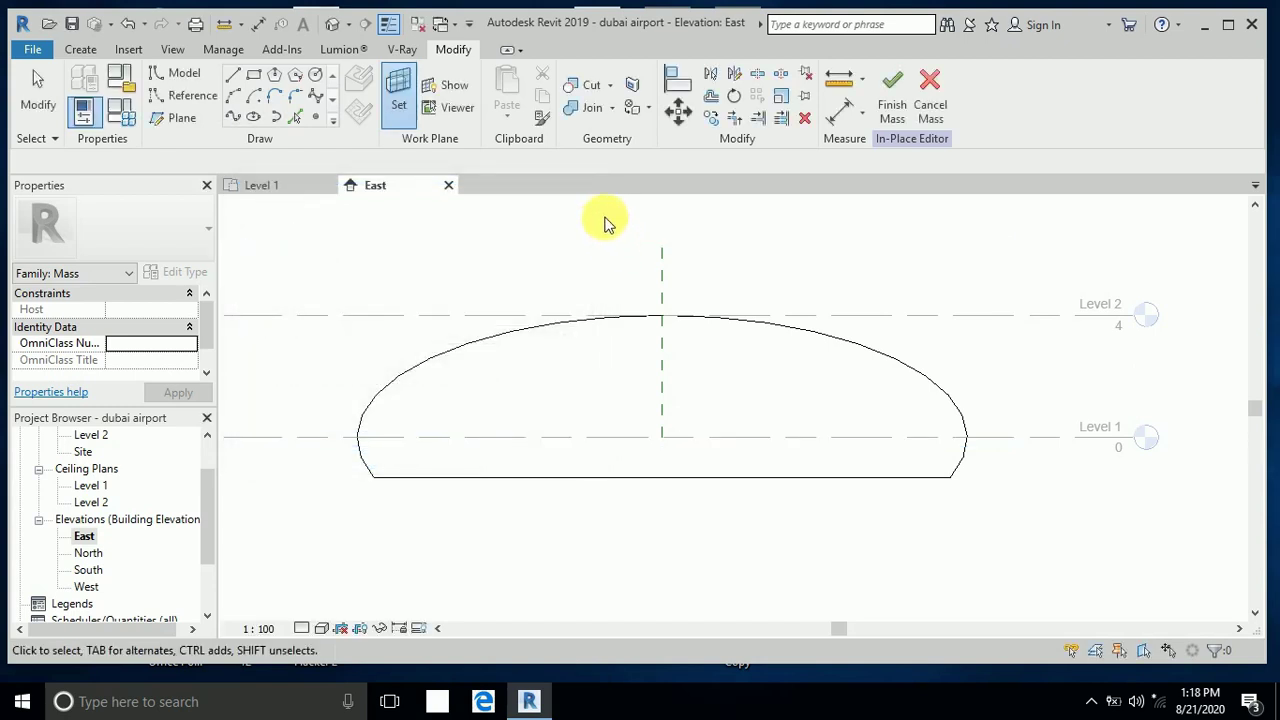
click(333, 24)
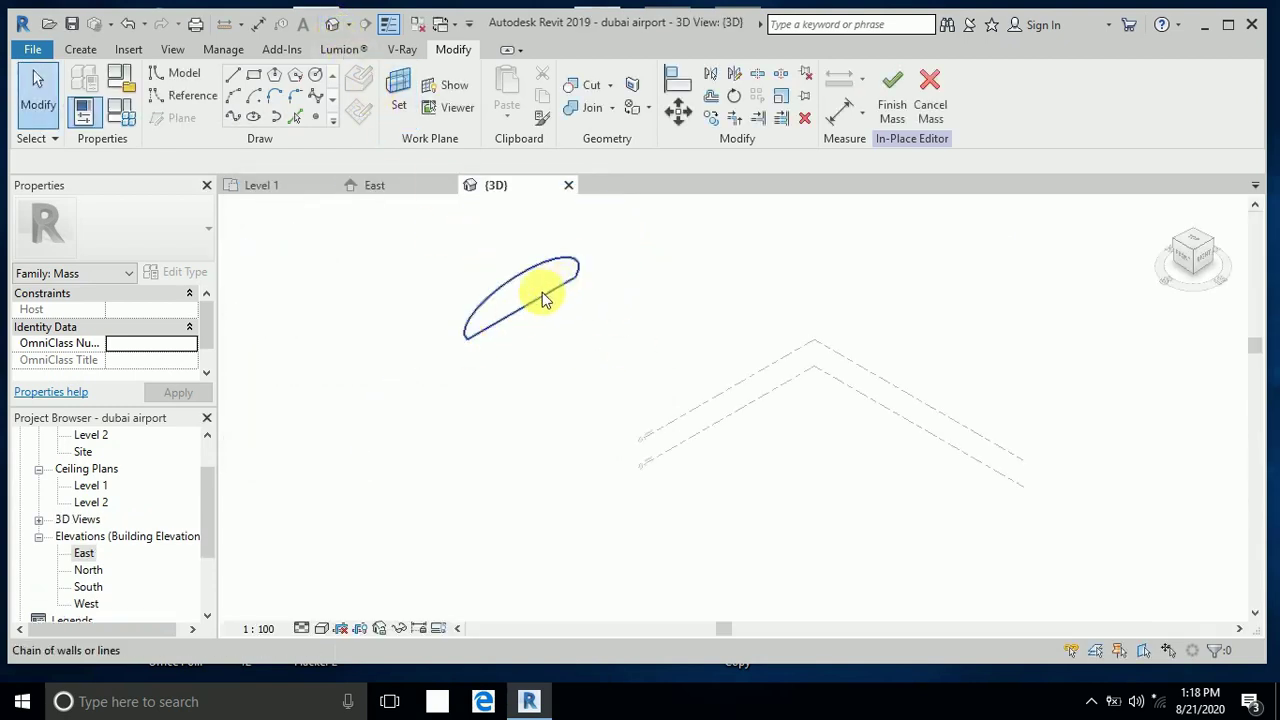
shift+middle_drag(563, 271, 527, 317)
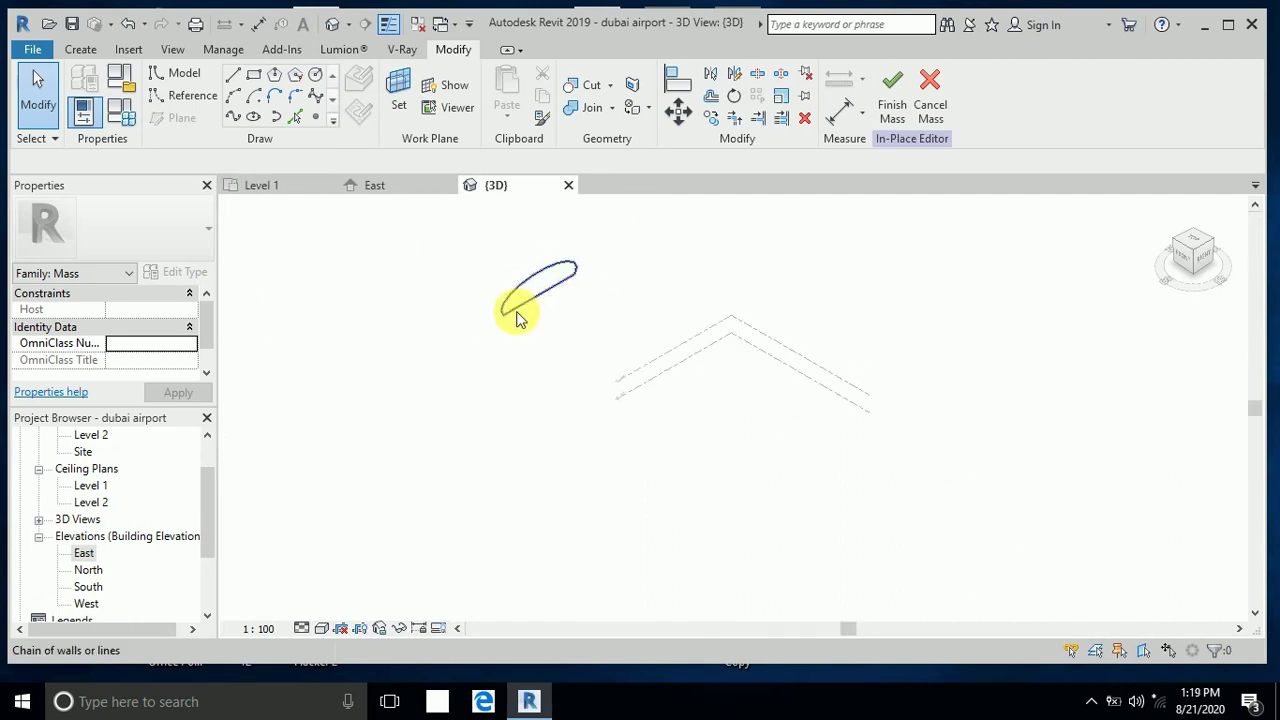
scroll(517, 318, down, 5)
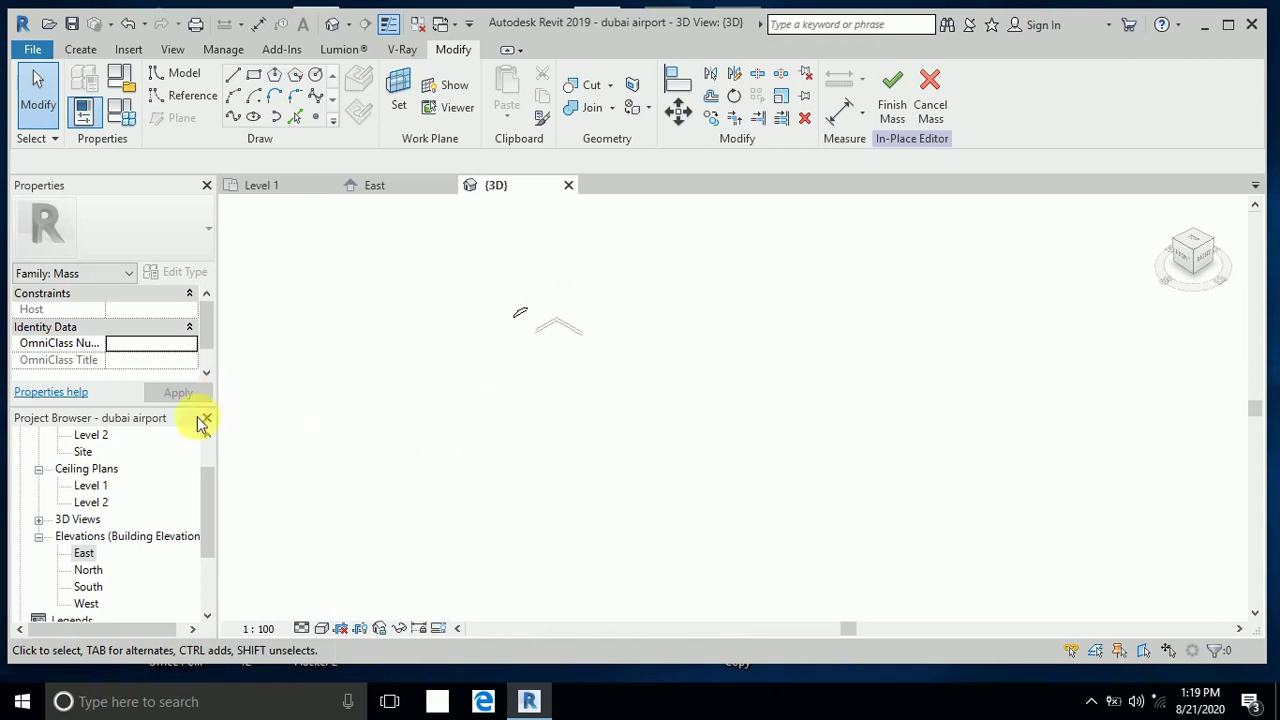
scroll(100, 497, up, 1)
Step: Open the Level 1 floor plan, zoom to the reference planes and clear selections
double_click(90, 469)
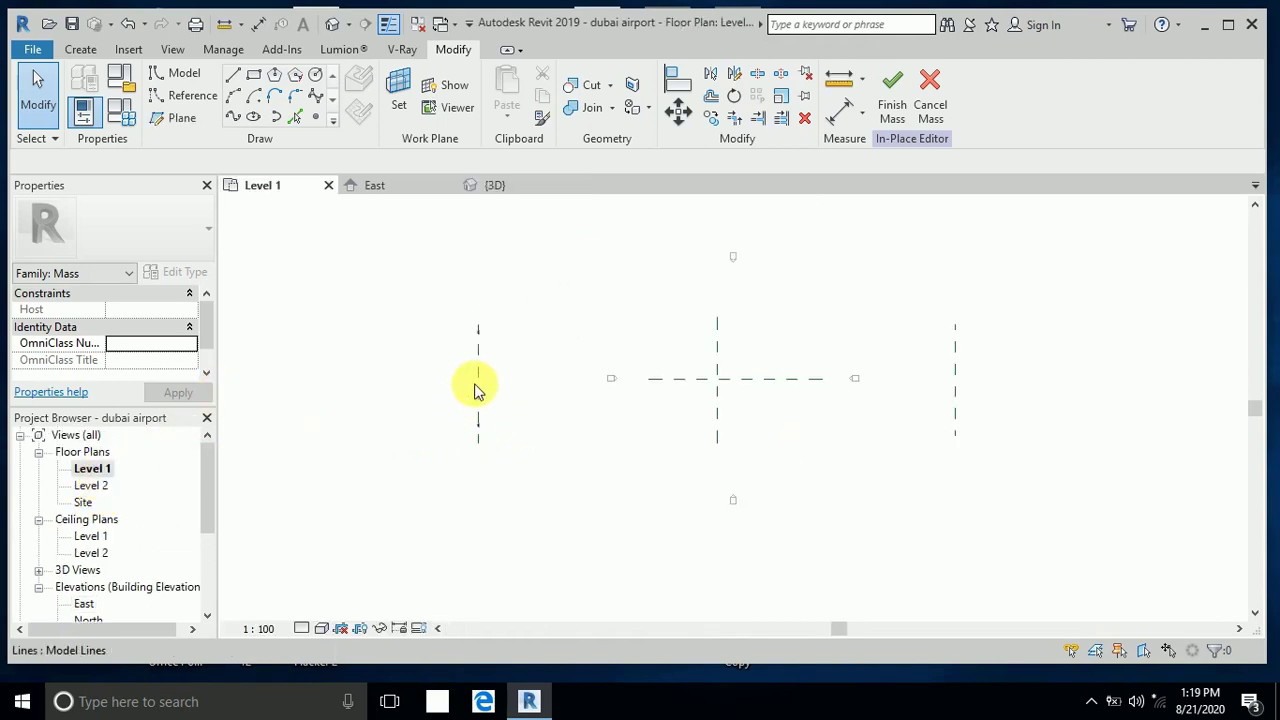
scroll(480, 338, up, 2)
scroll(480, 338, up, 1)
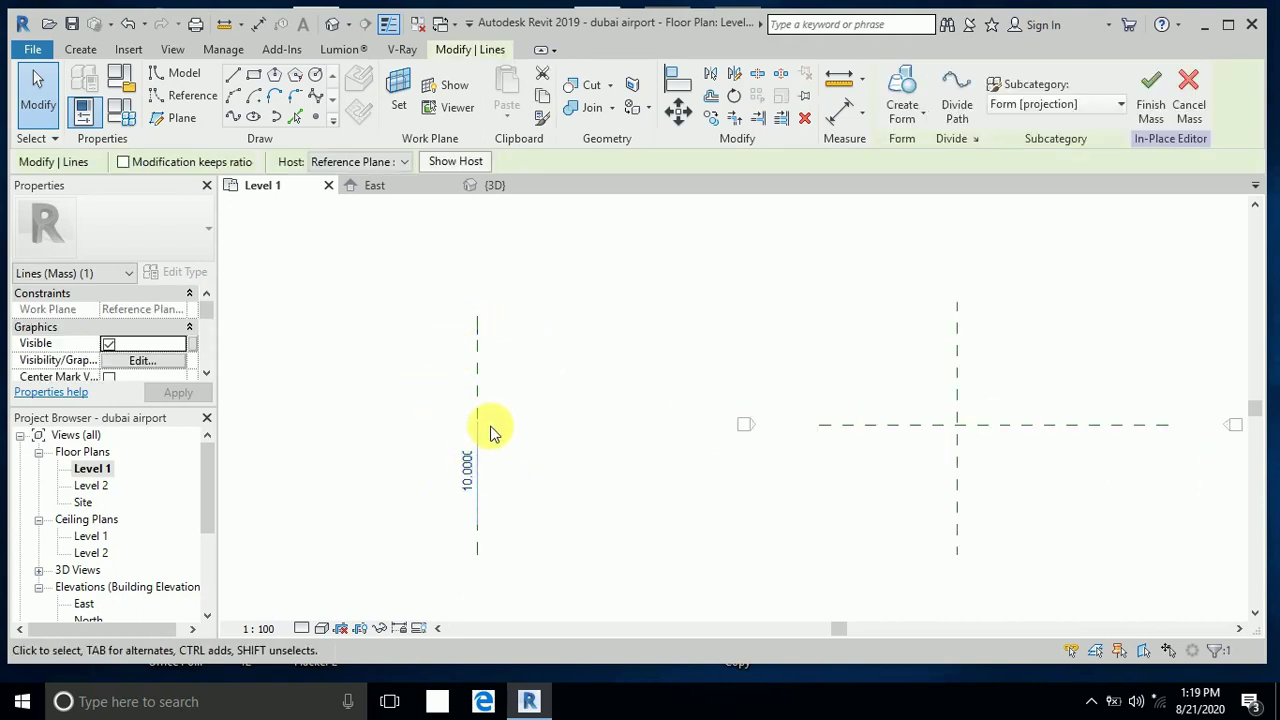
scroll(491, 431, down, 2)
key(Escape)
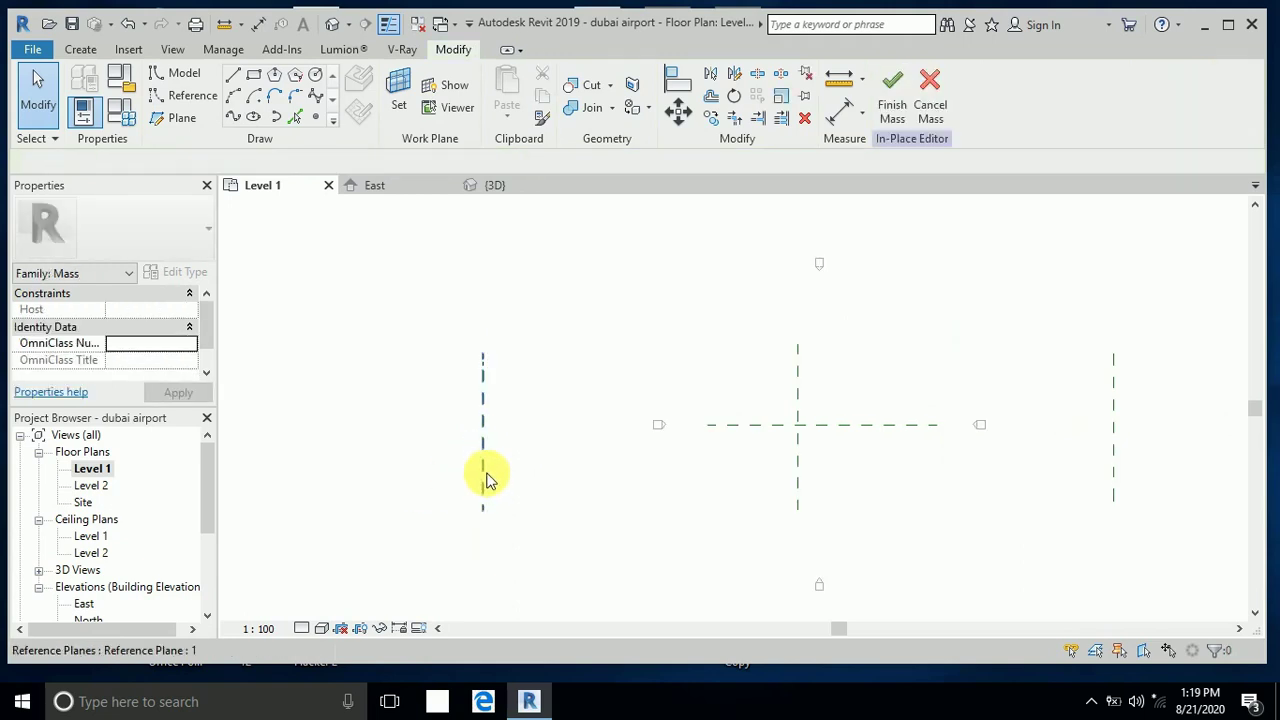
click(518, 477)
key(Escape)
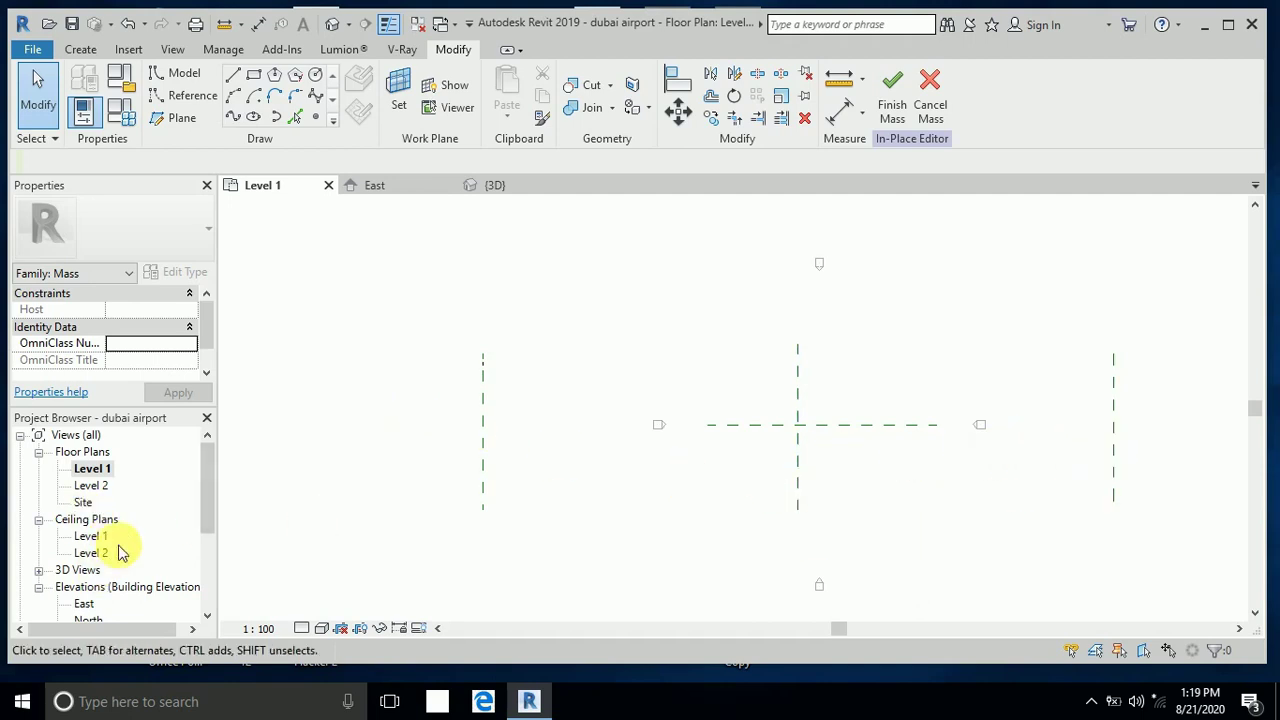
scroll(118, 552, down, 1)
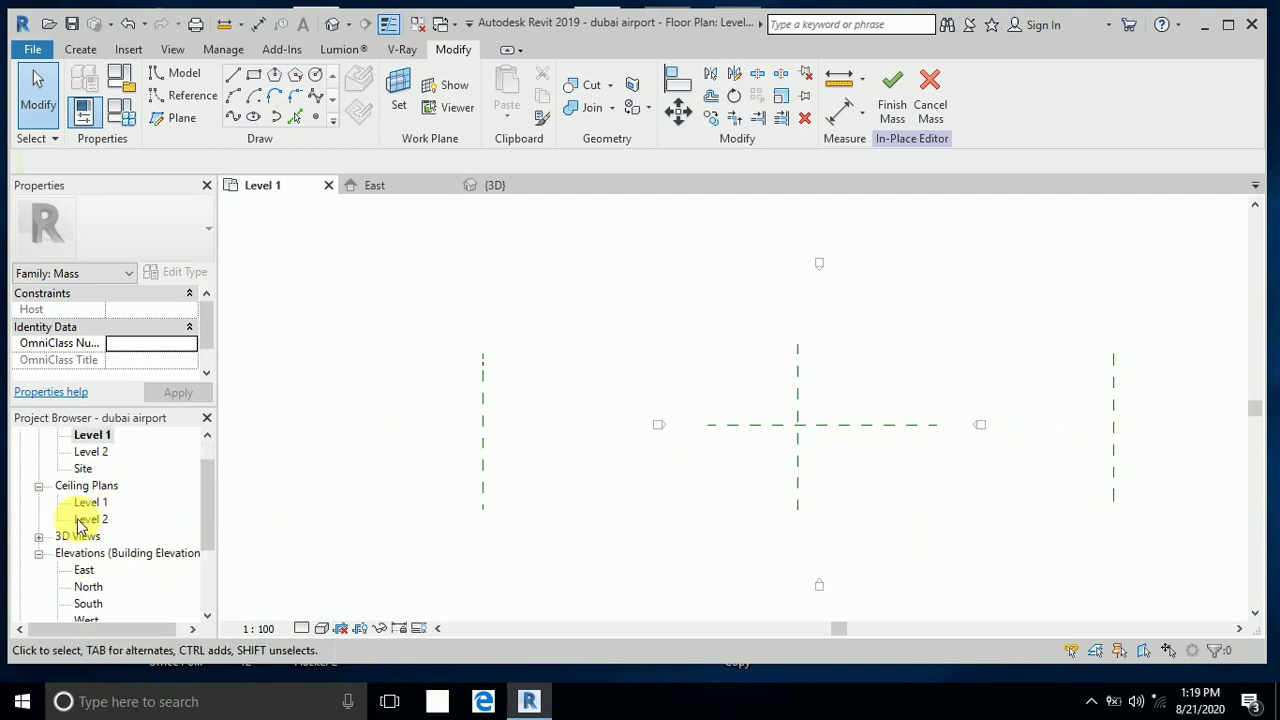
Step: In the East elevation, make Reference Plane : 2 the work plane and place an ellipse centre on Level 1
double_click(84, 571)
click(411, 120)
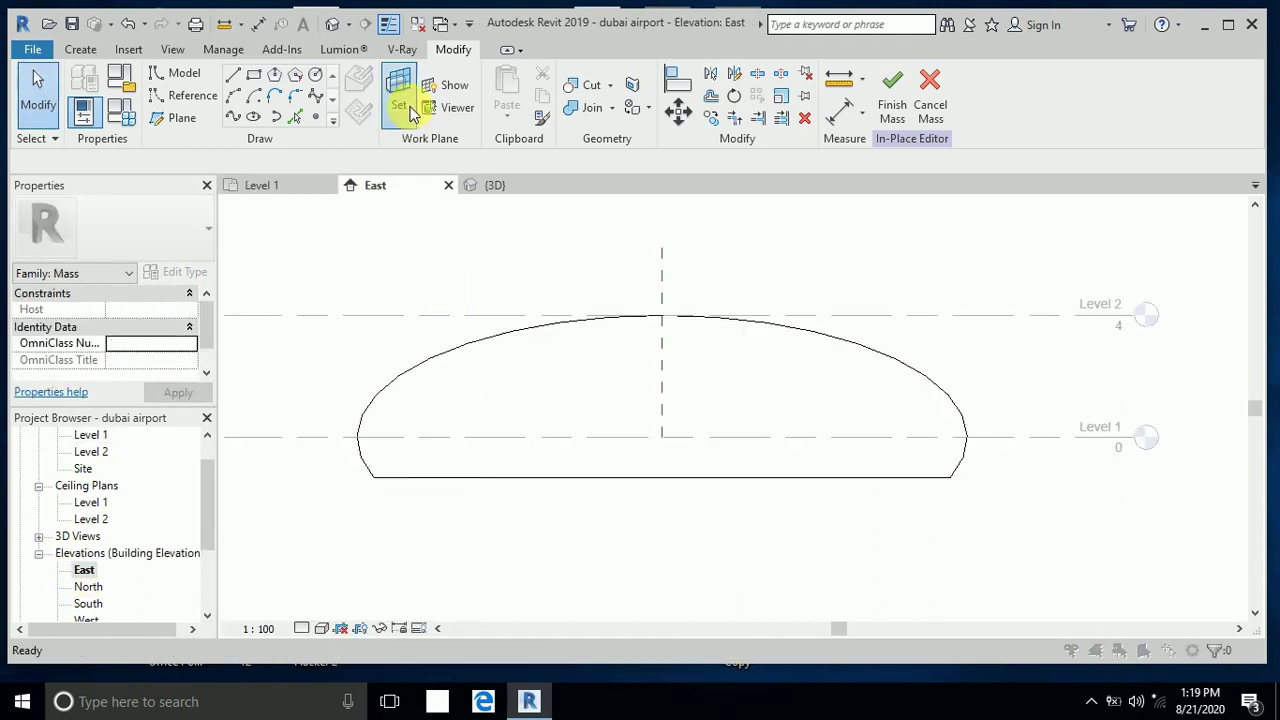
click(570, 336)
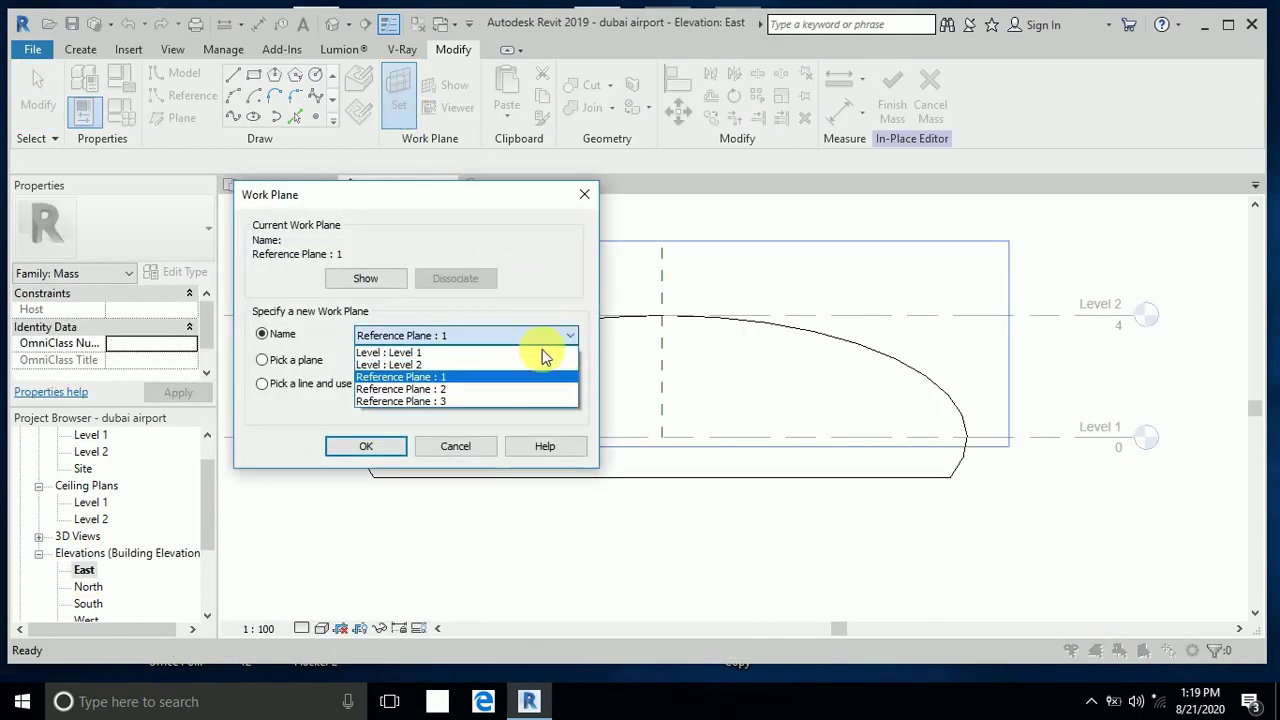
click(515, 390)
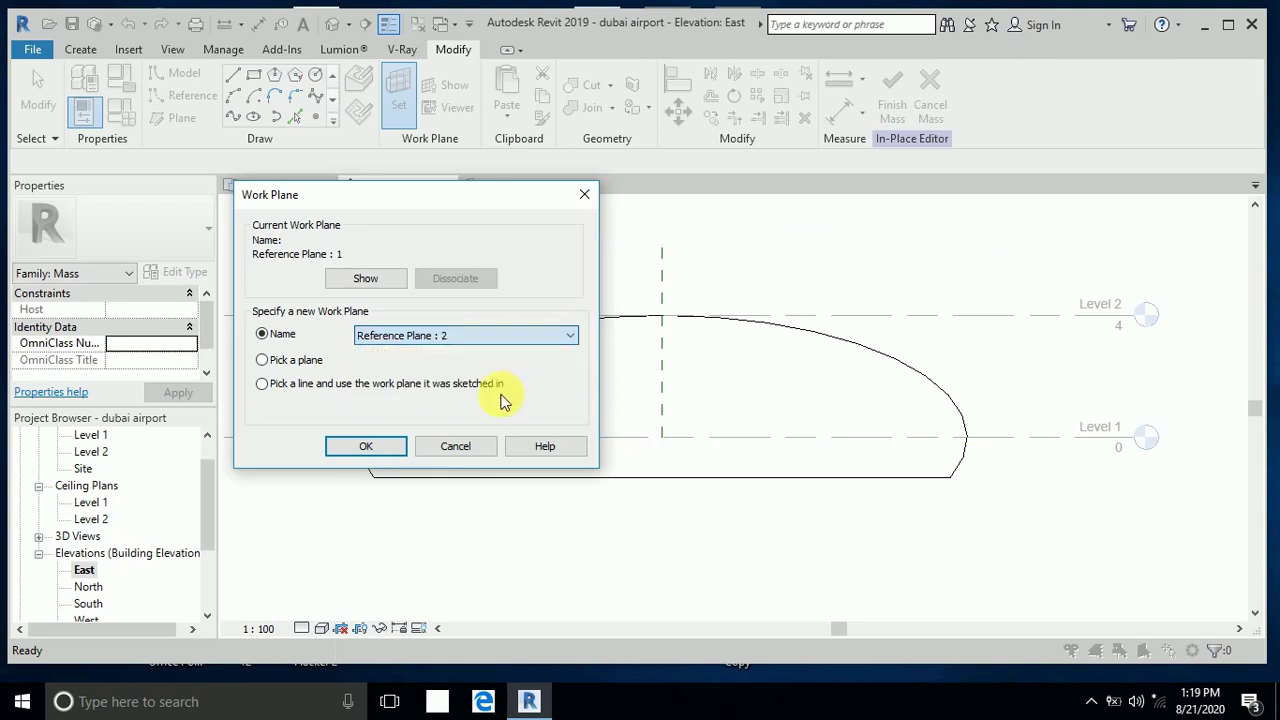
click(366, 446)
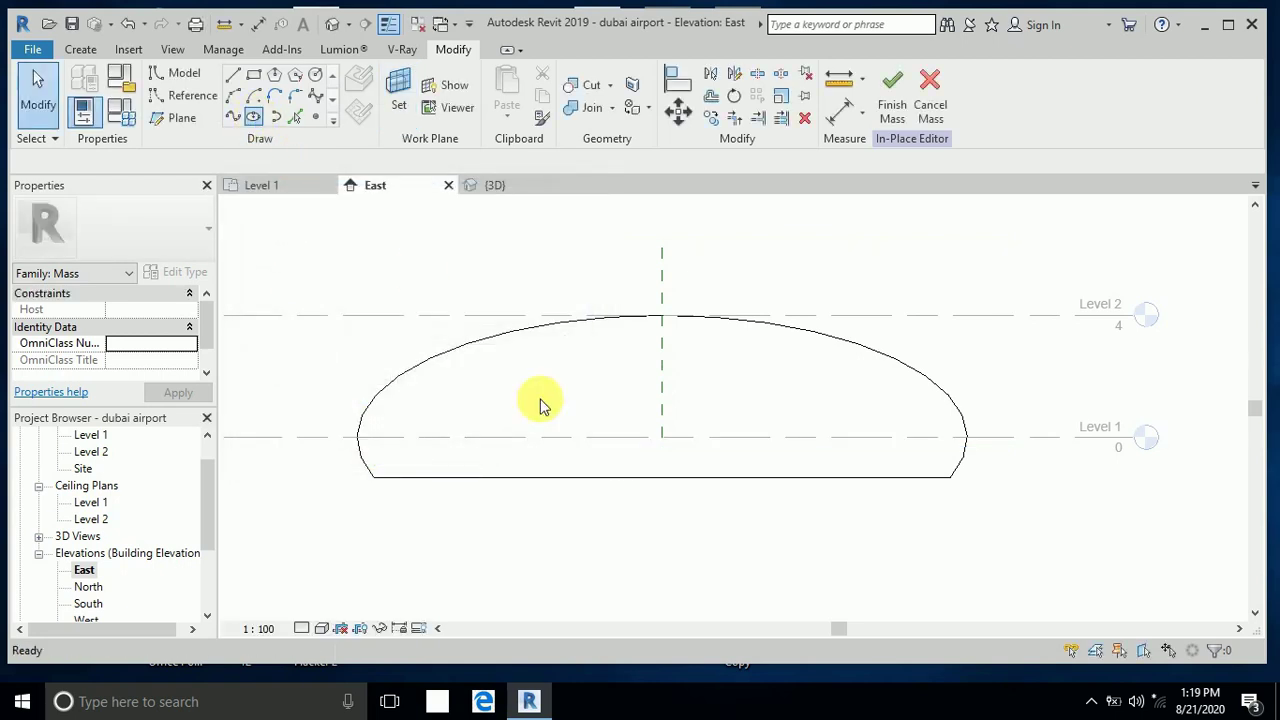
click(661, 437)
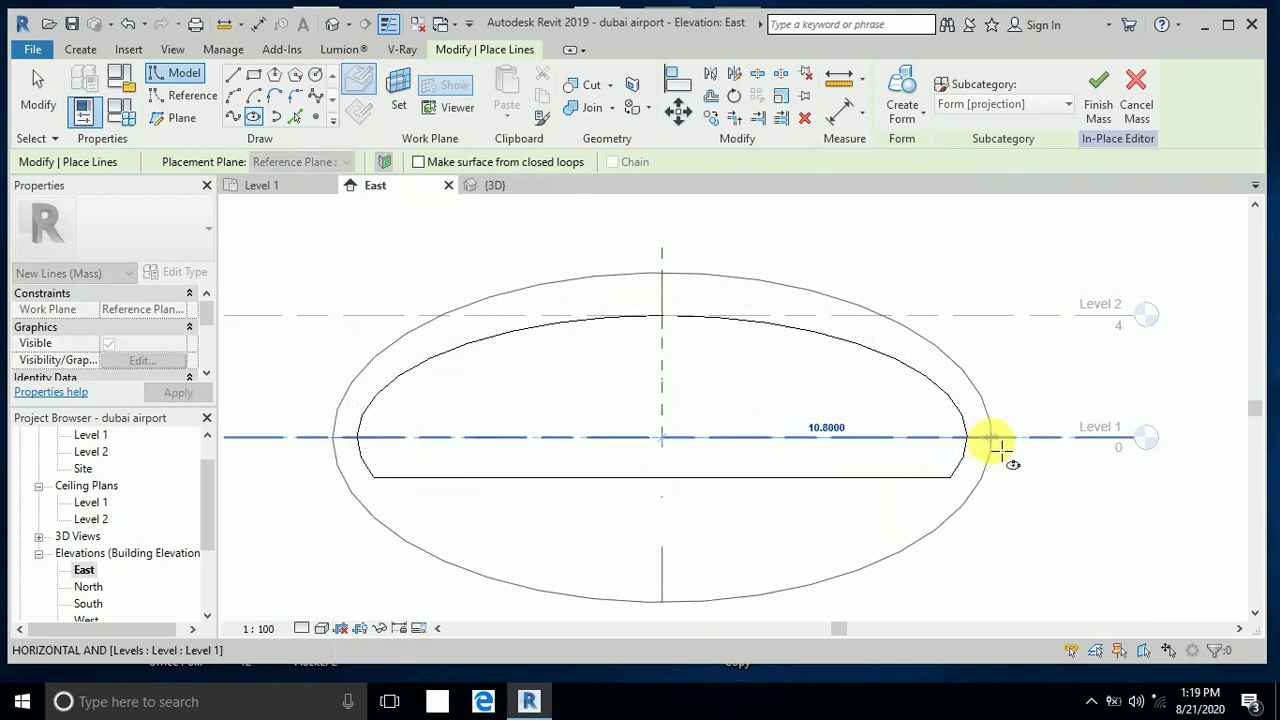
Step: Size the new ellipse to a 10.8 horizontal and 5 vertical radius around the arch
scroll(1000, 447, up, 2)
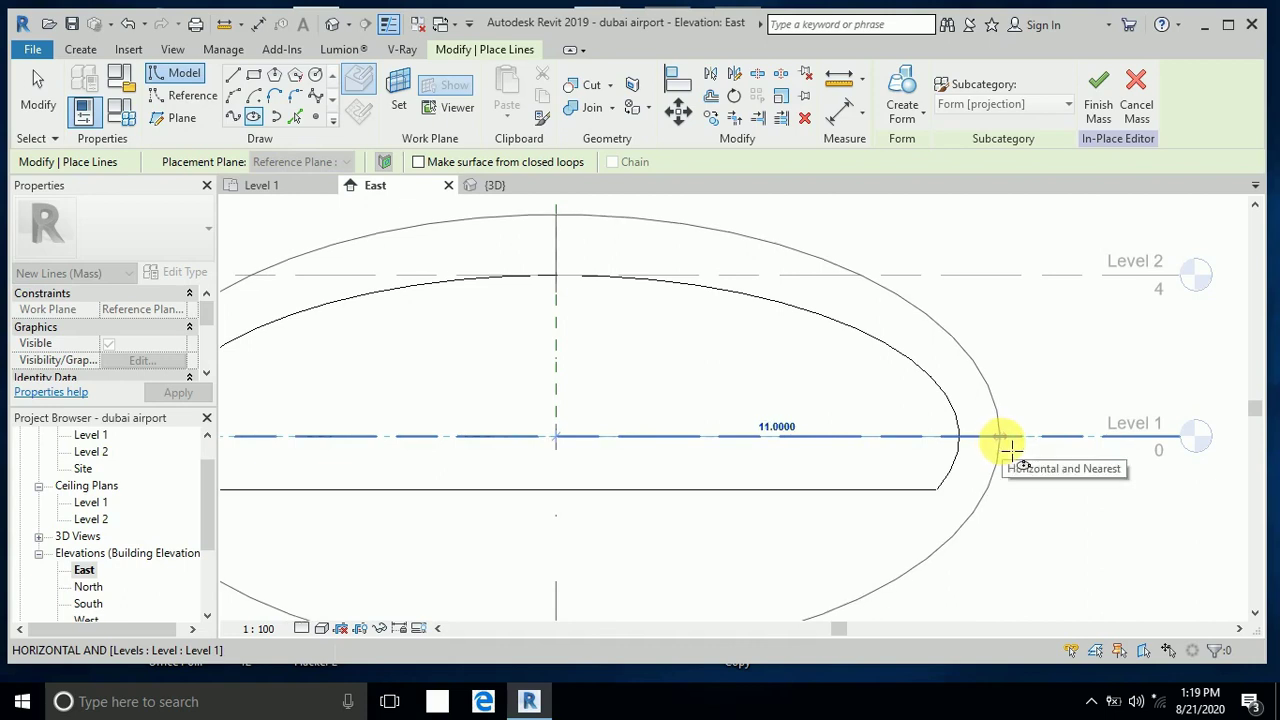
click(1003, 440)
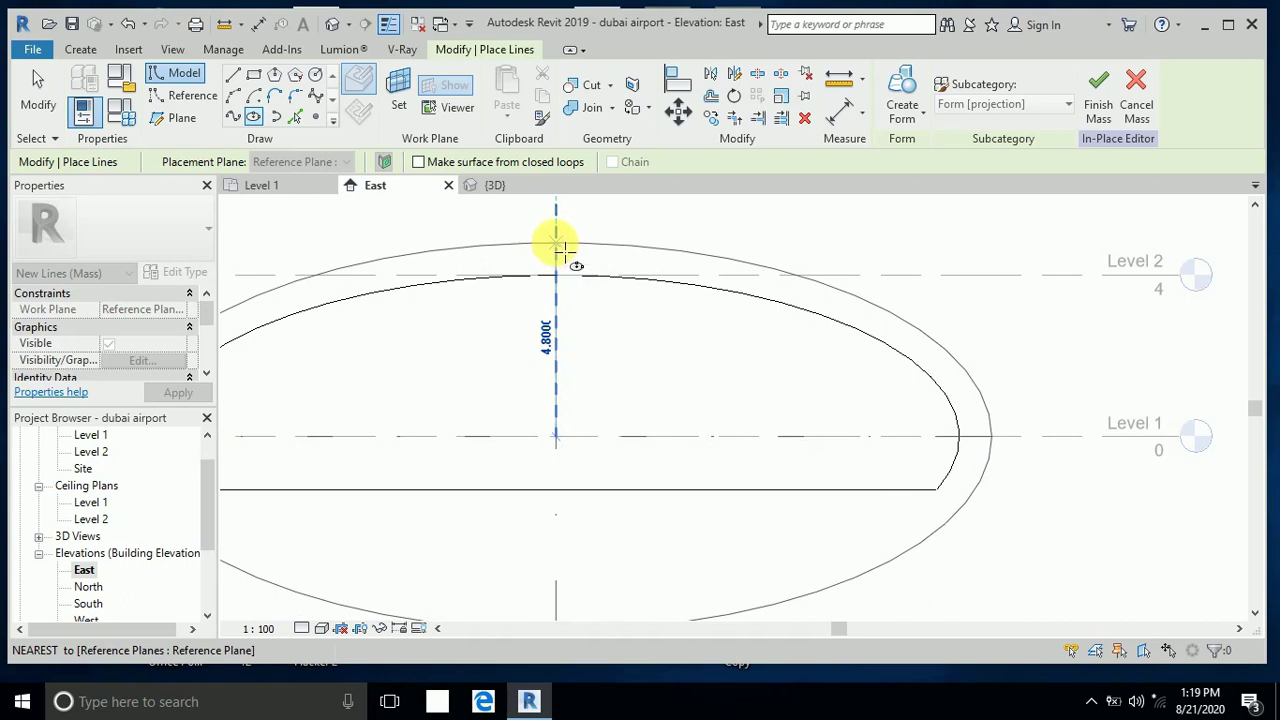
click(566, 246)
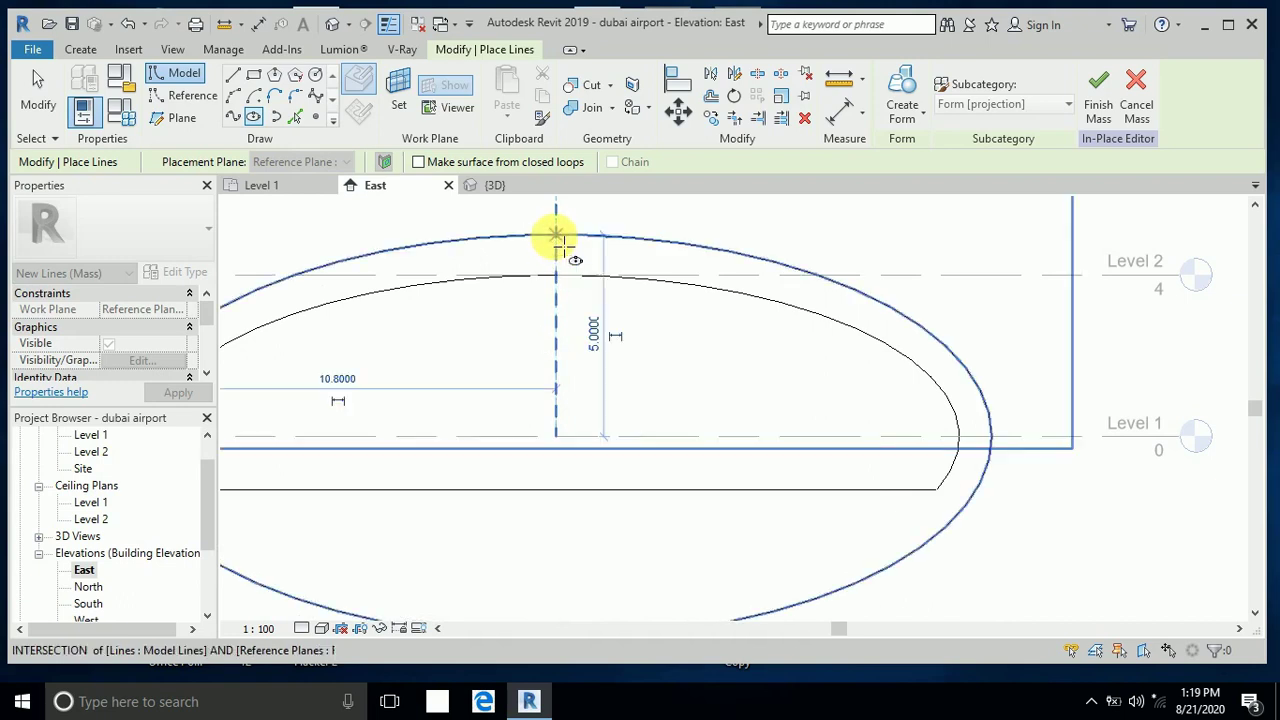
scroll(686, 328, down, 2)
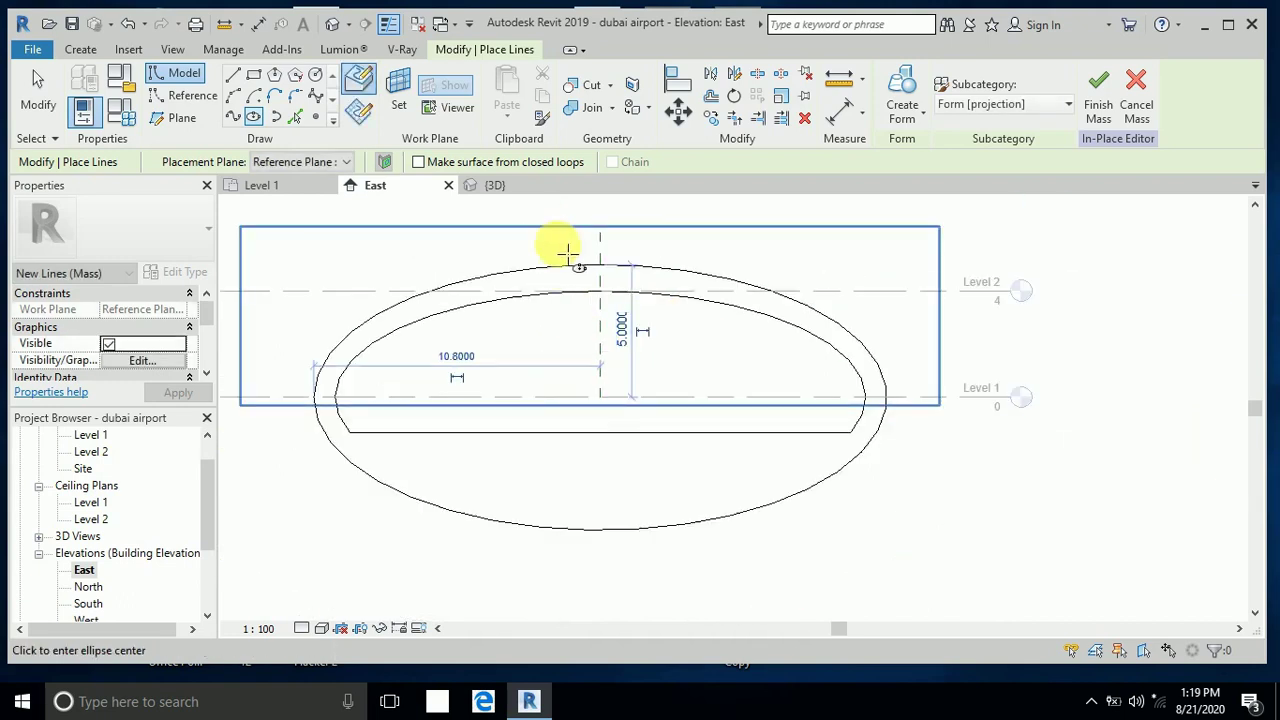
click(38, 92)
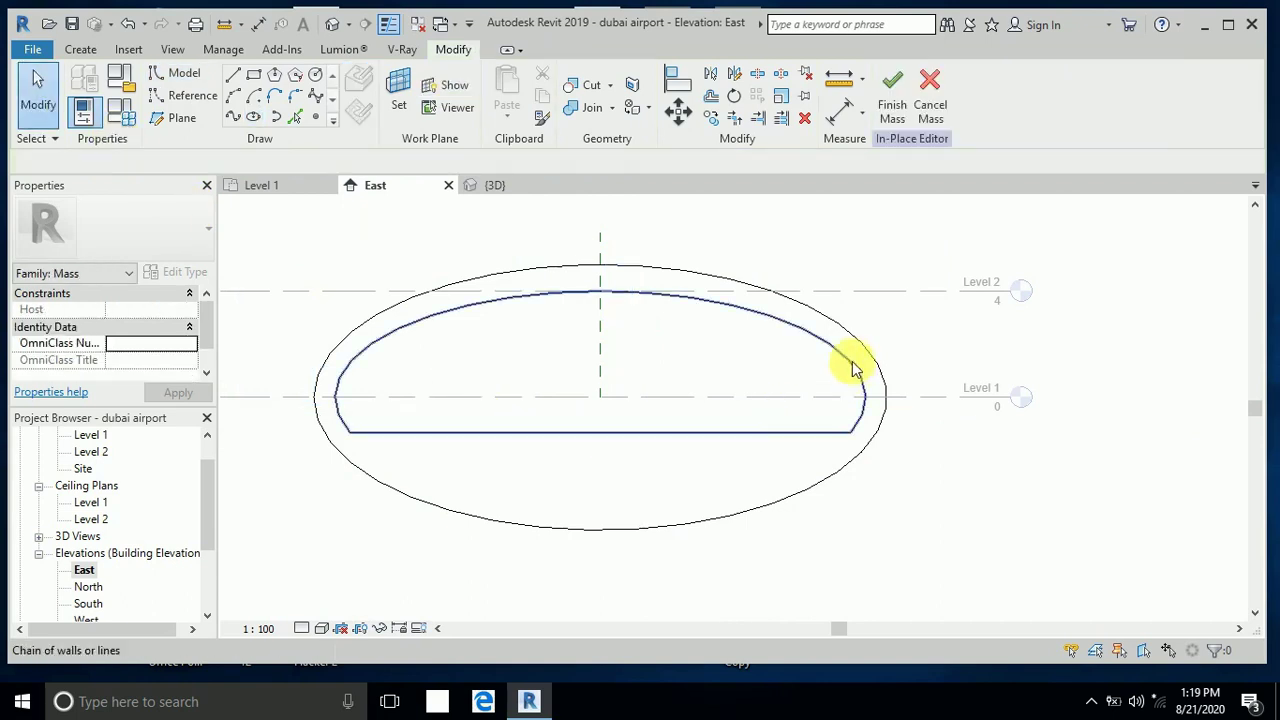
Step: Start a straight base line at the ellipse's base corner, then exit line drawing
click(233, 76)
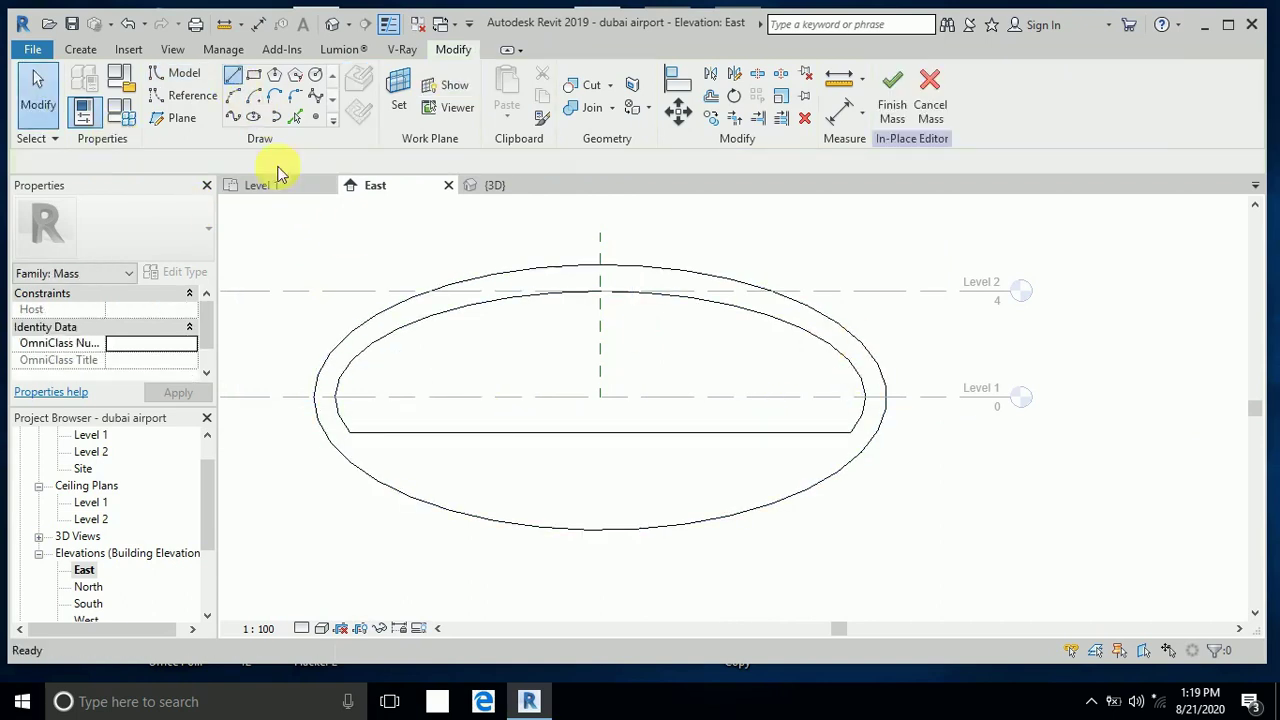
click(325, 437)
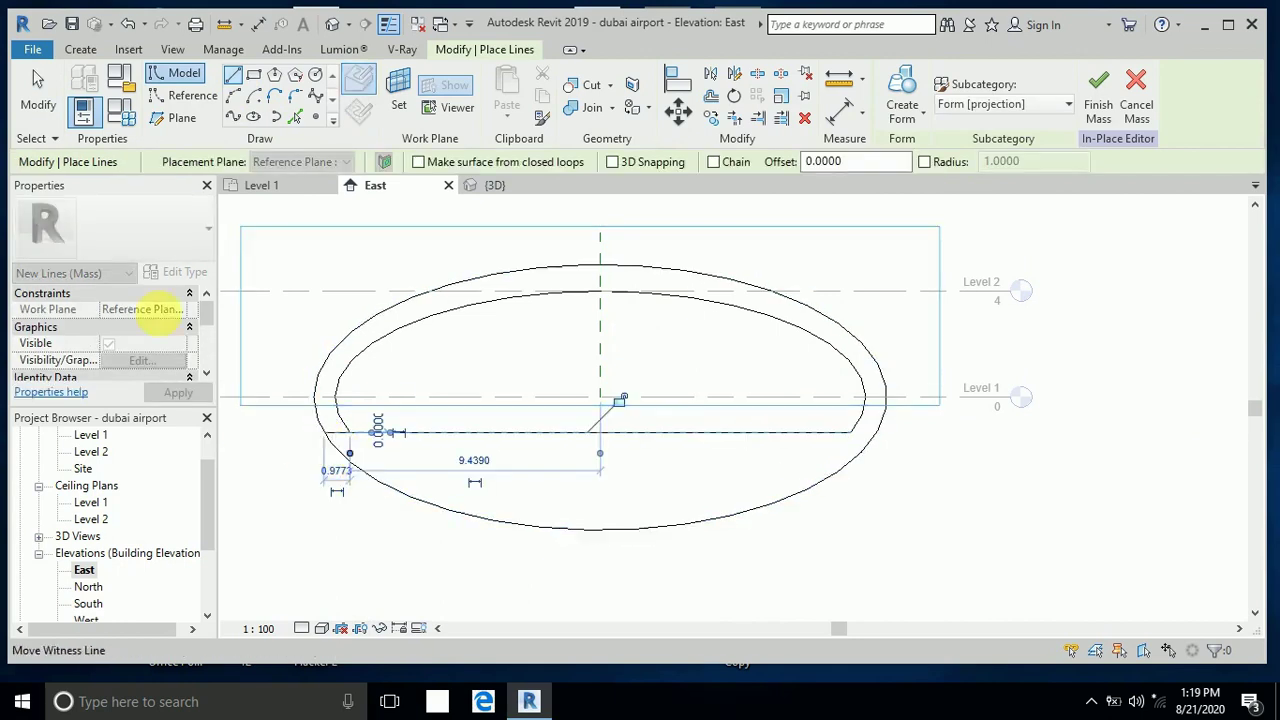
click(37, 95)
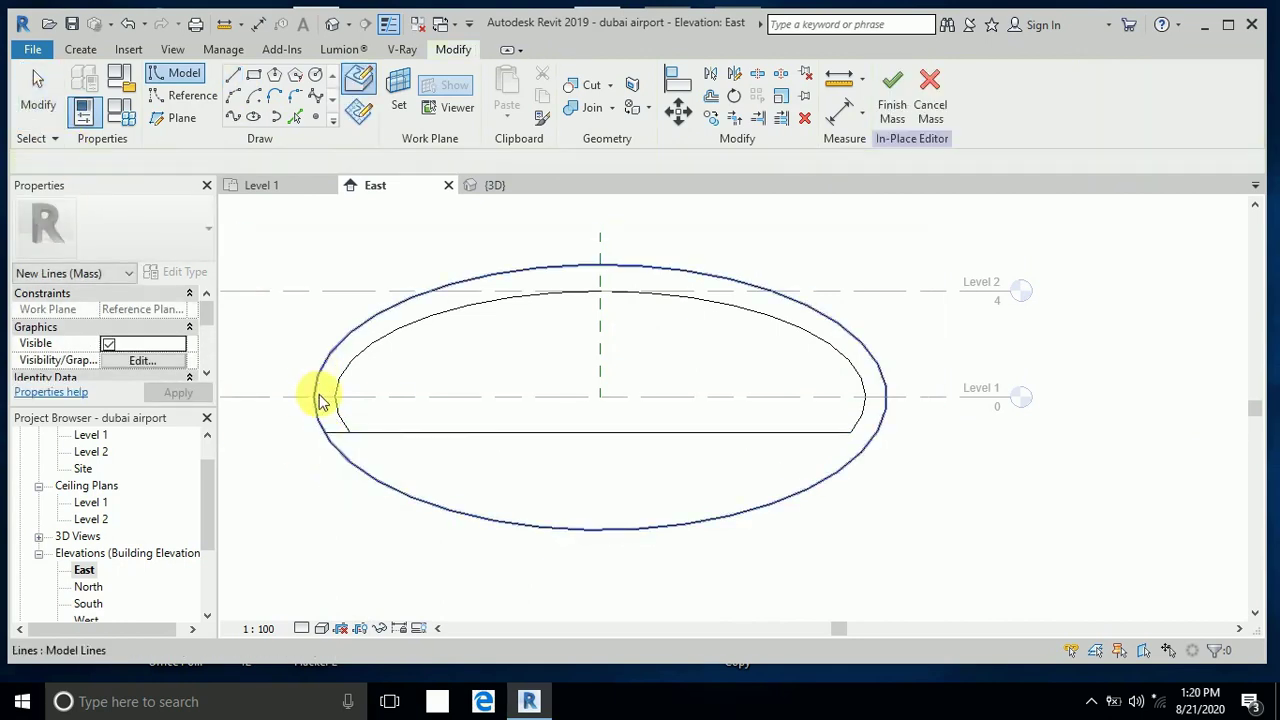
Step: Extend the base line to the outer ellipse and split the ellipse at both ends
click(360, 436)
drag(345, 432, 883, 434)
click(871, 471)
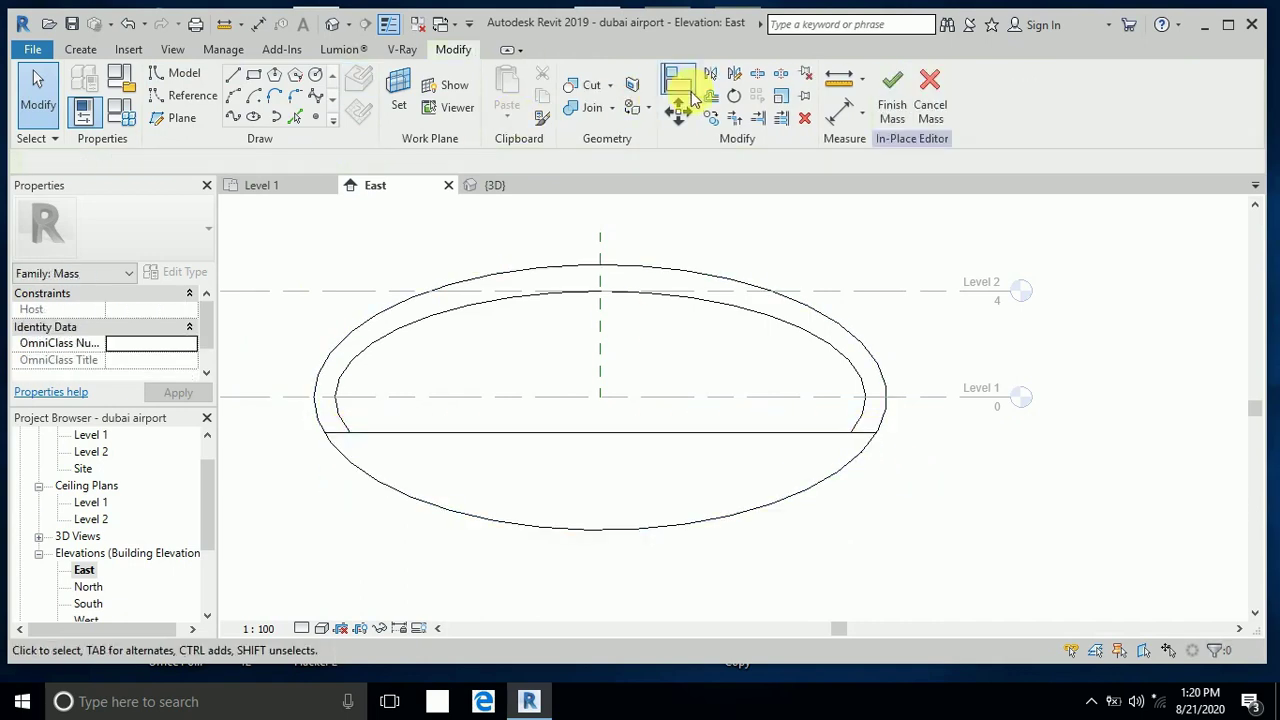
click(760, 77)
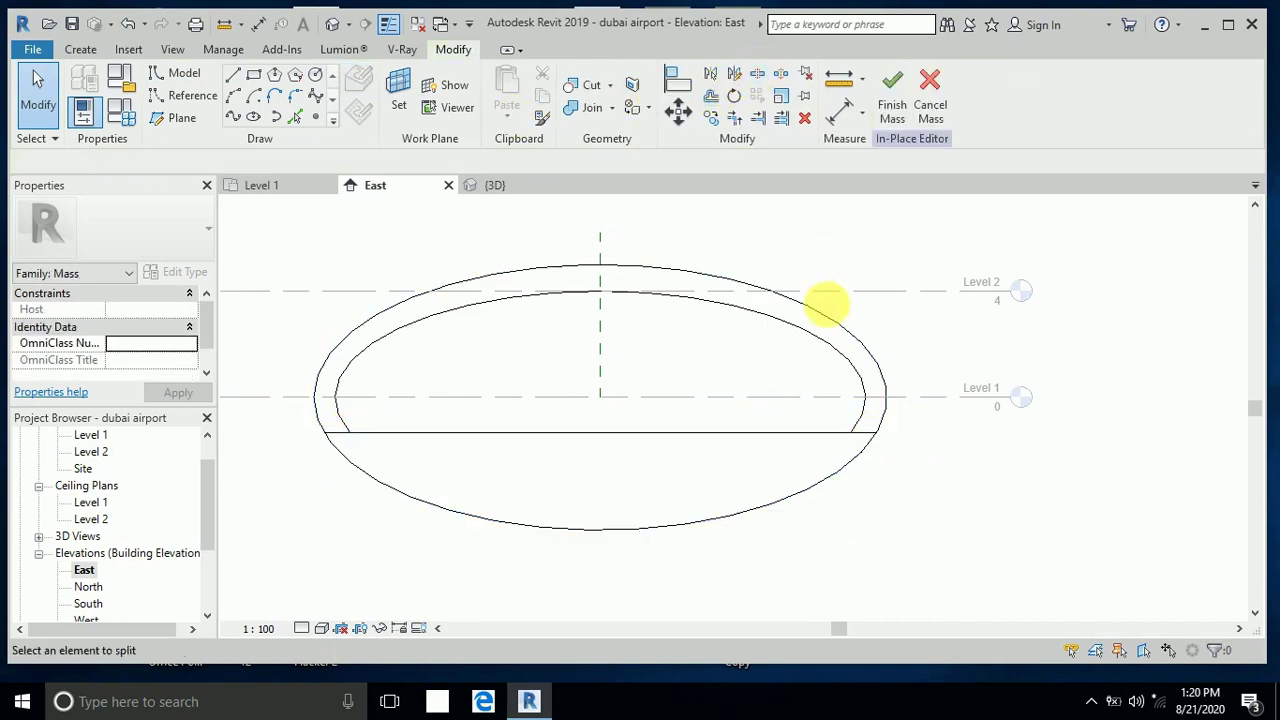
click(872, 440)
click(335, 447)
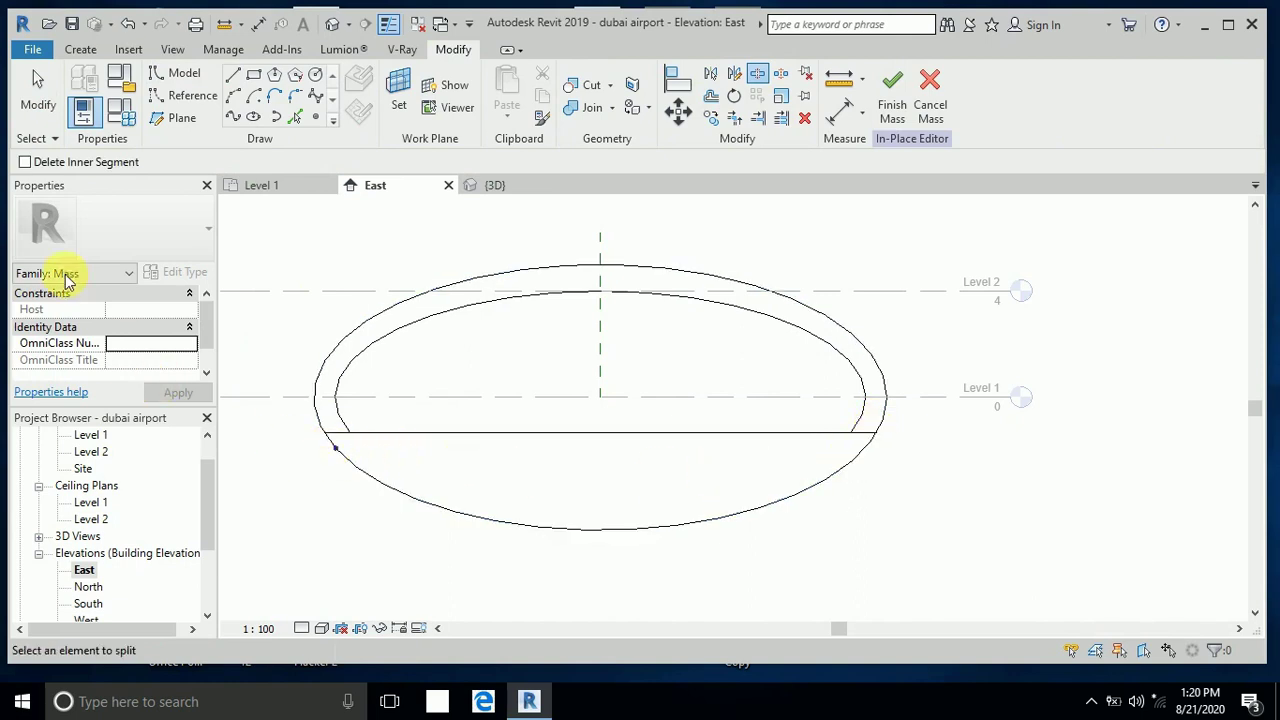
click(36, 108)
Step: Trim the outer ellipse to the base line on both the right and left sides
click(735, 118)
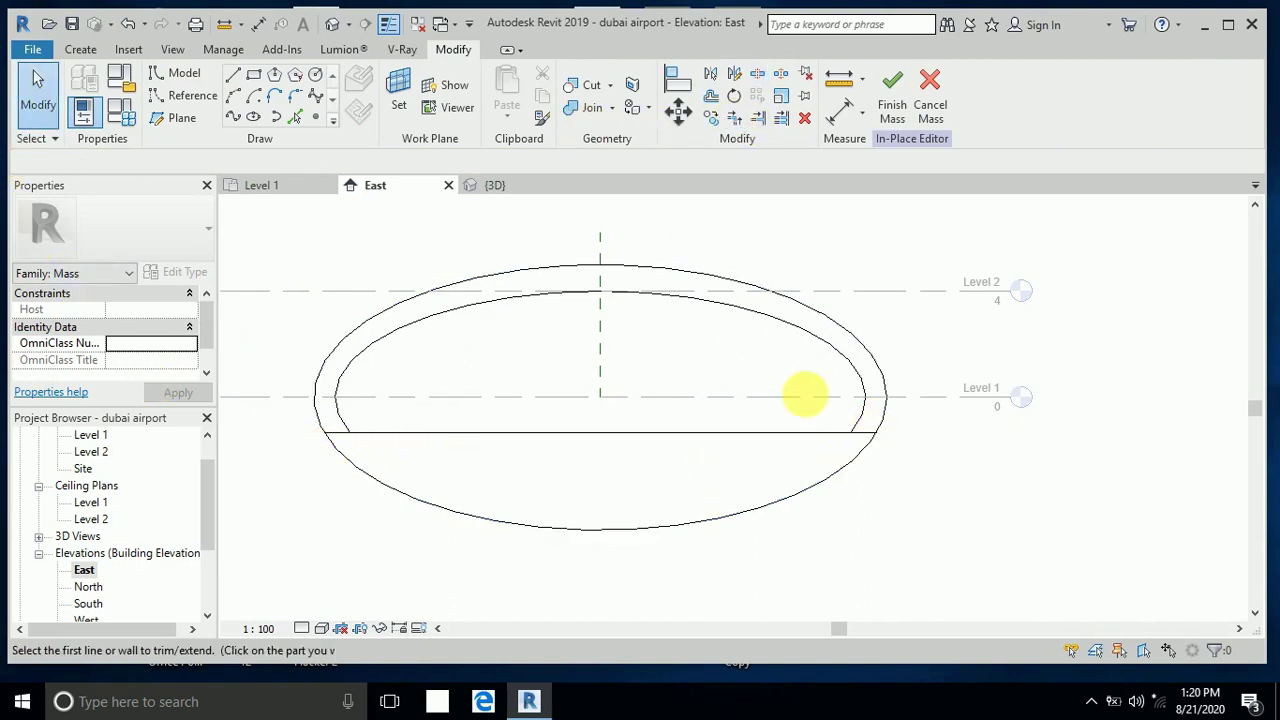
click(843, 433)
click(872, 430)
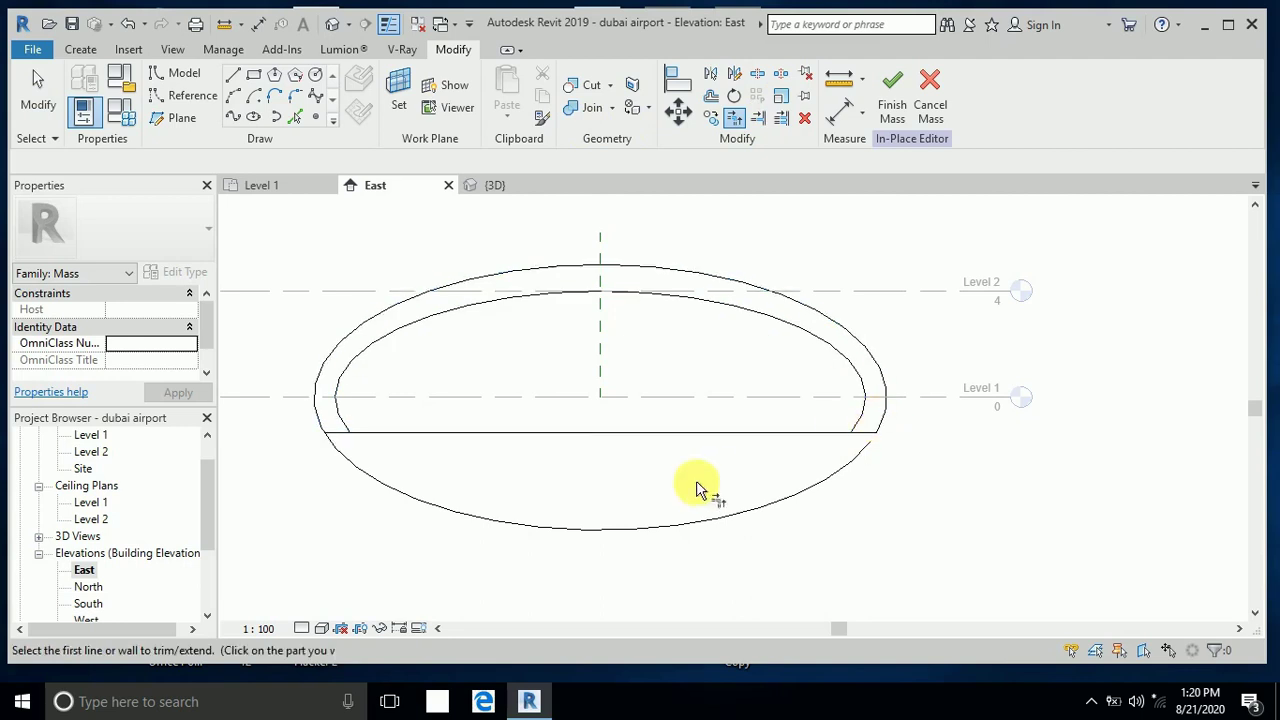
click(362, 434)
click(323, 429)
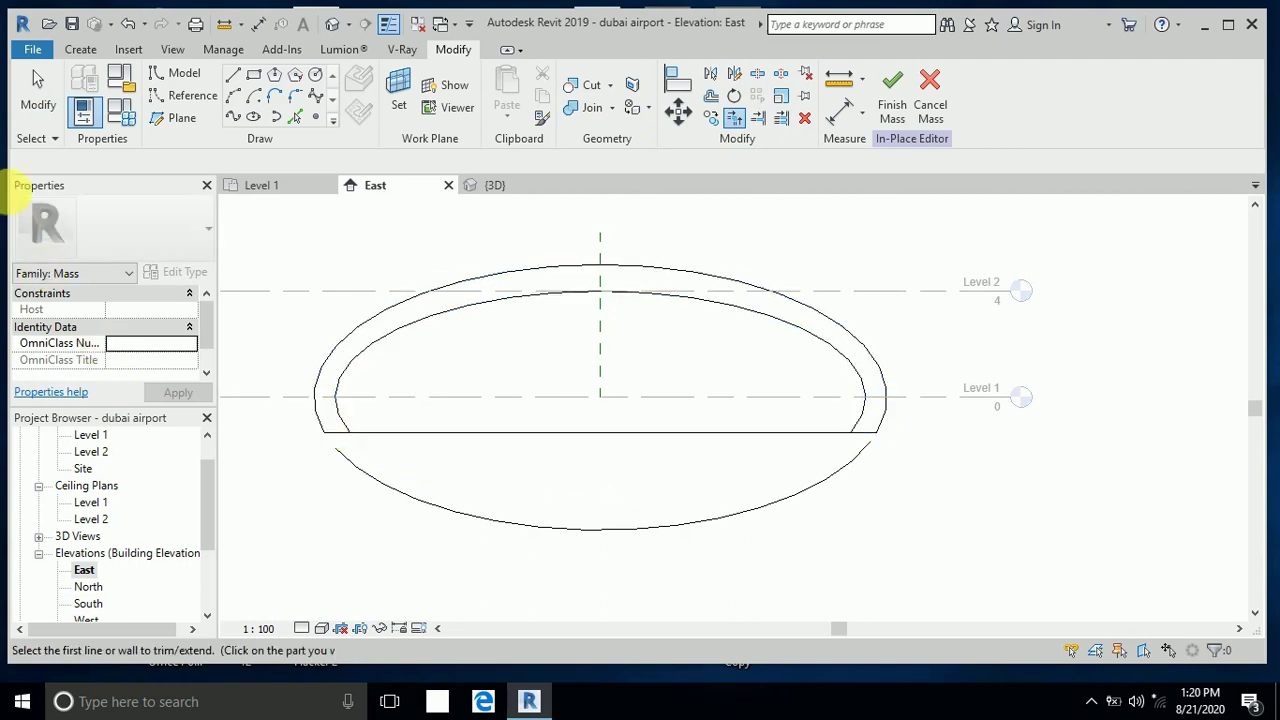
click(37, 88)
Step: Delete the leftover lower arc and switch to the 3D view
click(468, 515)
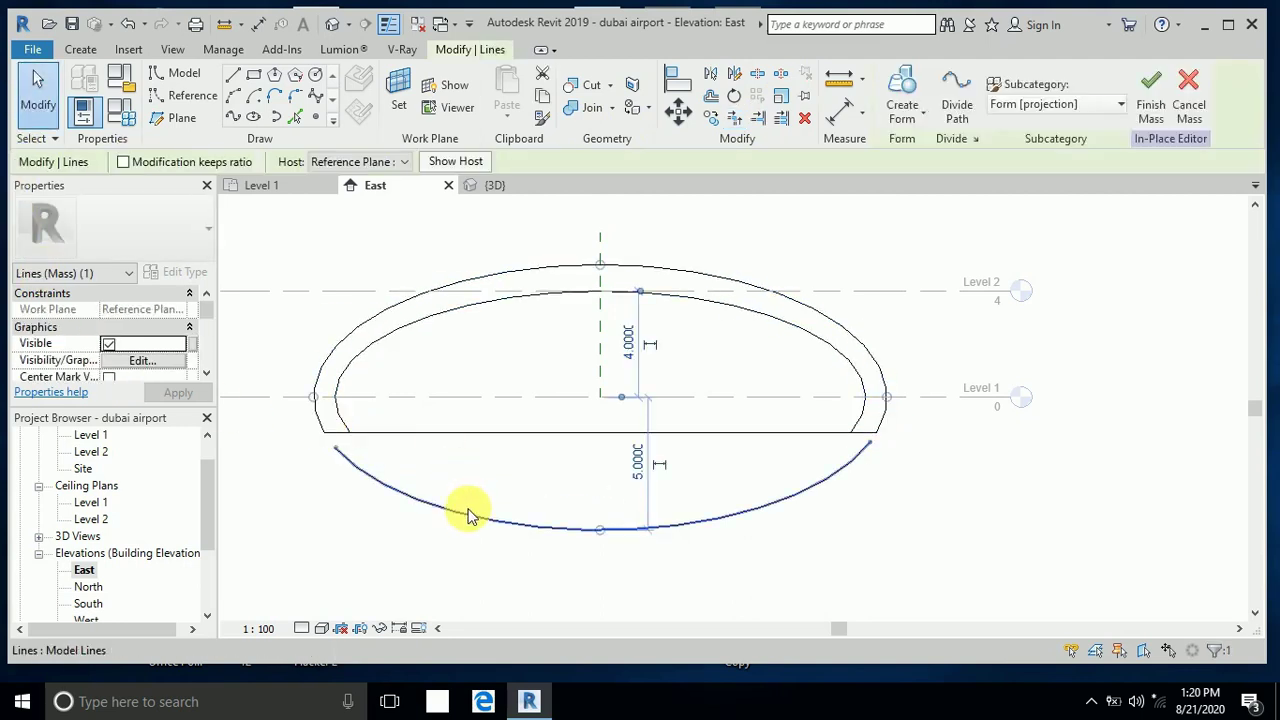
key(Delete)
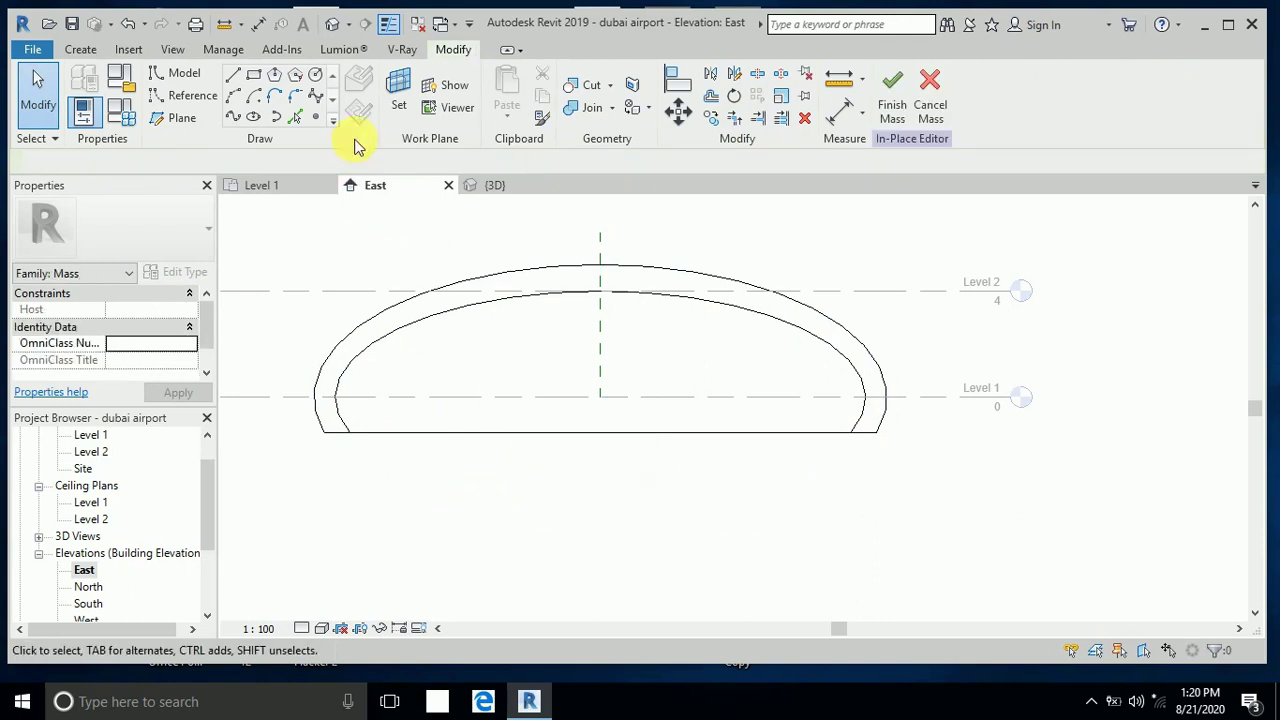
click(332, 24)
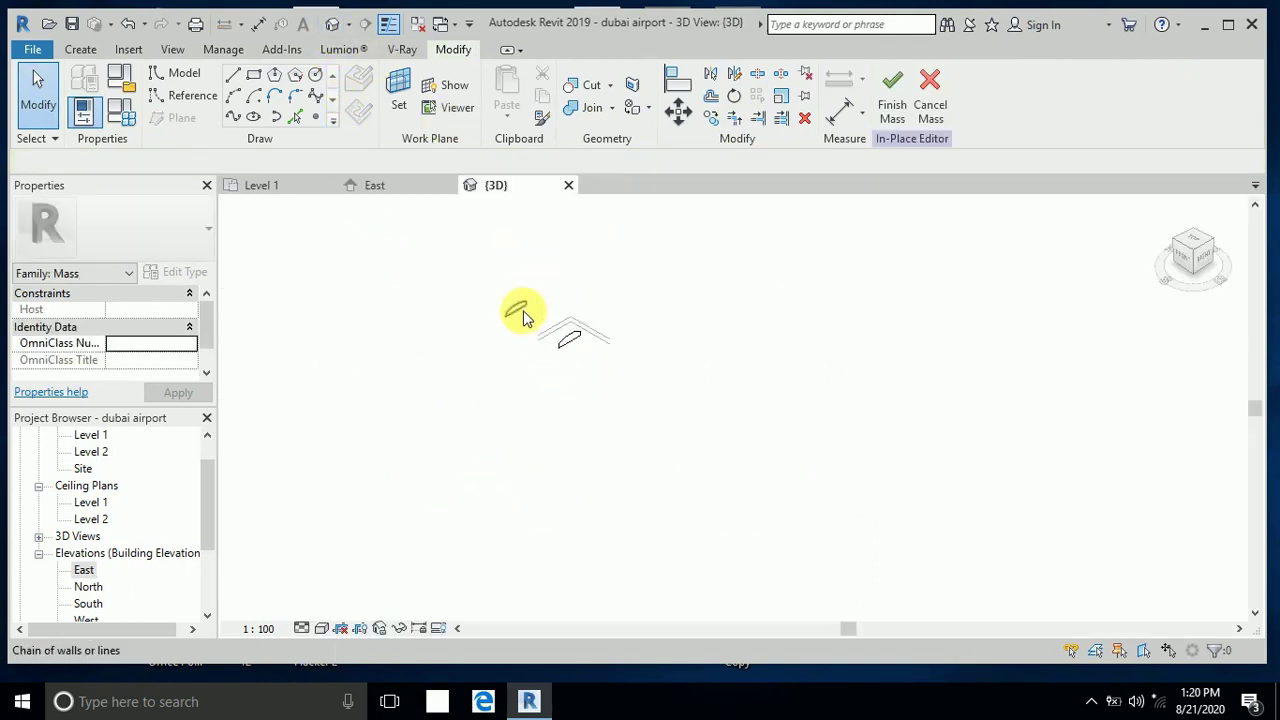
Step: Orbit the 3D view to check both profiles, then return to the East elevation
click(516, 362)
middle_drag(501, 371, 532, 352)
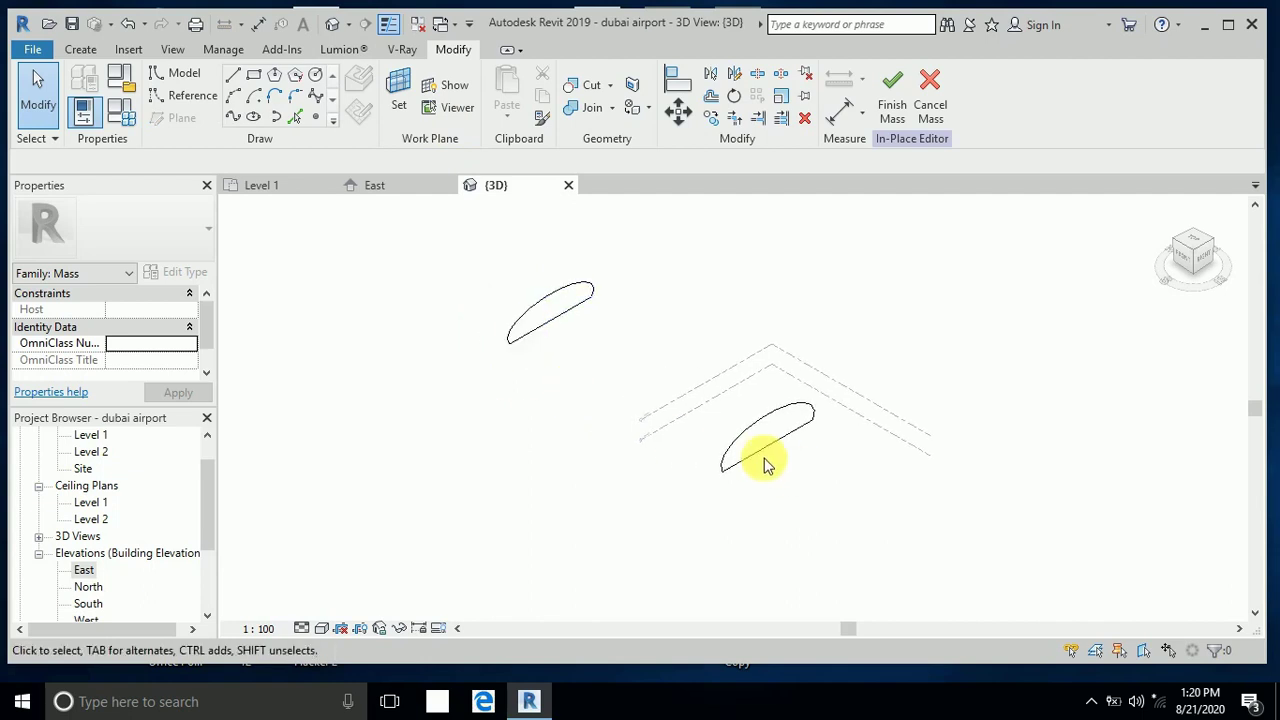
shift+middle_drag(777, 486, 681, 400)
scroll(681, 400, down, 3)
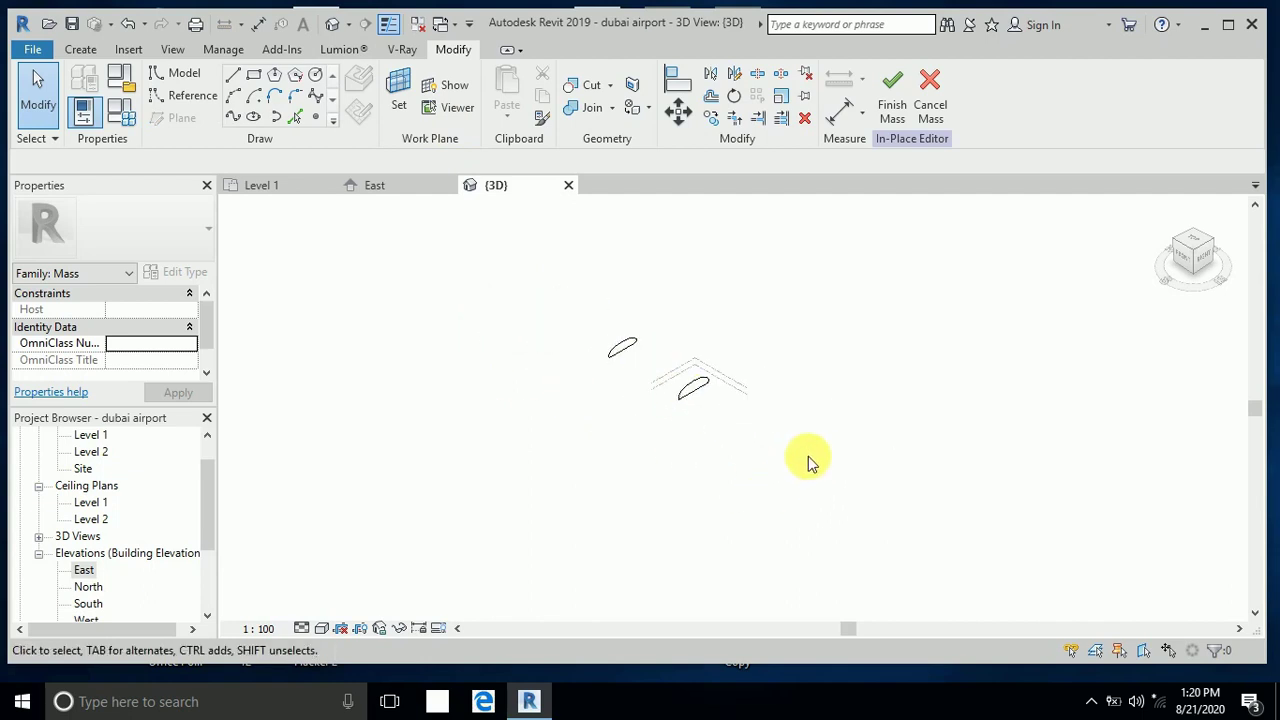
double_click(84, 570)
scroll(448, 516, down, 1)
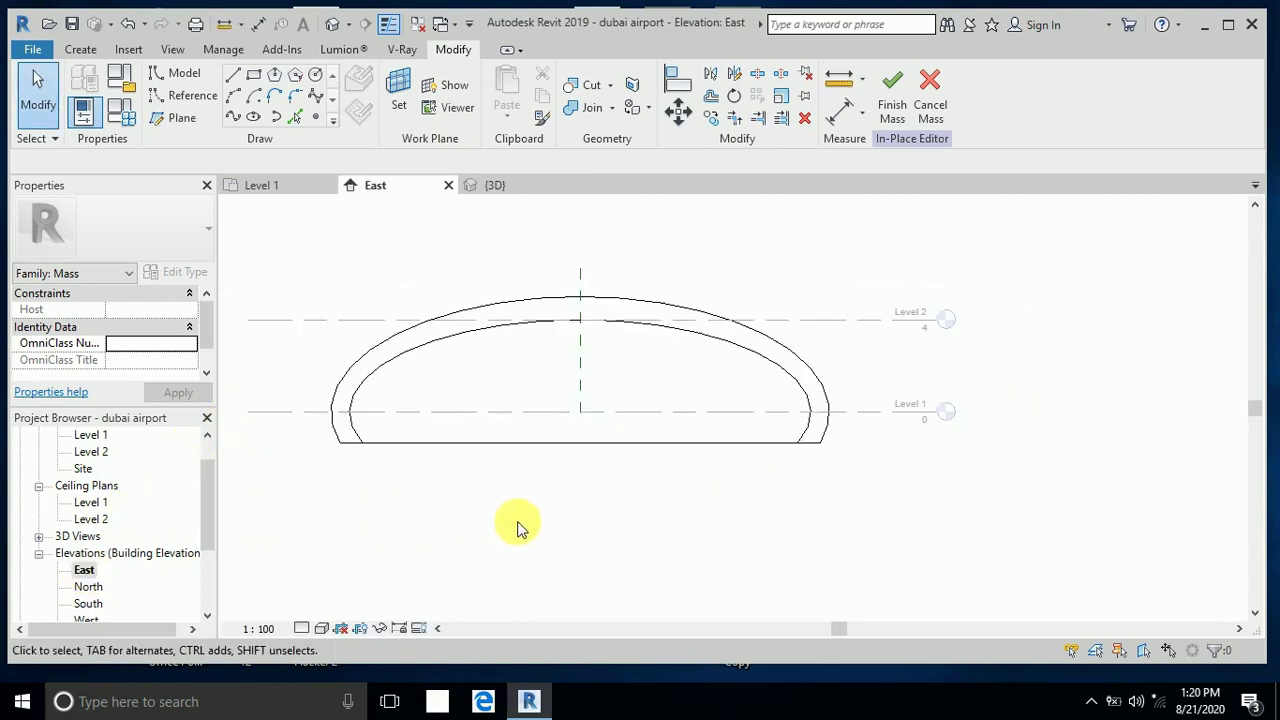
Step: Set Reference Plane : 3 as the current work plane
click(392, 108)
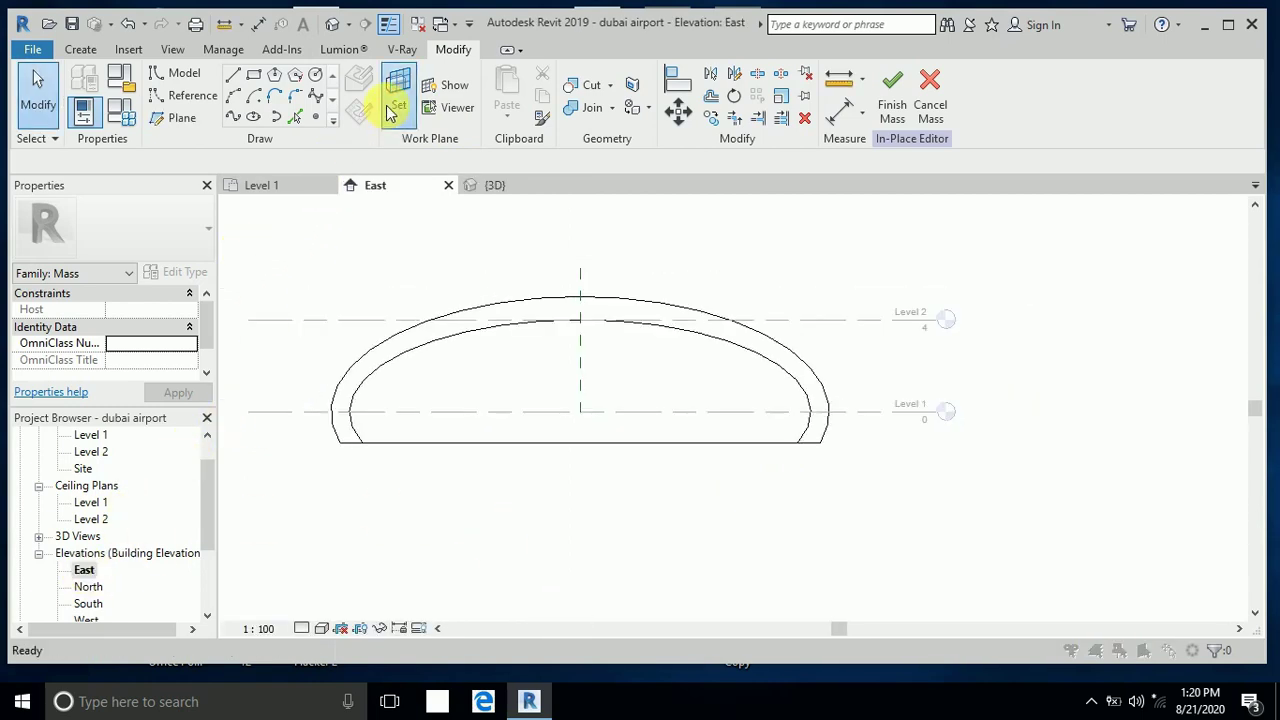
click(568, 336)
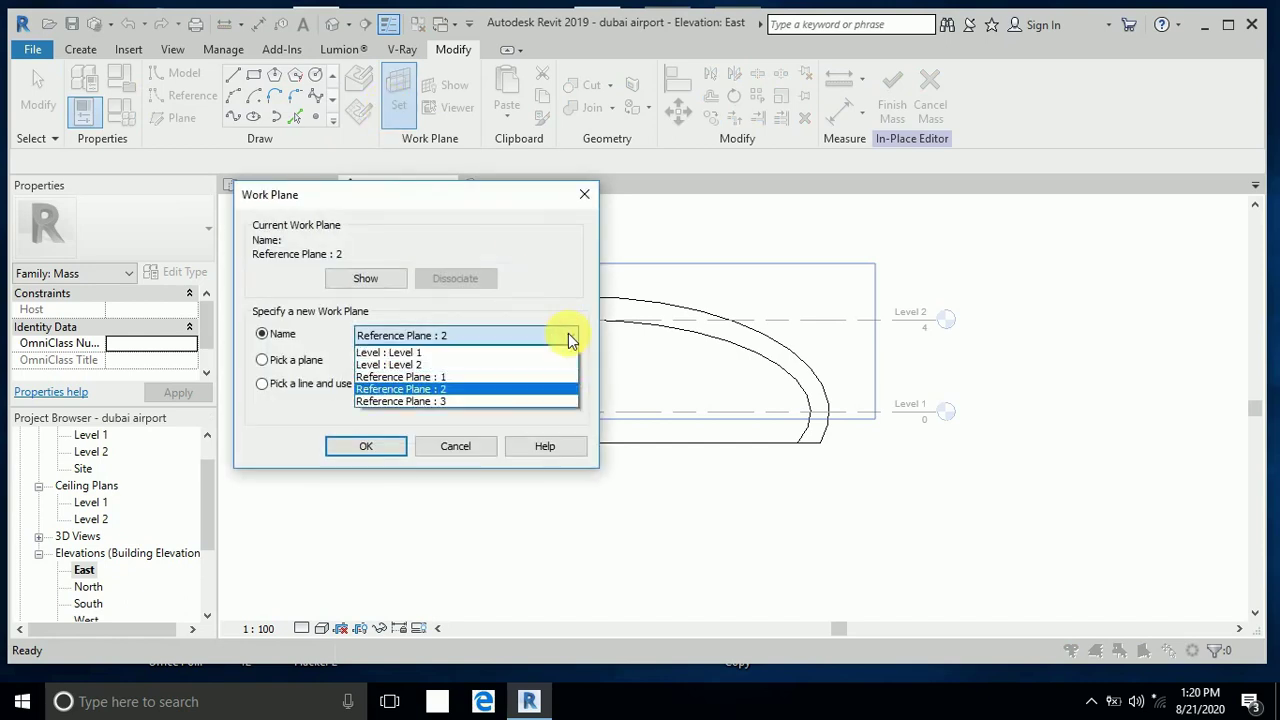
click(510, 401)
click(365, 446)
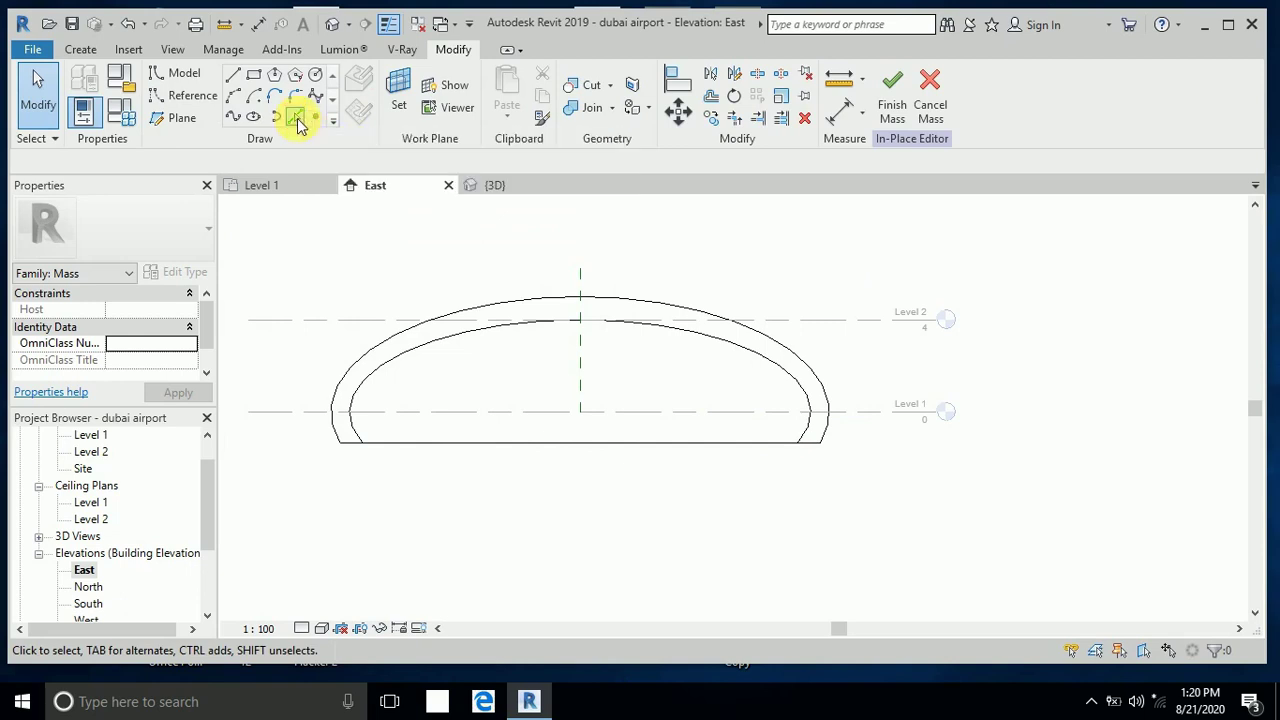
Step: Pick the inner and outer arcs onto the new plane and view the result in 3D
click(297, 120)
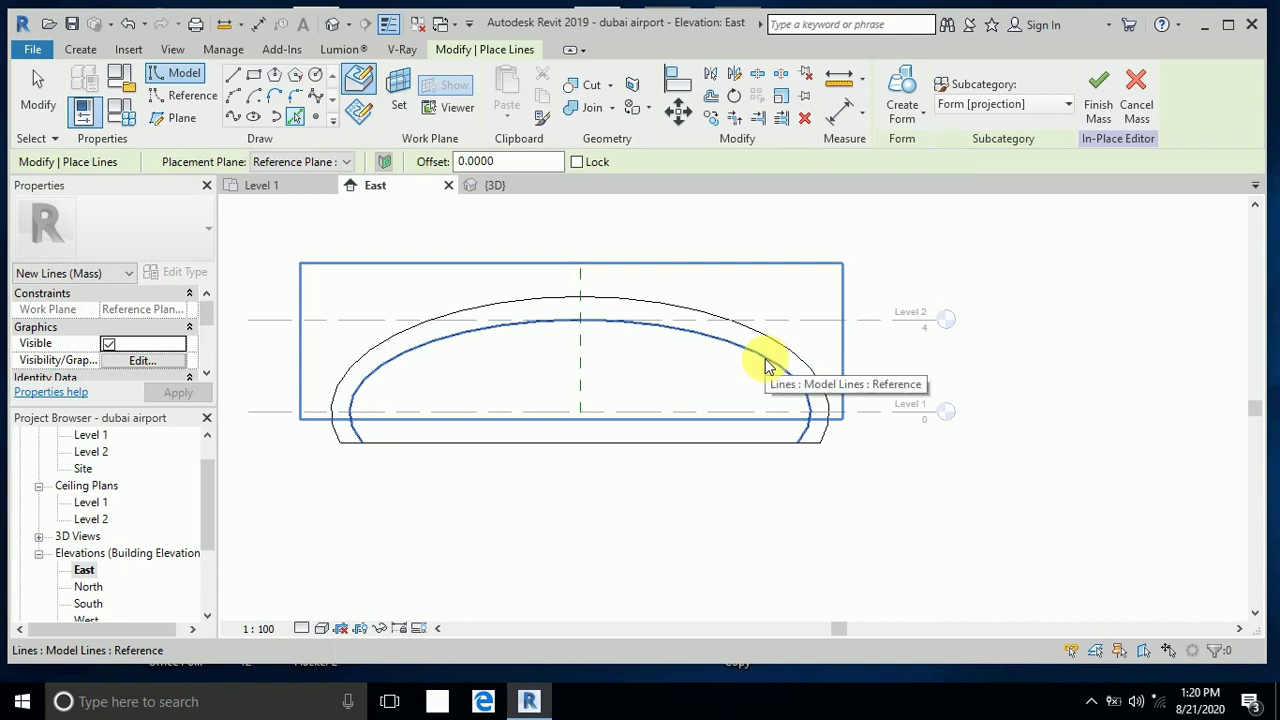
scroll(767, 366, up, 2)
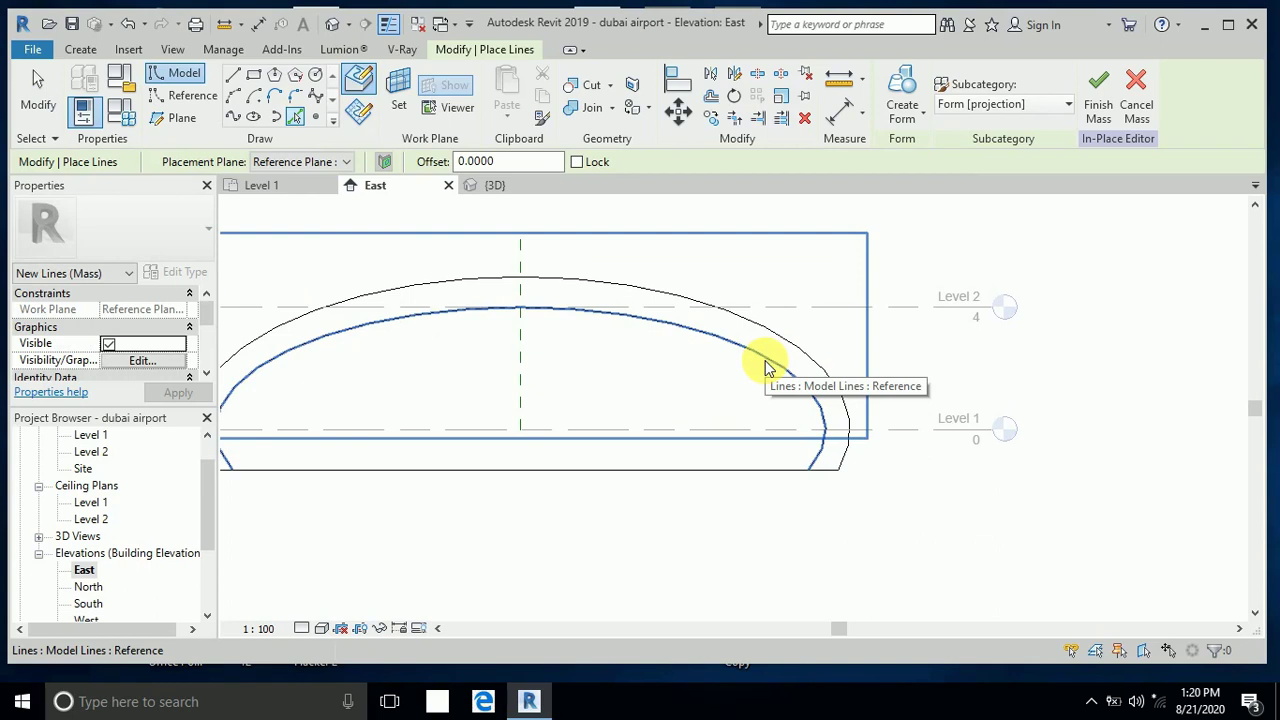
click(765, 360)
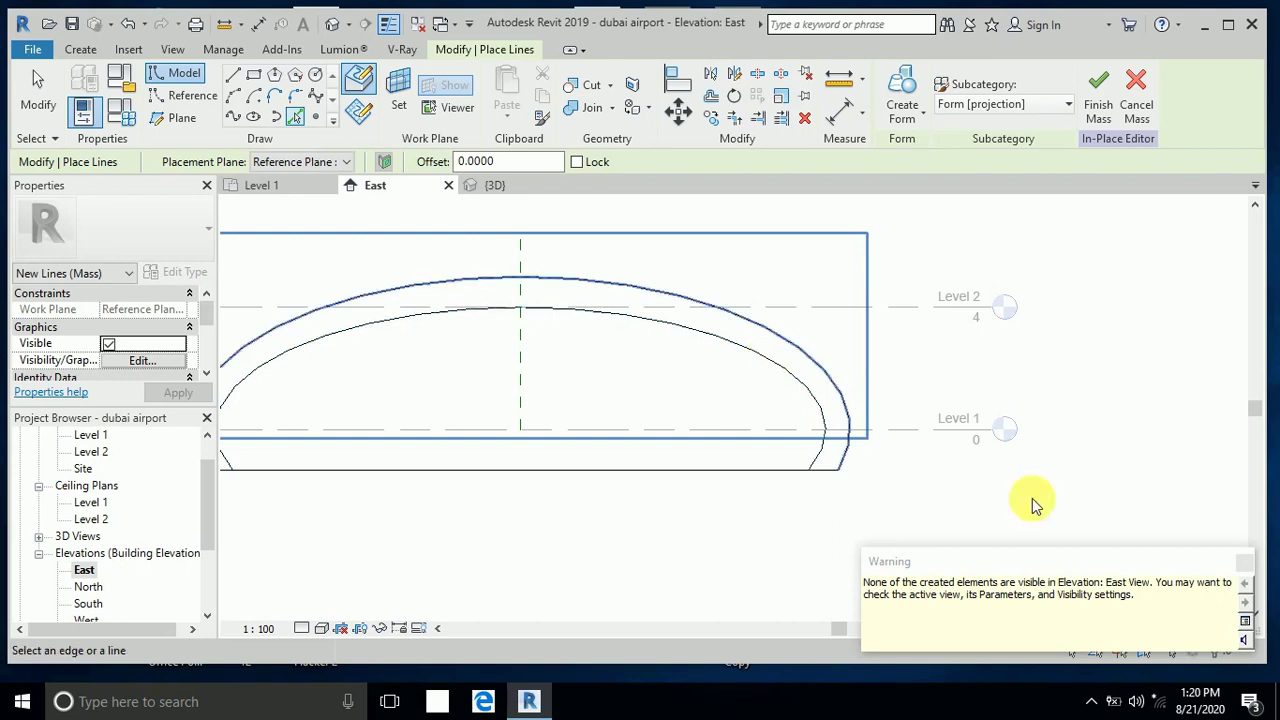
click(1250, 562)
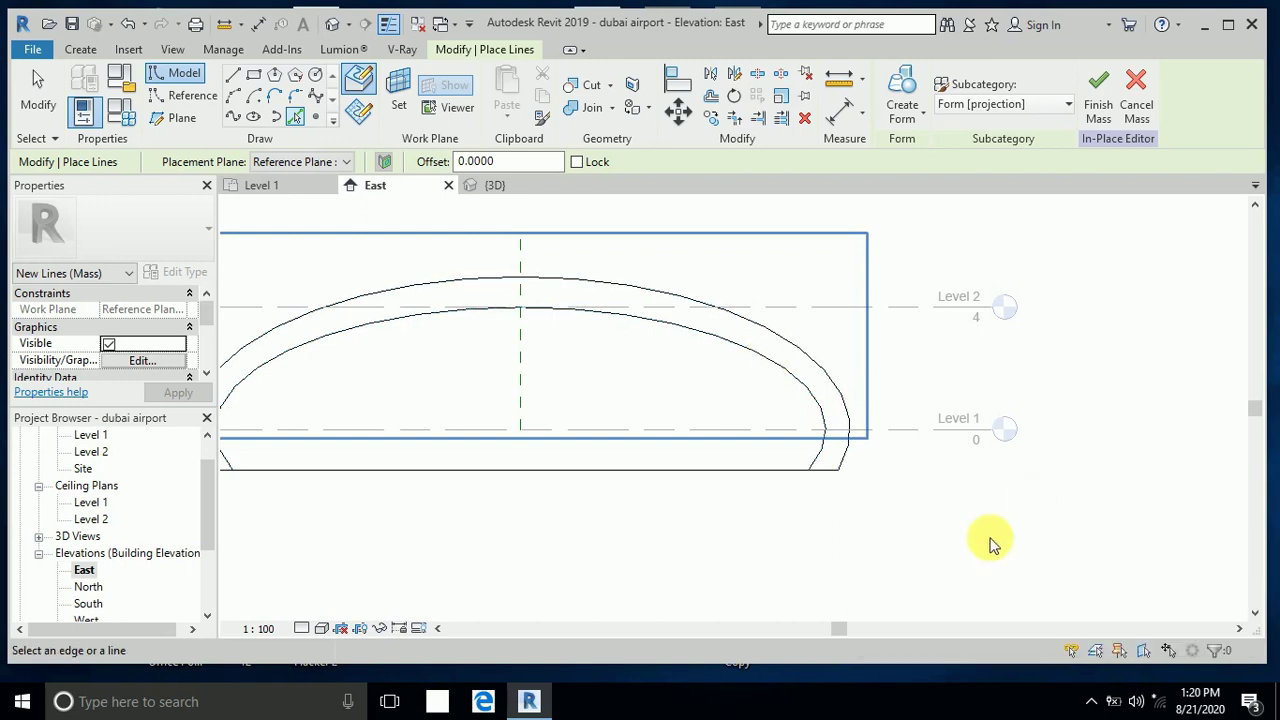
click(332, 25)
scroll(745, 440, up, 5)
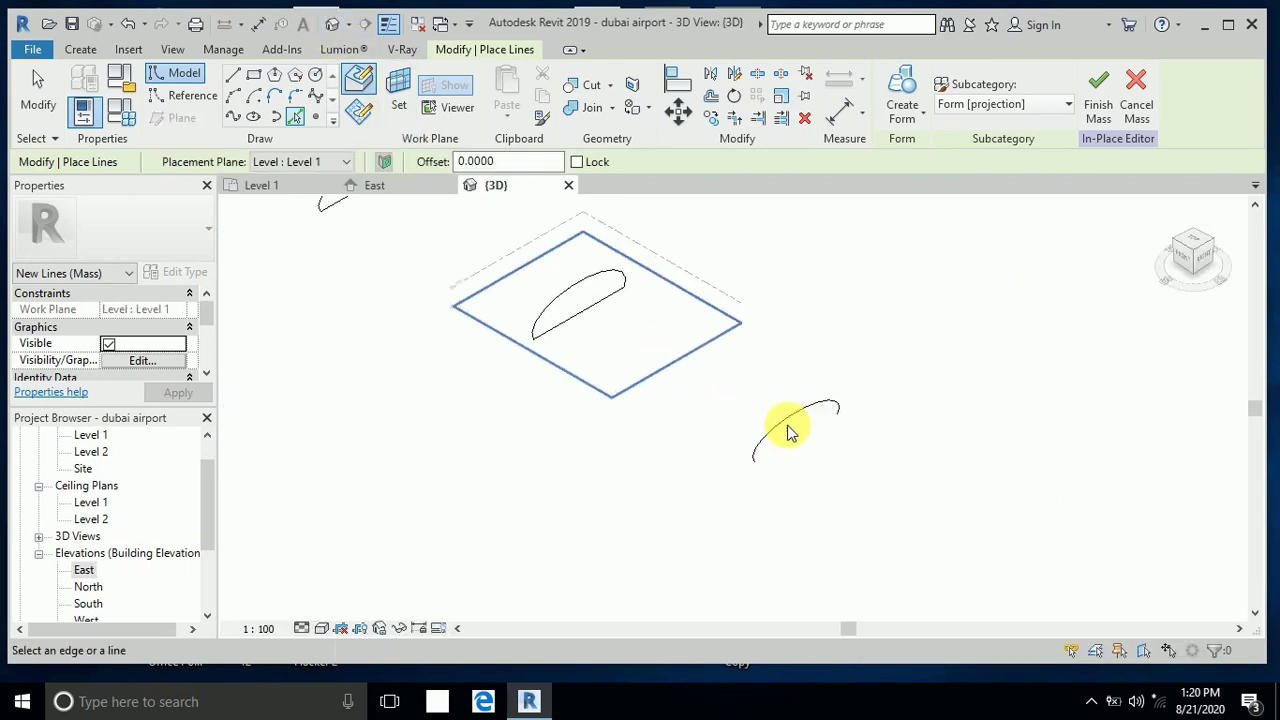
Step: Pan and zoom the 3D view to frame all three profiles, then end line placement
scroll(792, 440, up, 2)
scroll(760, 443, down, 4)
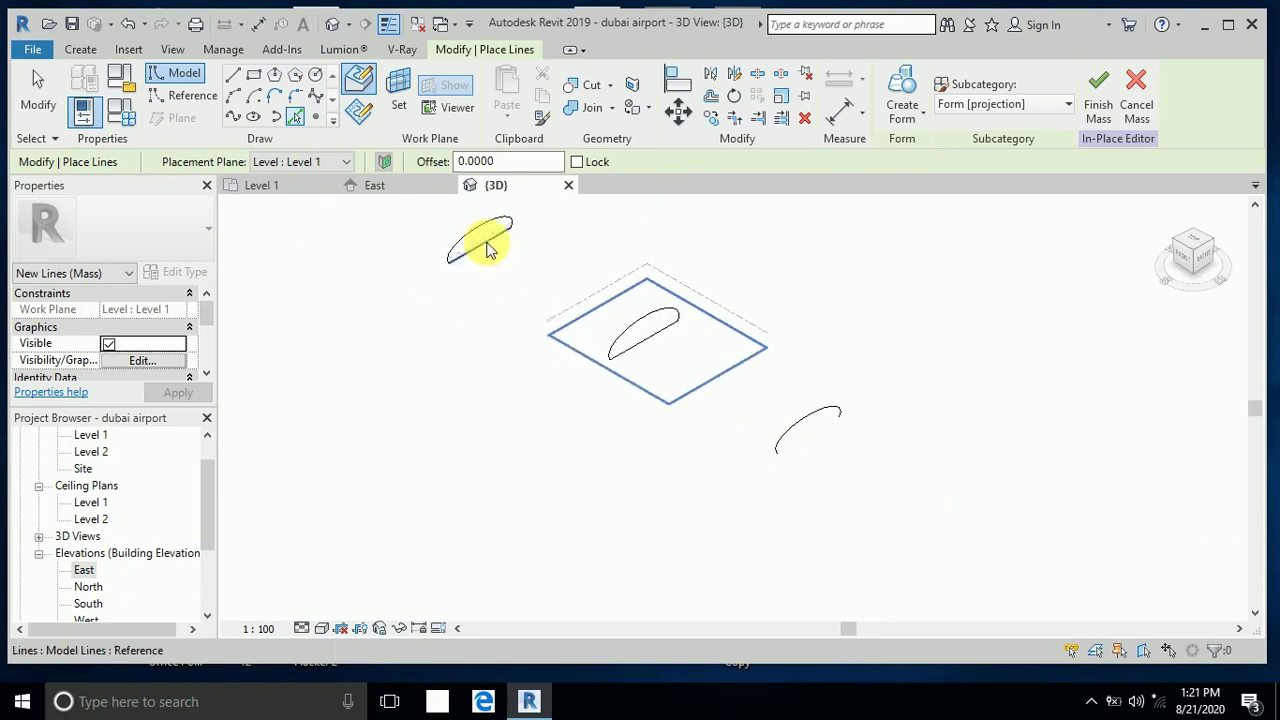
middle_drag(673, 483, 694, 503)
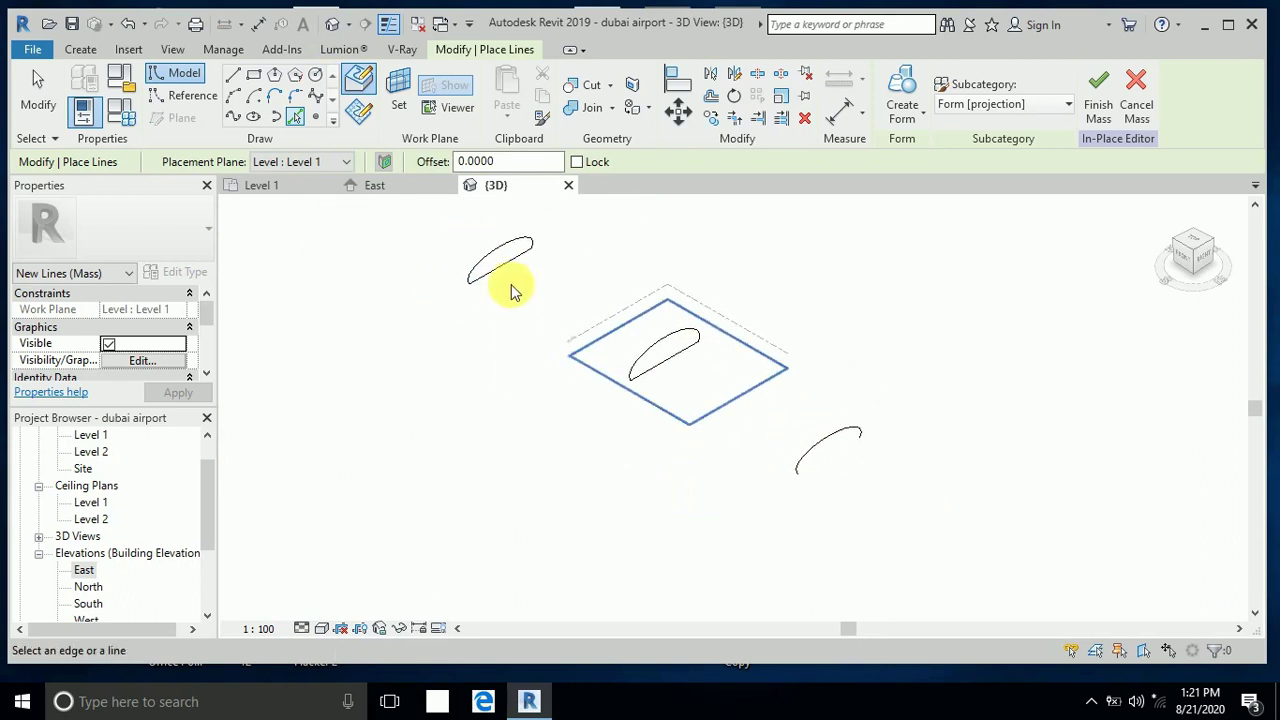
scroll(505, 272, up, 1)
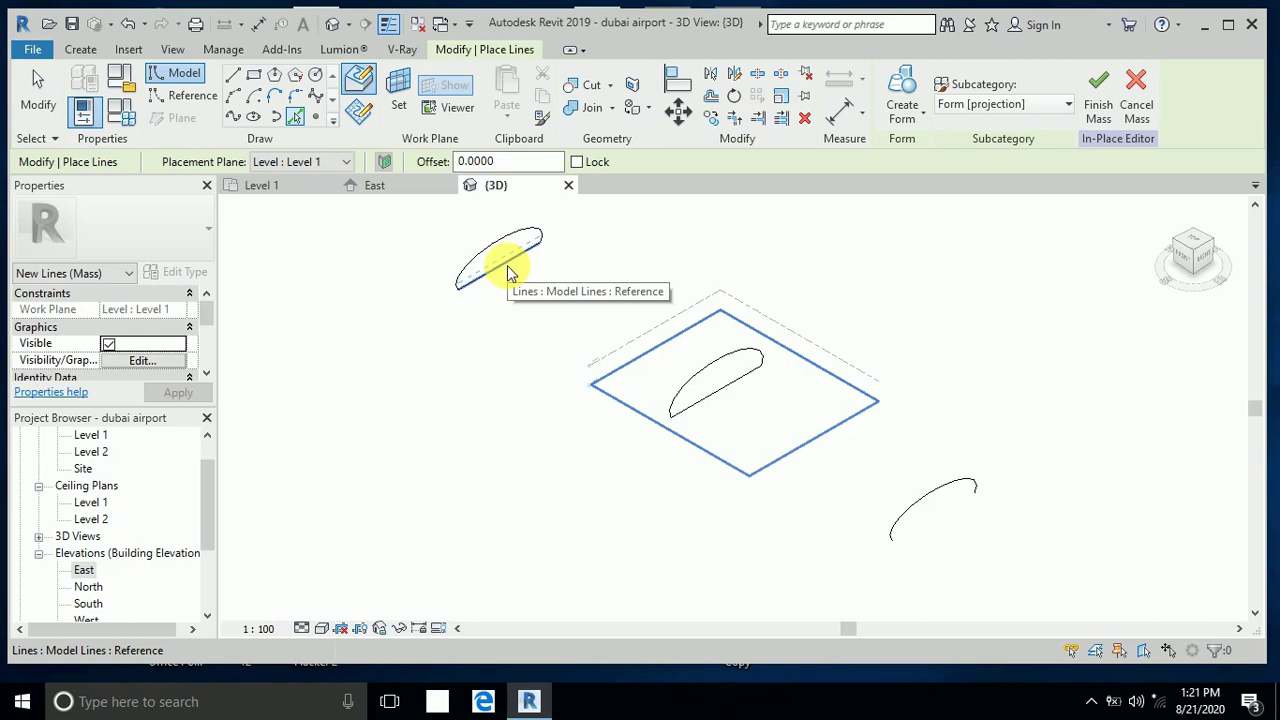
key(Escape)
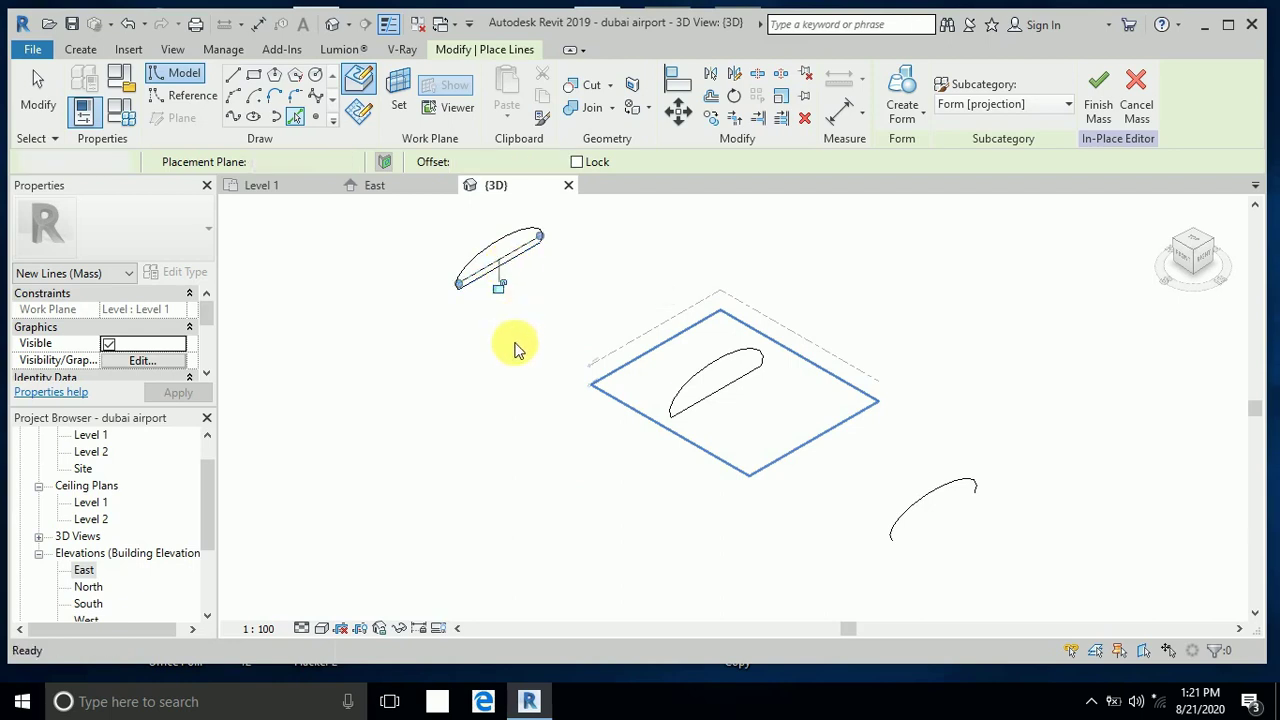
scroll(506, 280, up, 2)
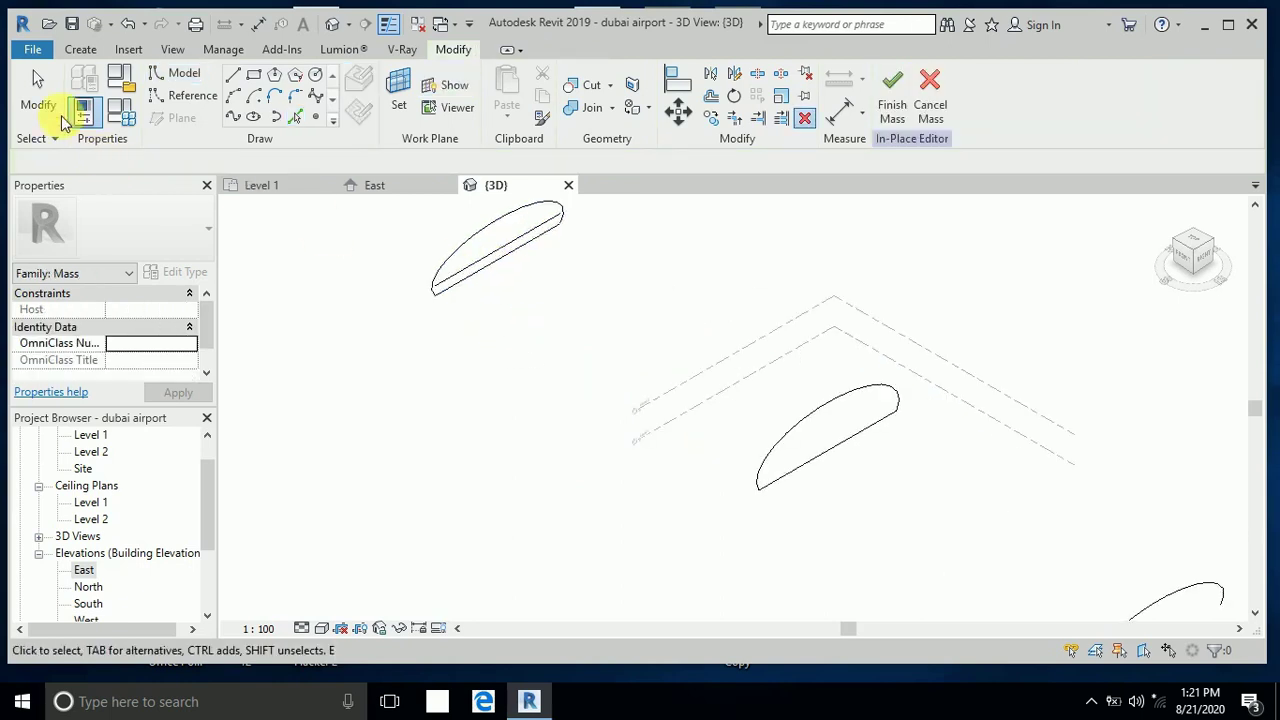
Step: Delete the upper profile's flat bottom line
key(Tab)
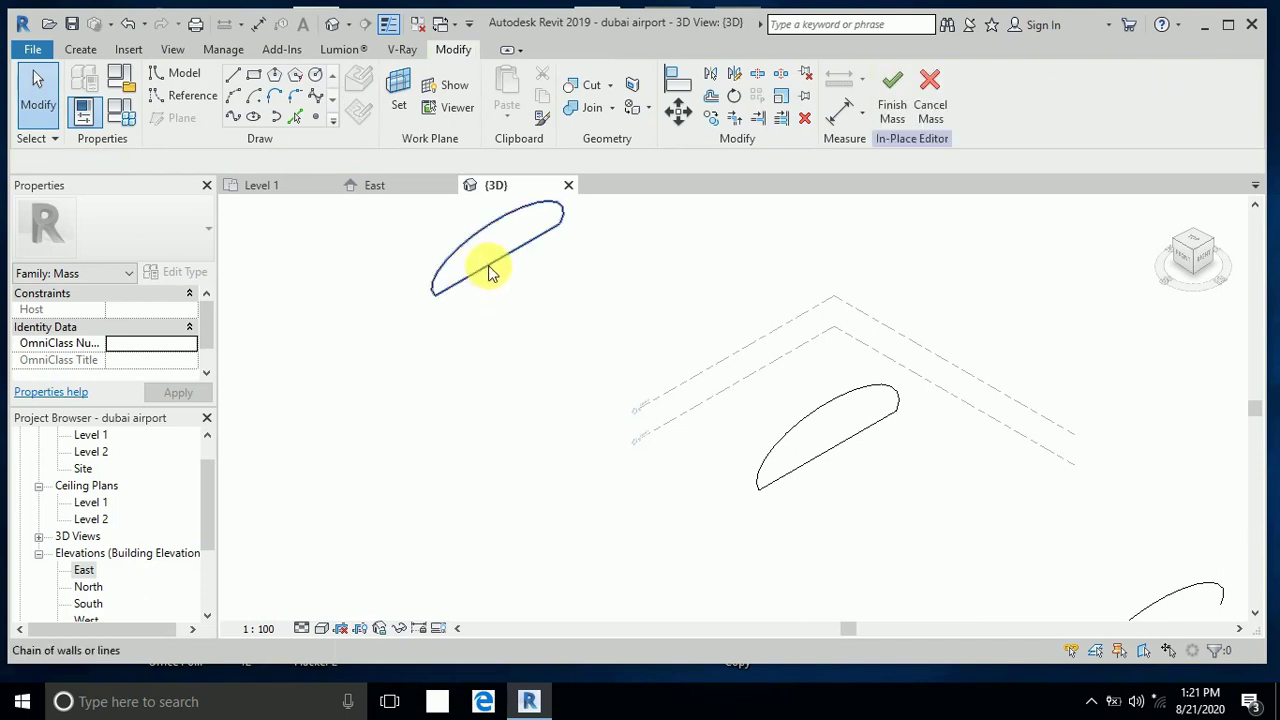
key(Tab)
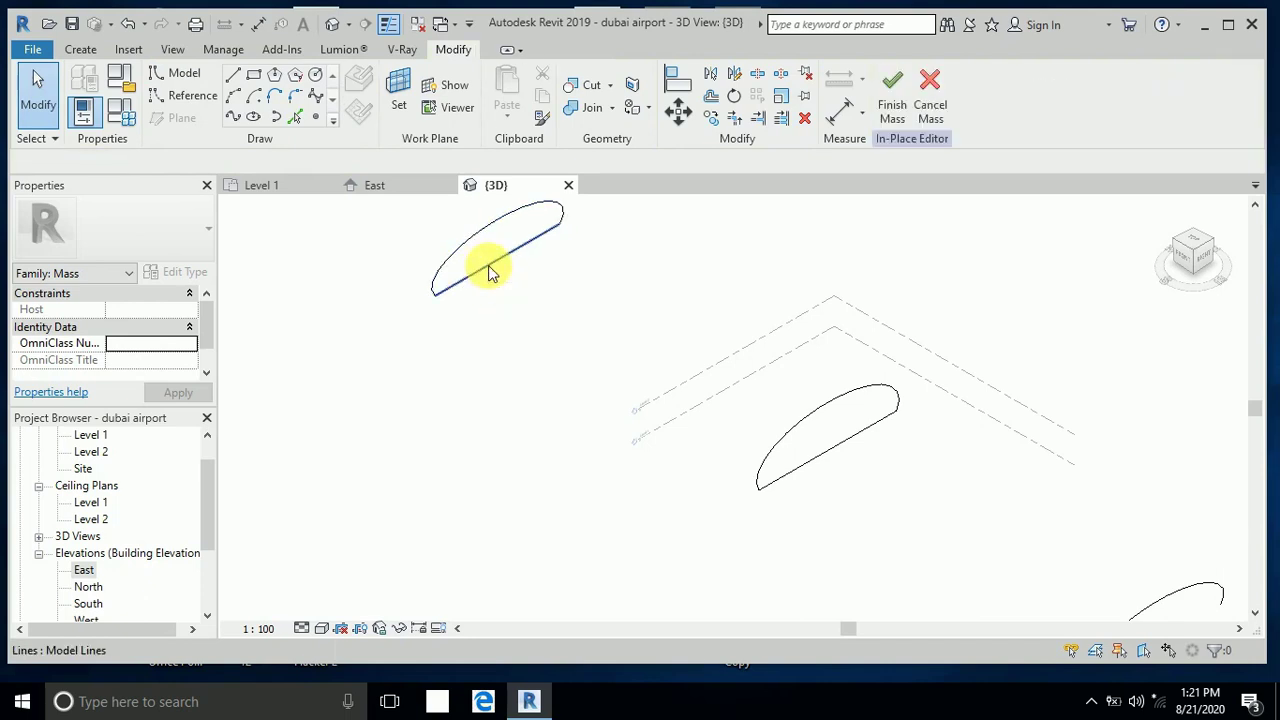
click(490, 272)
key(Delete)
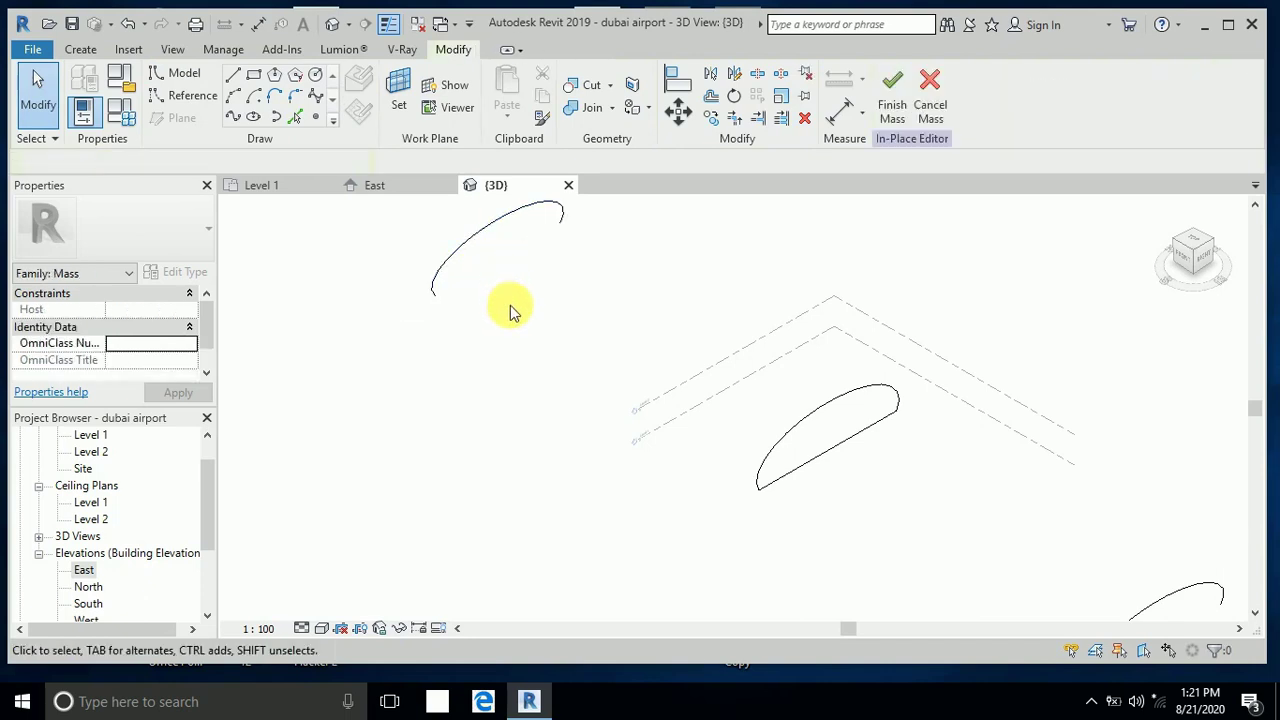
scroll(508, 306, down, 2)
Step: Delete the middle profile's bottom line and orbit to see the arcs side by side
key(Tab)
key(Tab)
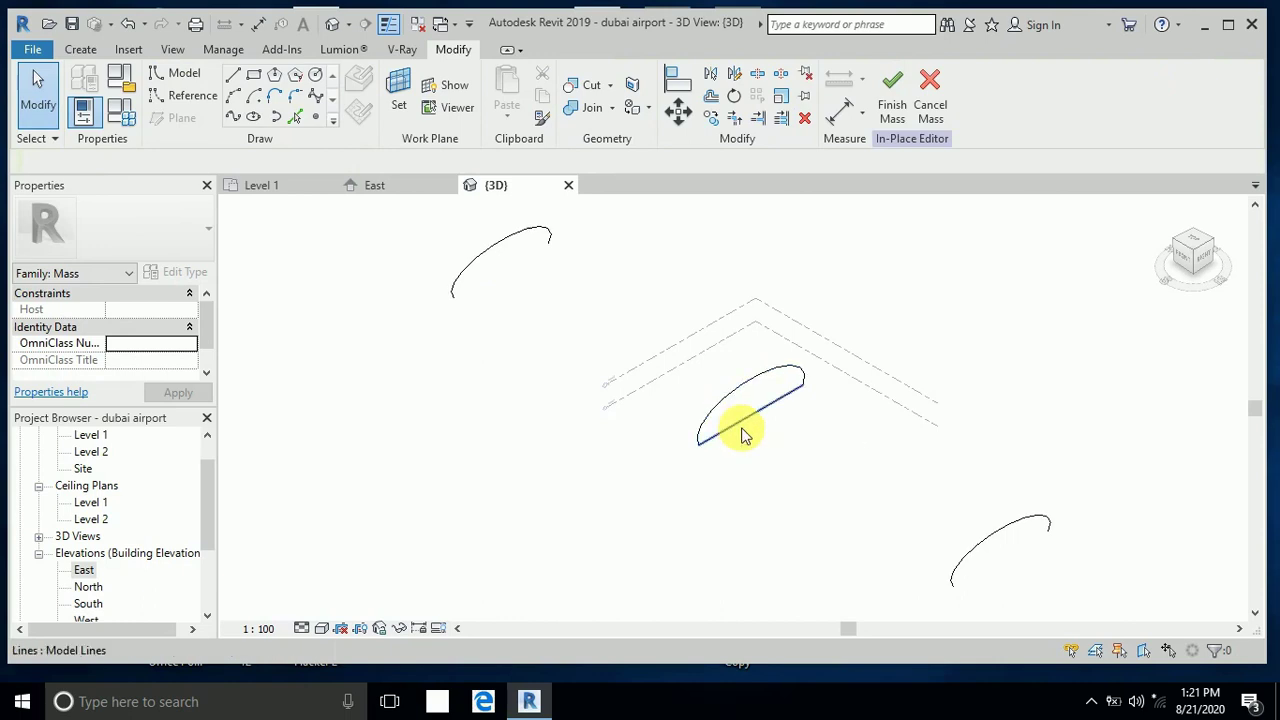
click(742, 433)
key(Delete)
scroll(752, 450, down, 1)
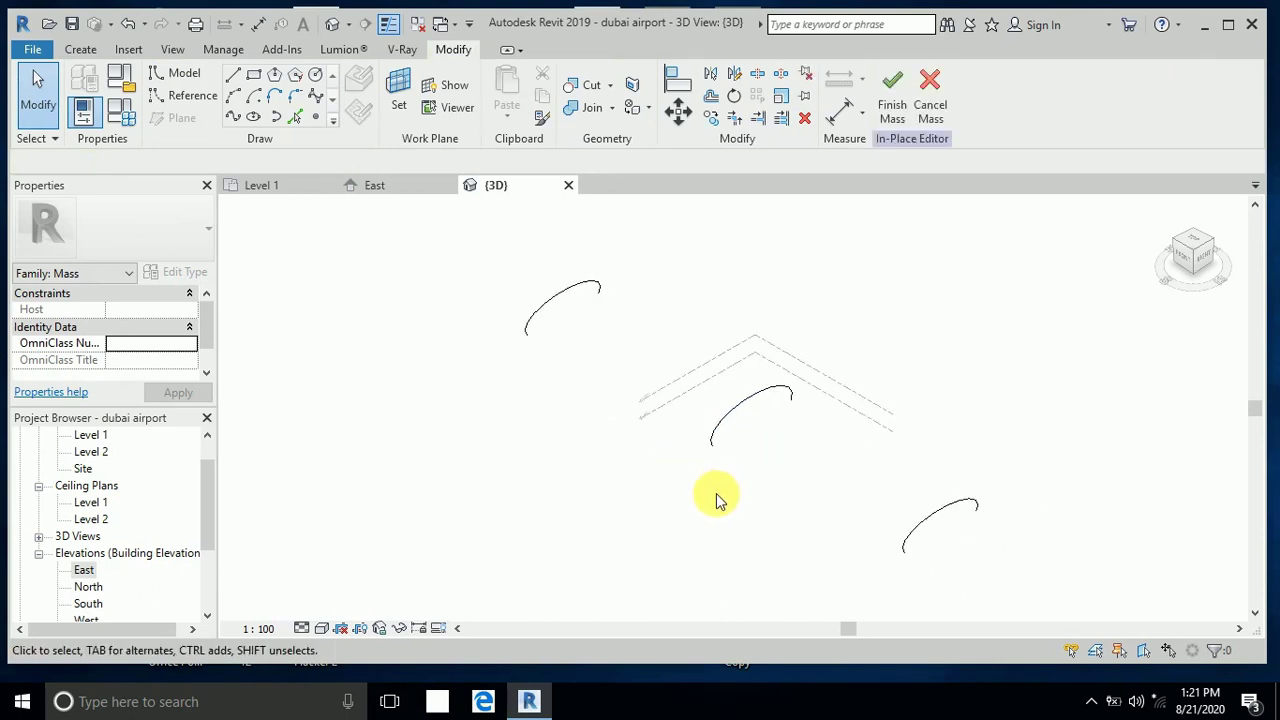
shift+middle_drag(610, 523, 800, 425)
Step: Select the left, middle and right arcs and create a lofted form through them
click(640, 460)
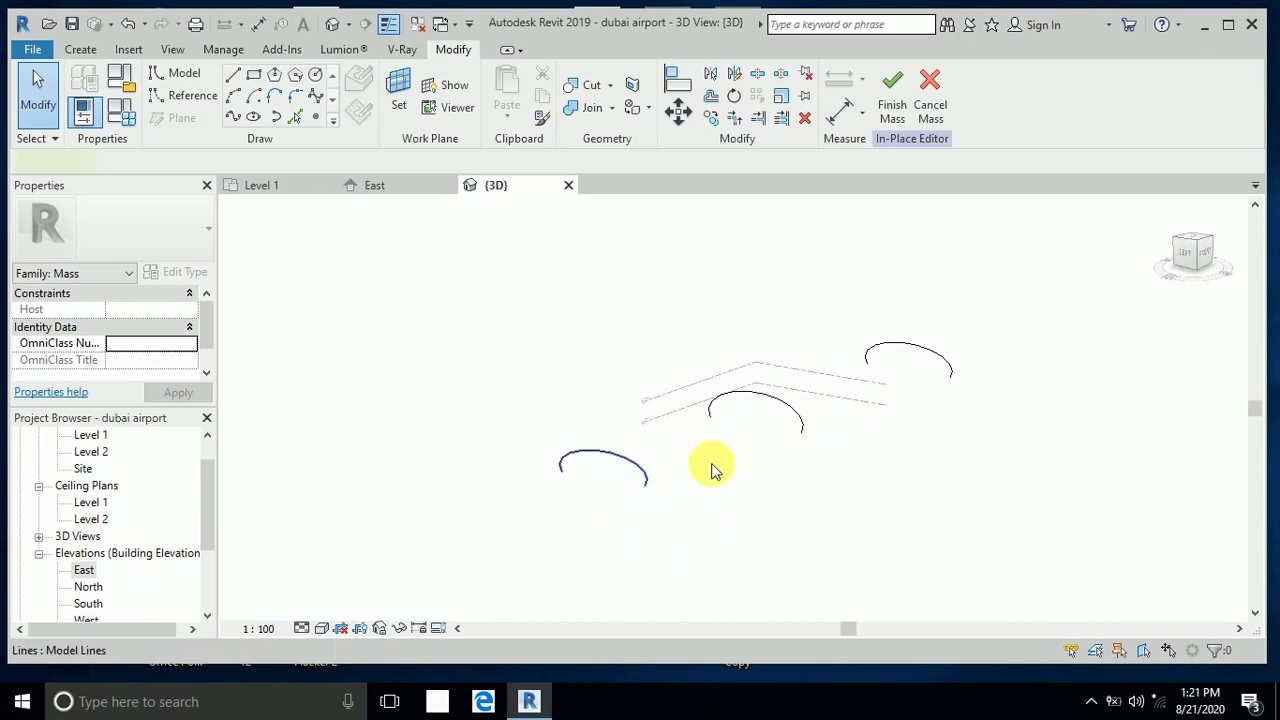
click(771, 401)
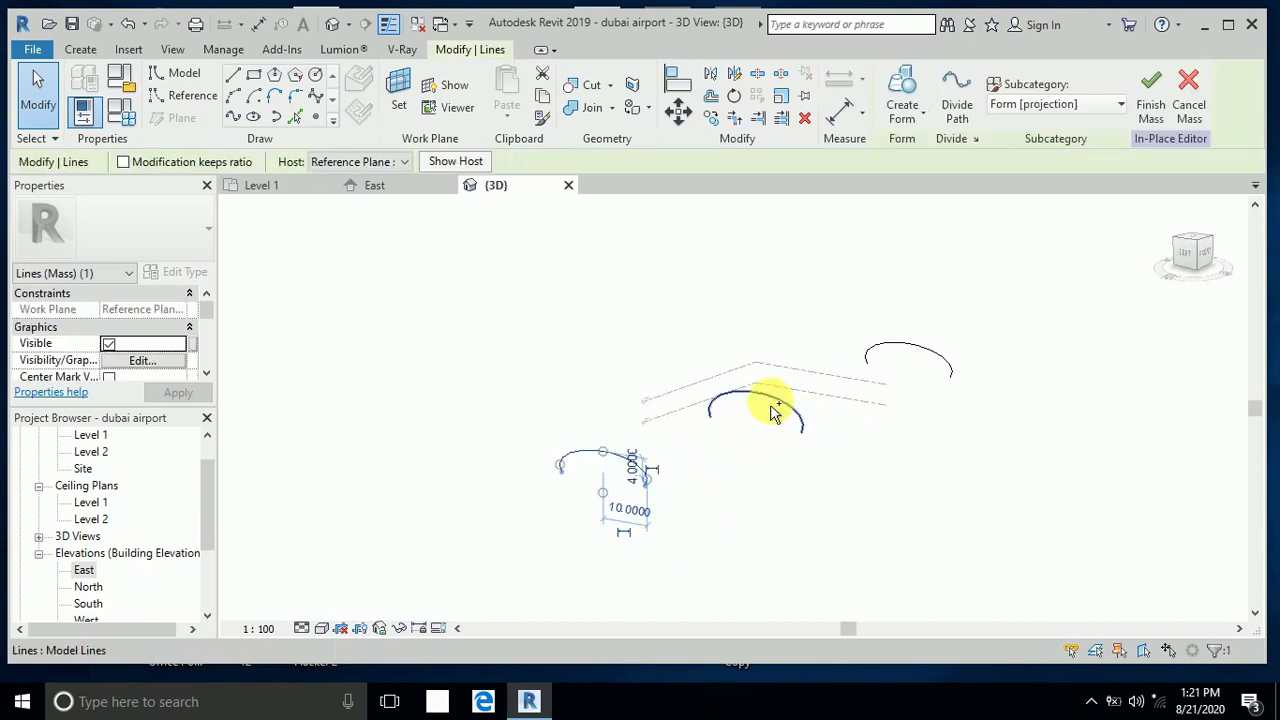
ctrl+click(908, 357)
click(905, 95)
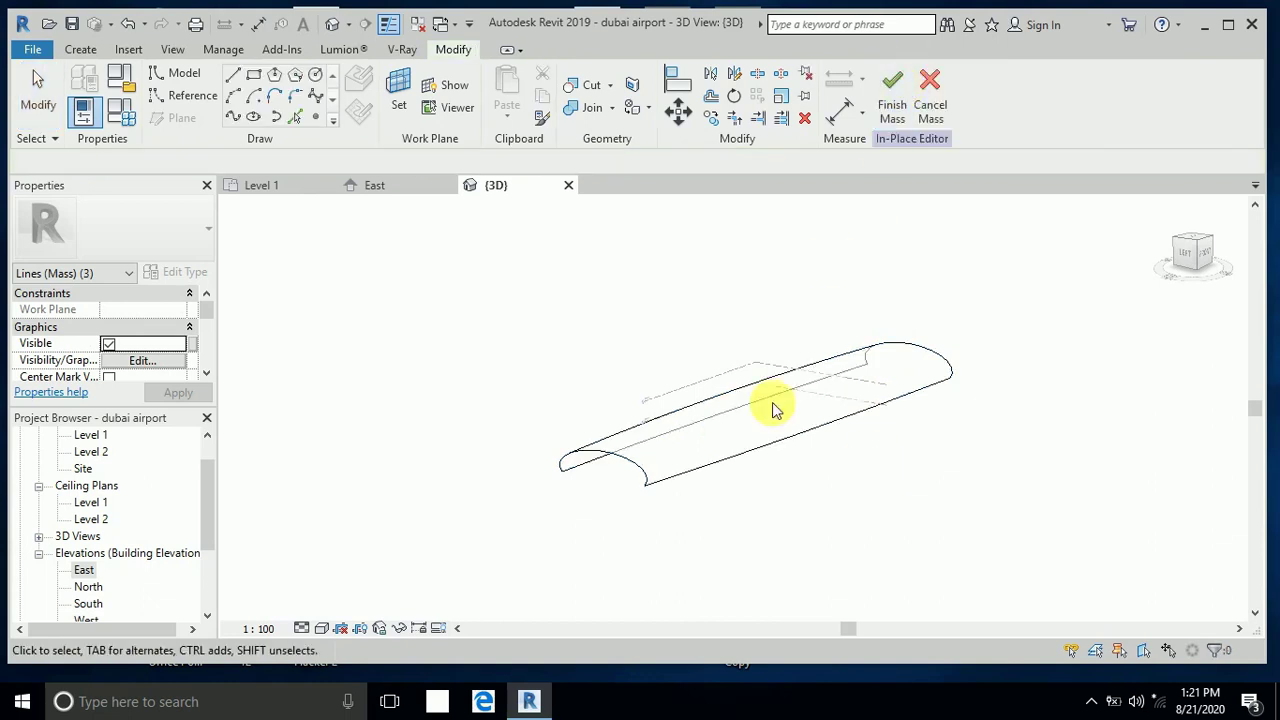
Step: Deselect and orbit so the new vaulted roof mass runs diagonally back
click(726, 510)
shift+middle_drag(634, 523, 650, 490)
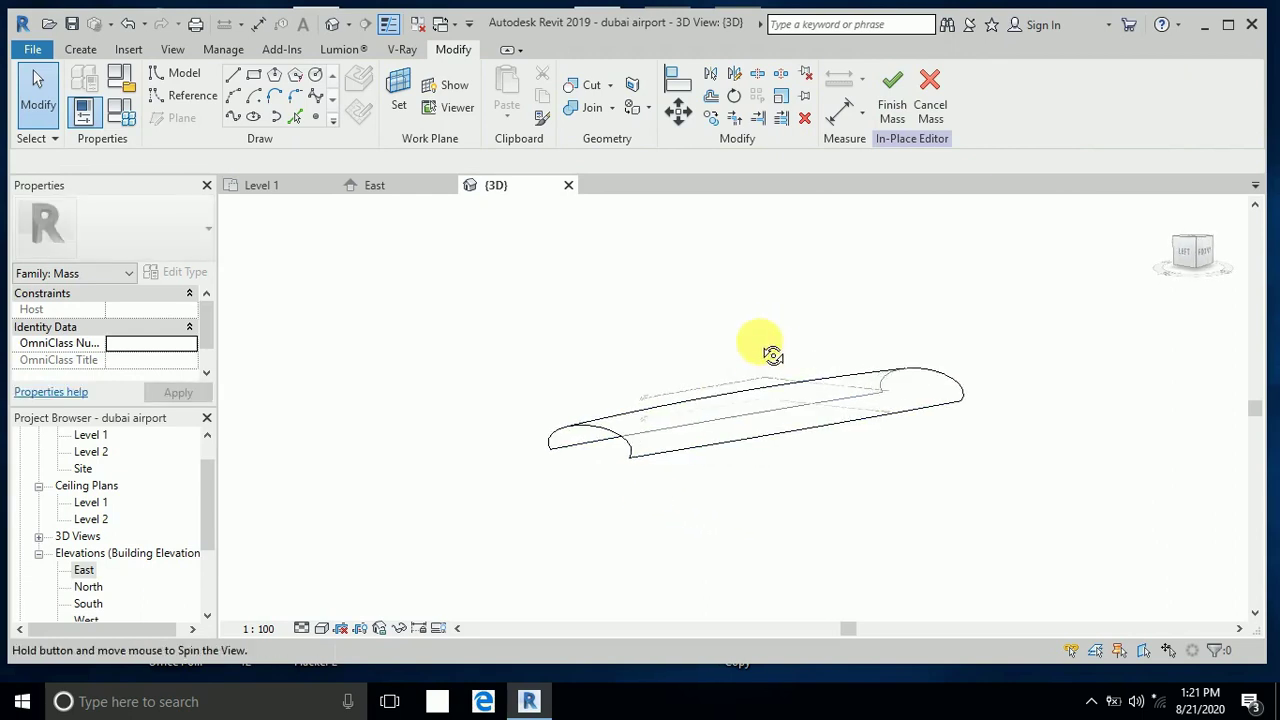
scroll(773, 355, up, 3)
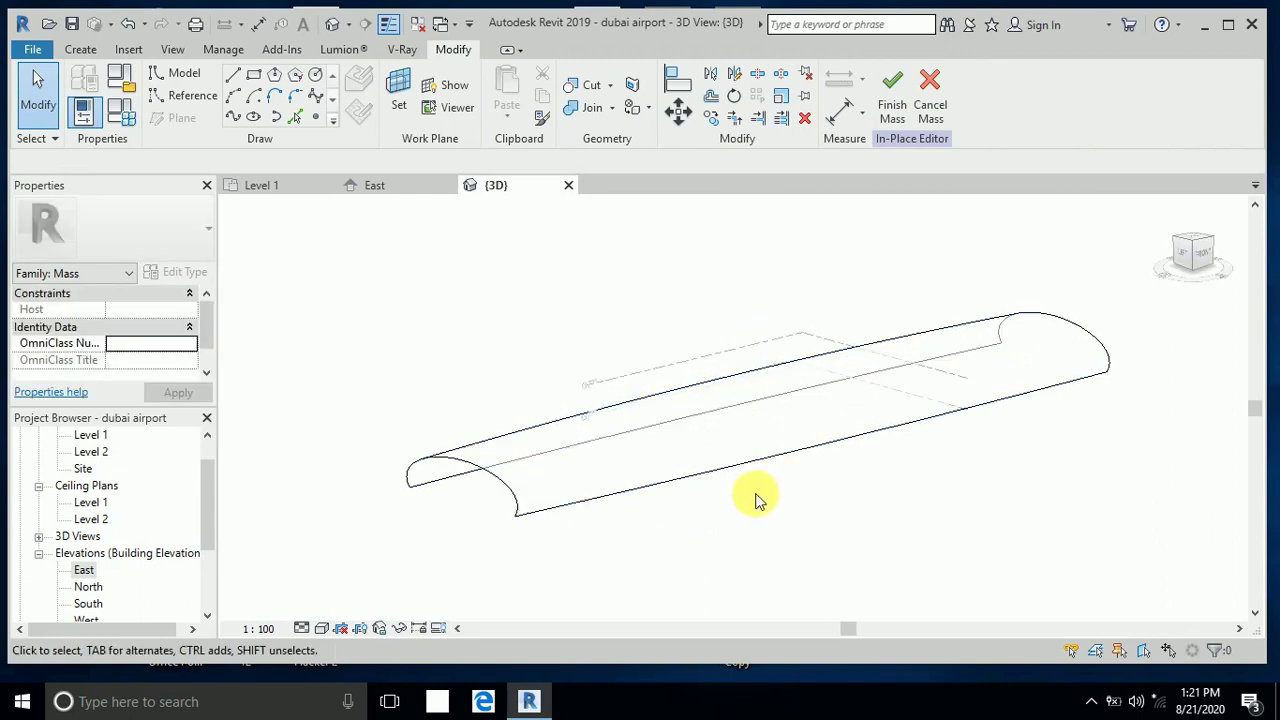
mouse_move(757, 498)
shift+middle_down()
mouse_move(793, 511)
mouse_move(838, 493)
mouse_move(866, 500)
mouse_move(800, 474)
mouse_move(768, 496)
shift+middle_up()
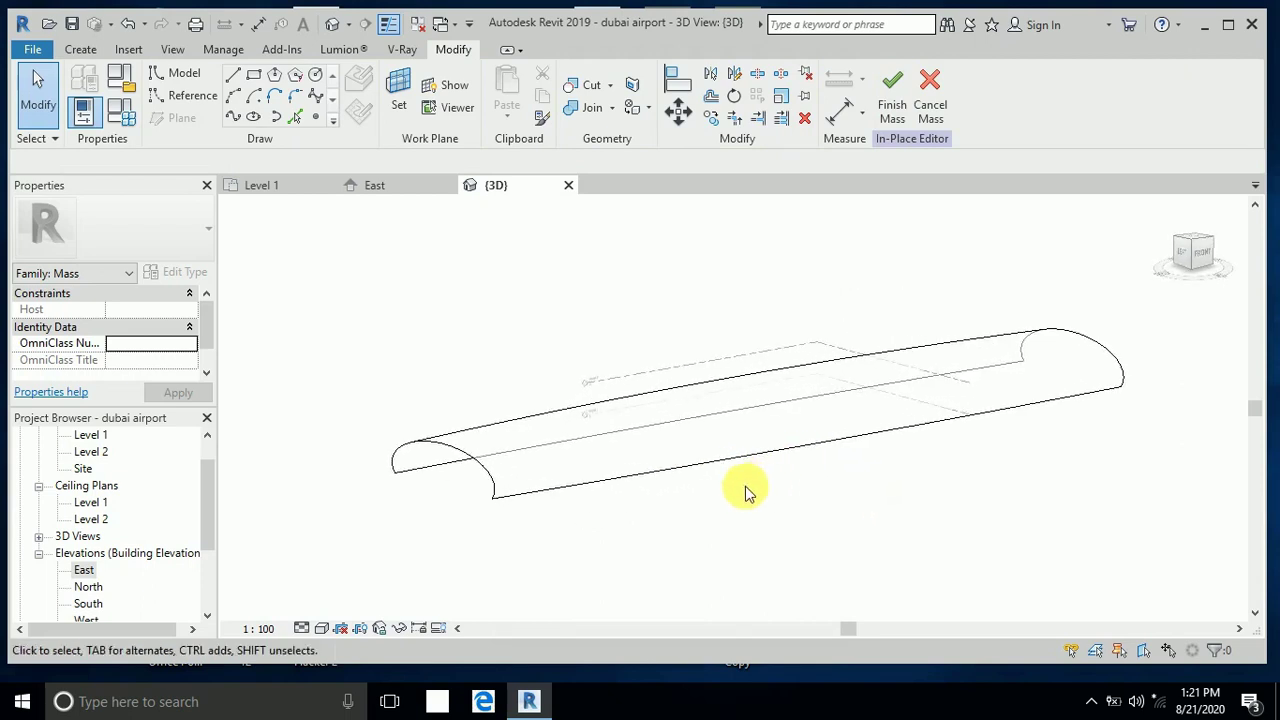